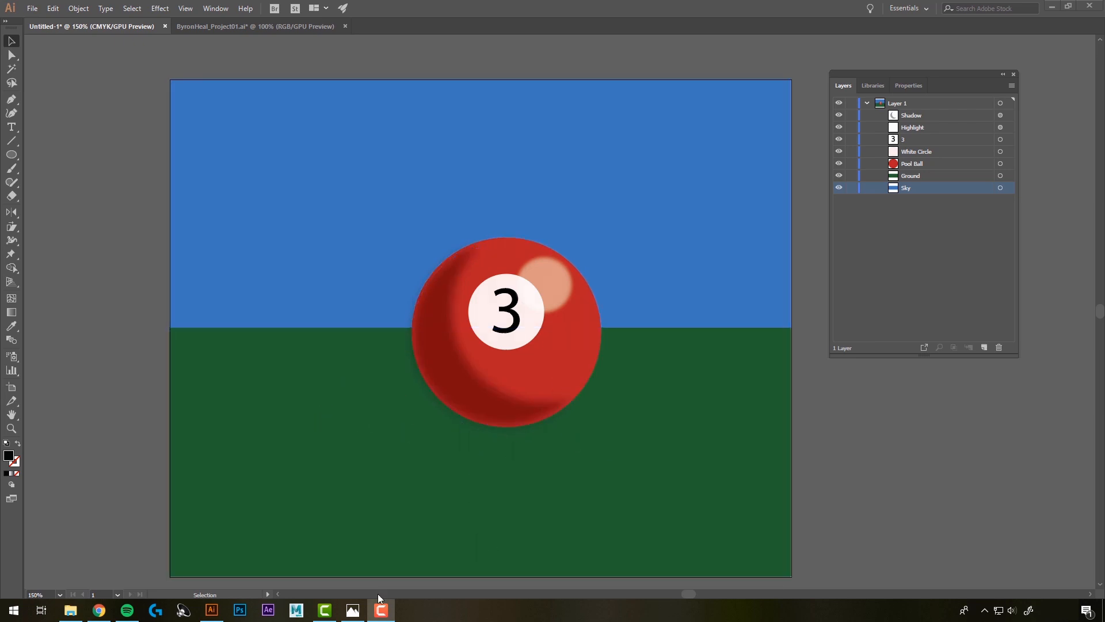
Step: Examine the form shadow and cast shadow in the sphere shading reference image, and close it
left_click(354, 612)
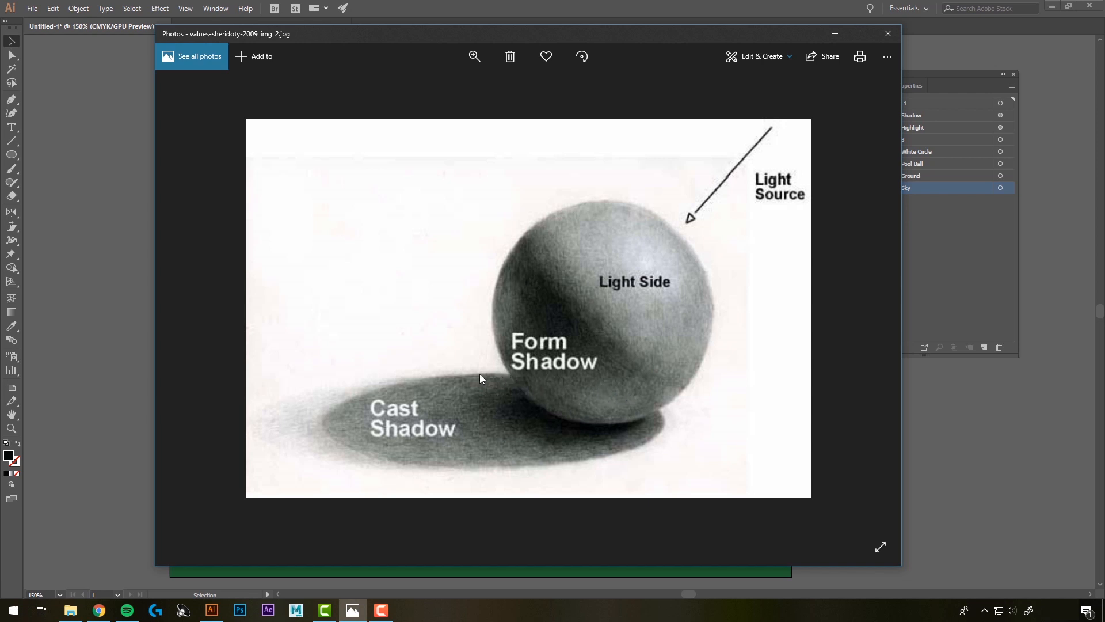
left_click(888, 33)
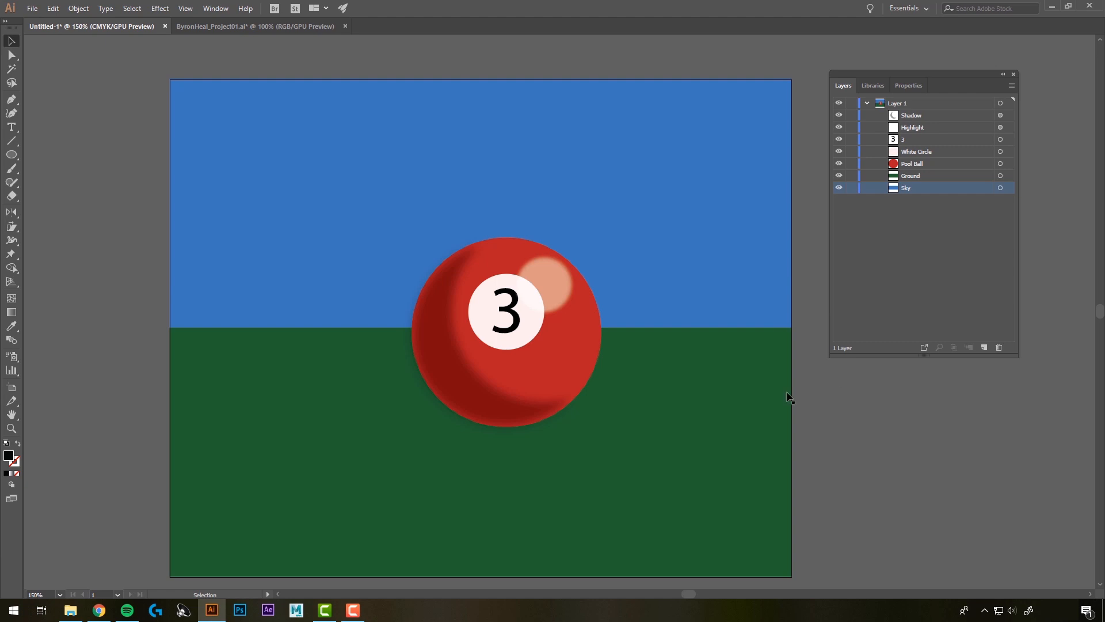
Step: Duplicate the red ball circle and place the copy to the lower left, overlapping the original ball
left_click(568, 334)
key("a")
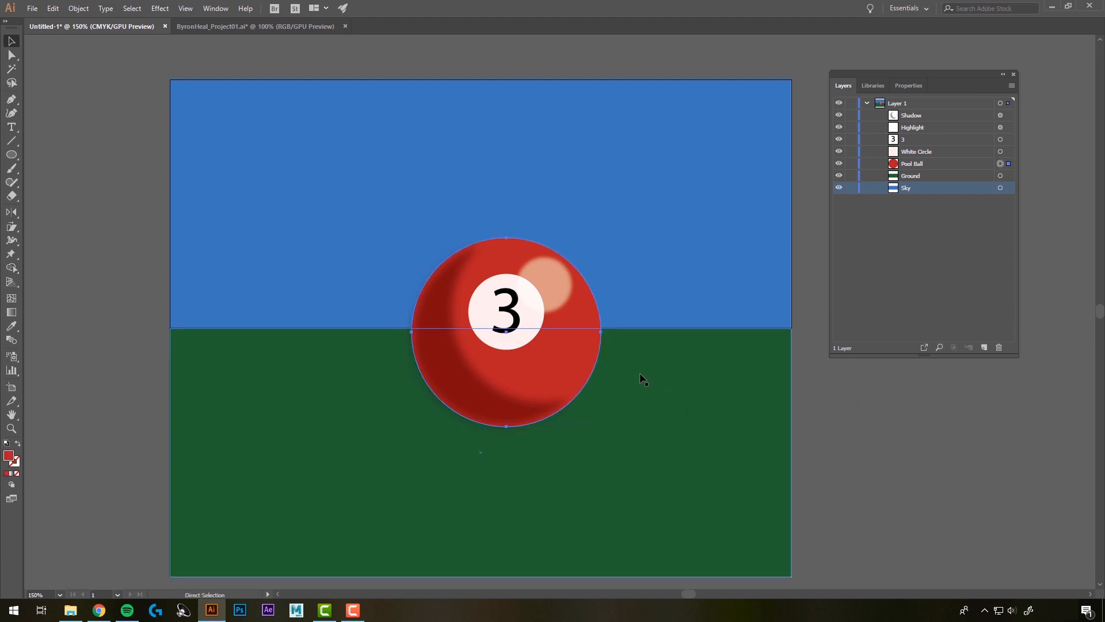
key("ctrl+v")
key("v")
left_click_drag(558, 358, 377, 415)
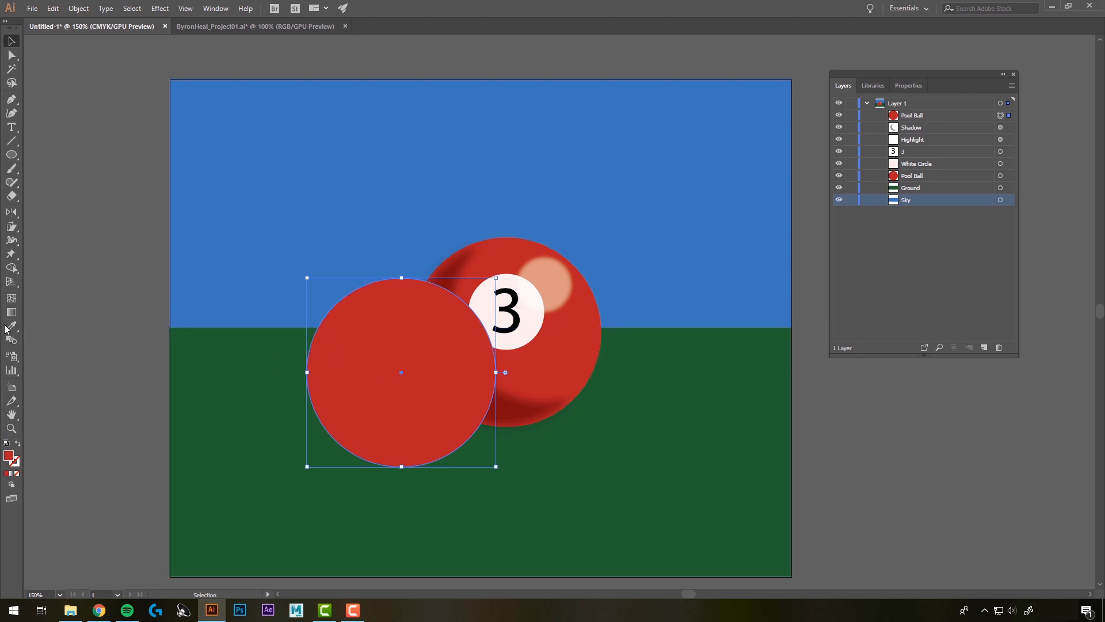
Step: Fill the copied circle with the ground's green, darkened to 163A1C
key("i")
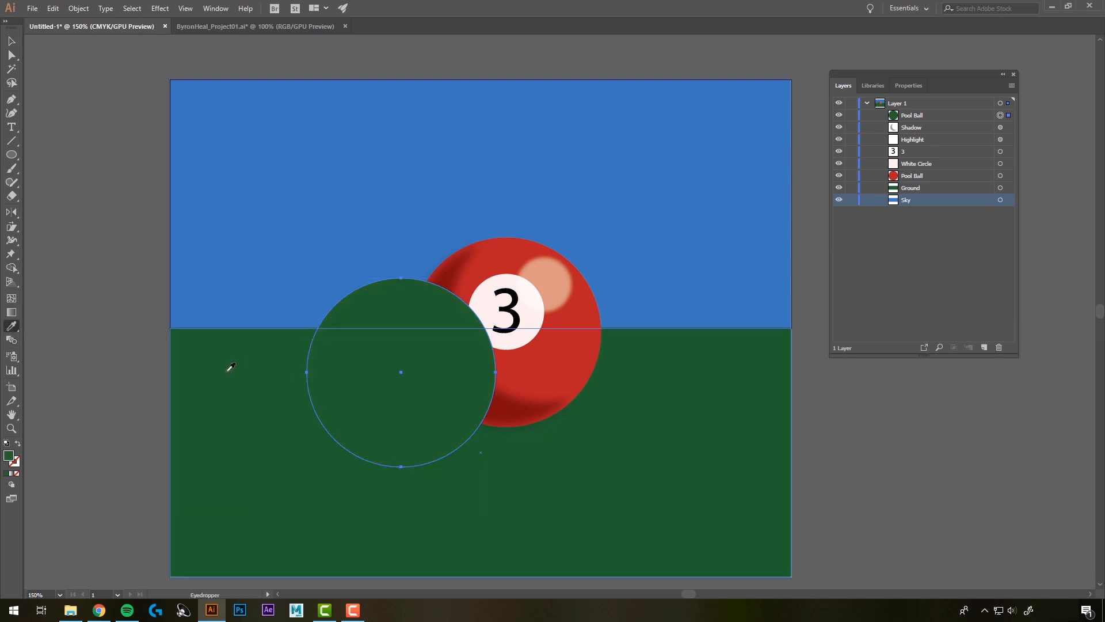
double_click(9, 458)
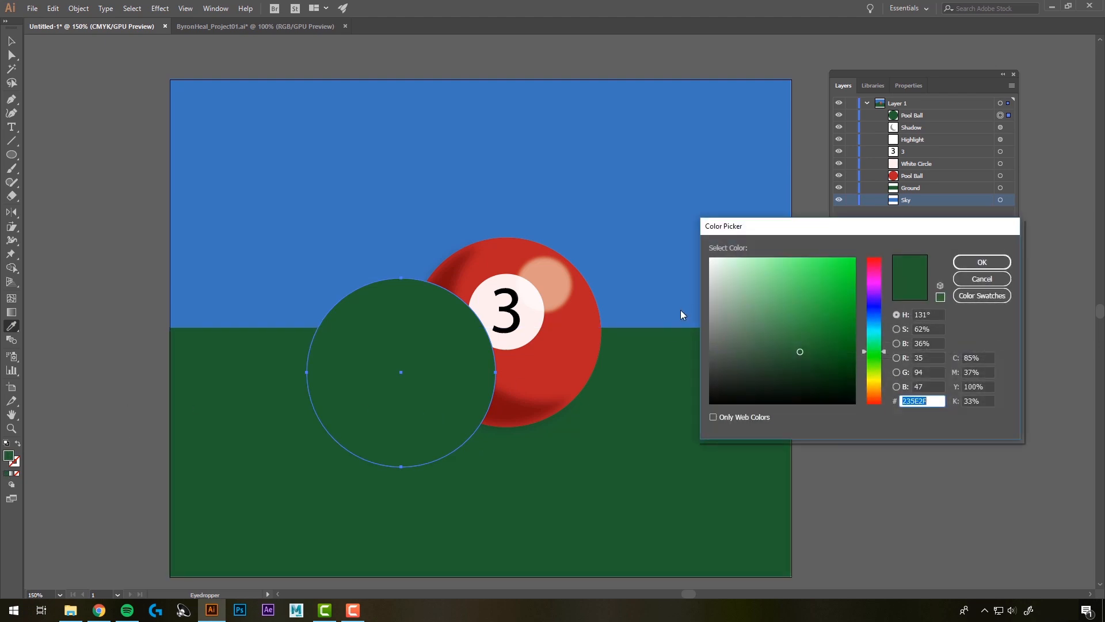
left_click(797, 367)
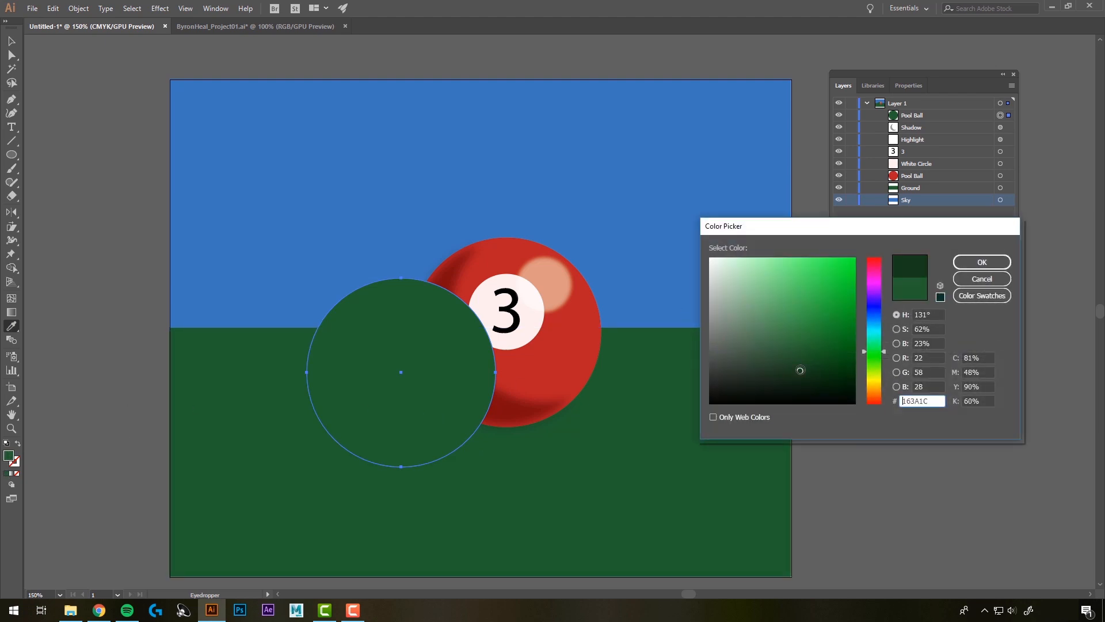
left_click(981, 262)
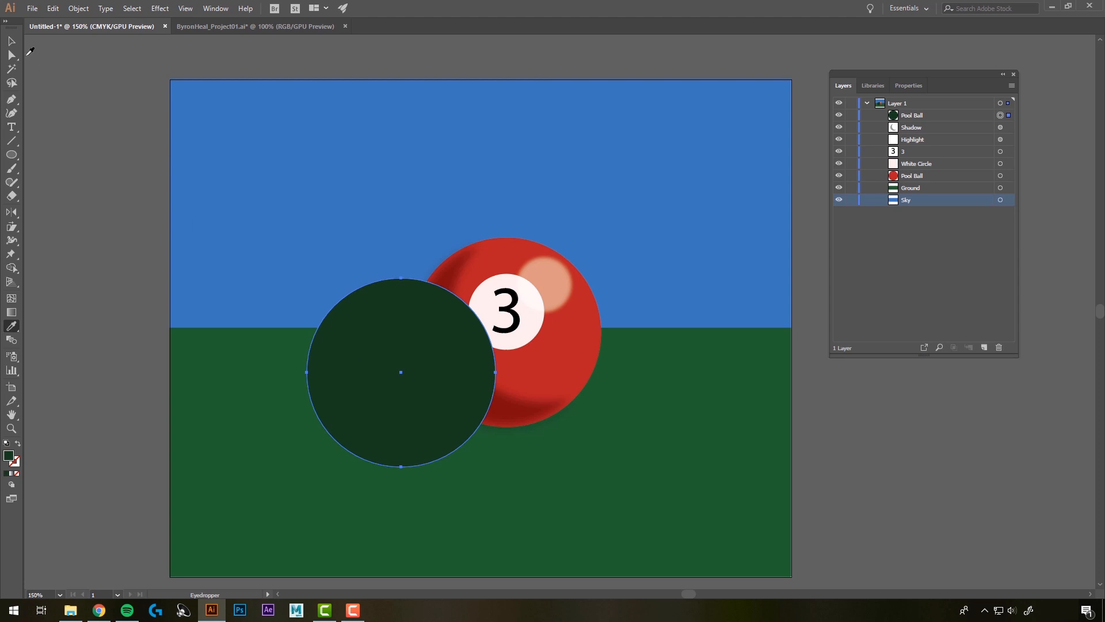
Step: Reorder the dark green circle so it sits between the red ball and the ground
left_click(10, 41)
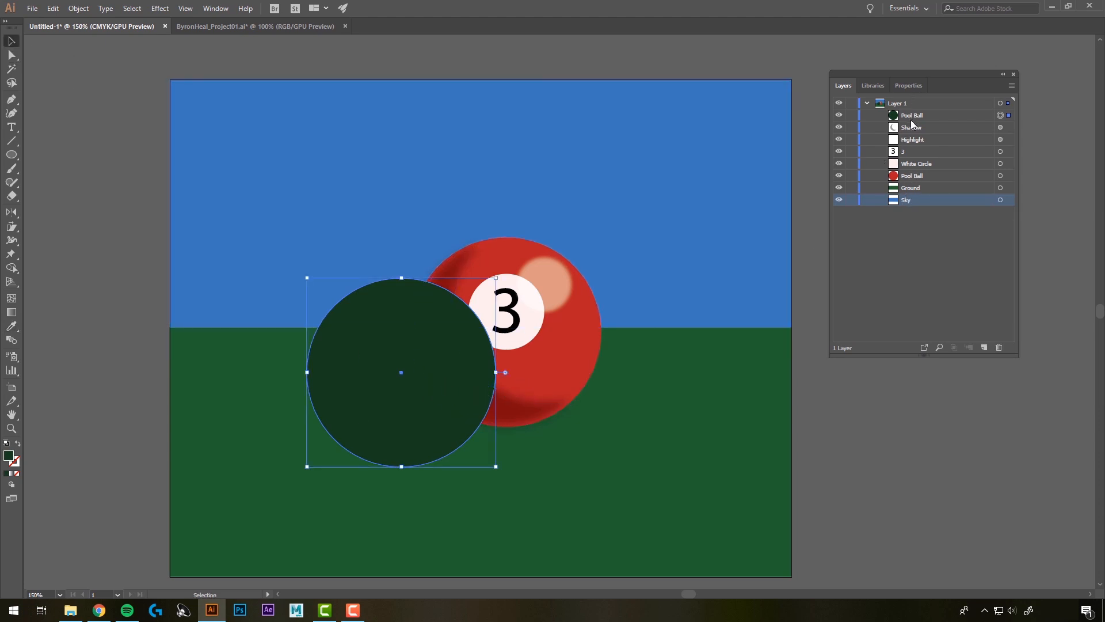
left_click_drag(915, 119, 919, 183)
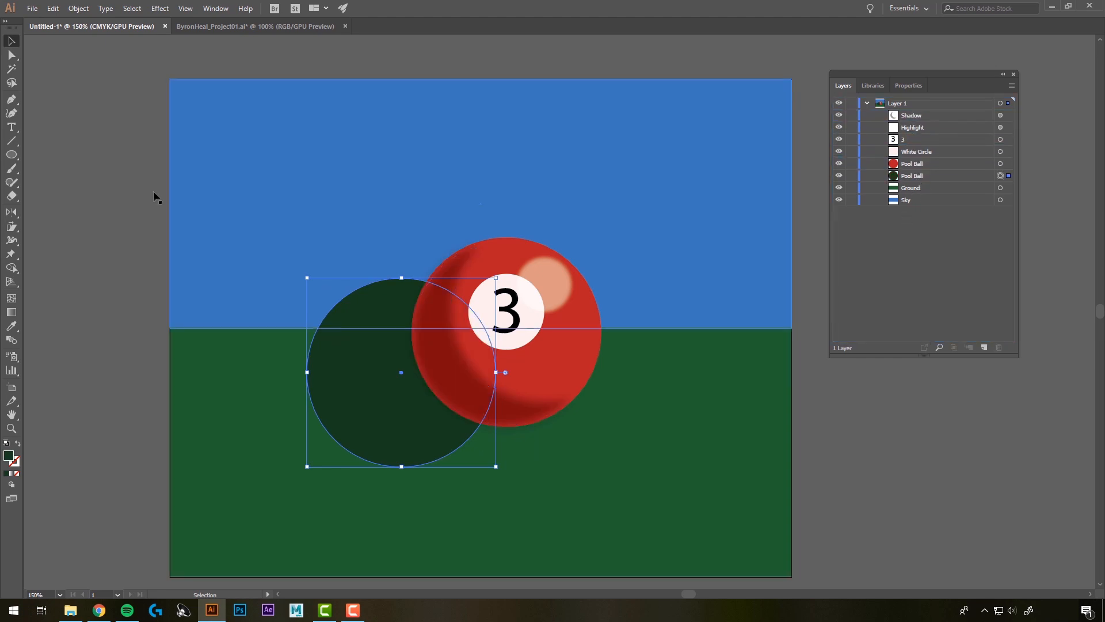
left_click(70, 204)
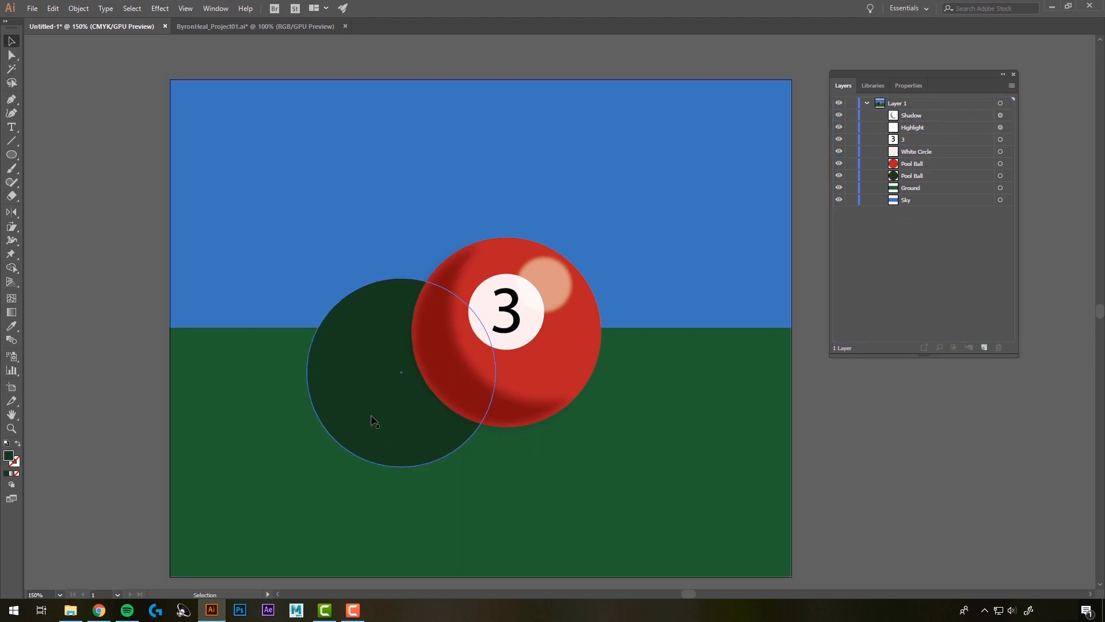
Step: Move the dark green circle right so it sits mostly behind the ball, showing along its lower left edge
left_click_drag(386, 423, 463, 420)
left_click(481, 411)
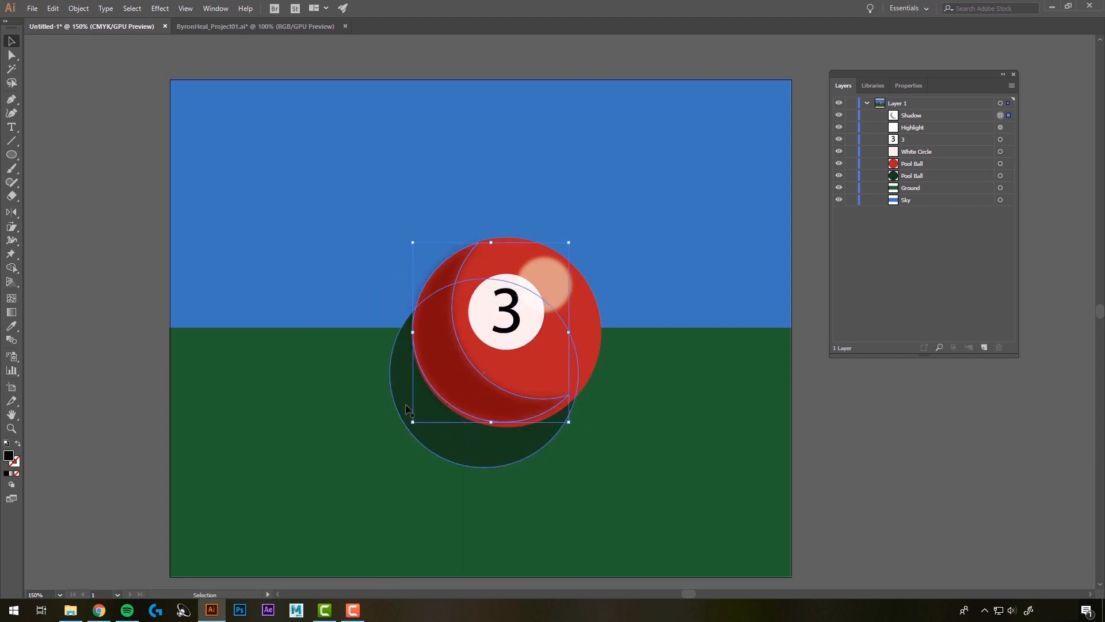
left_click(482, 452)
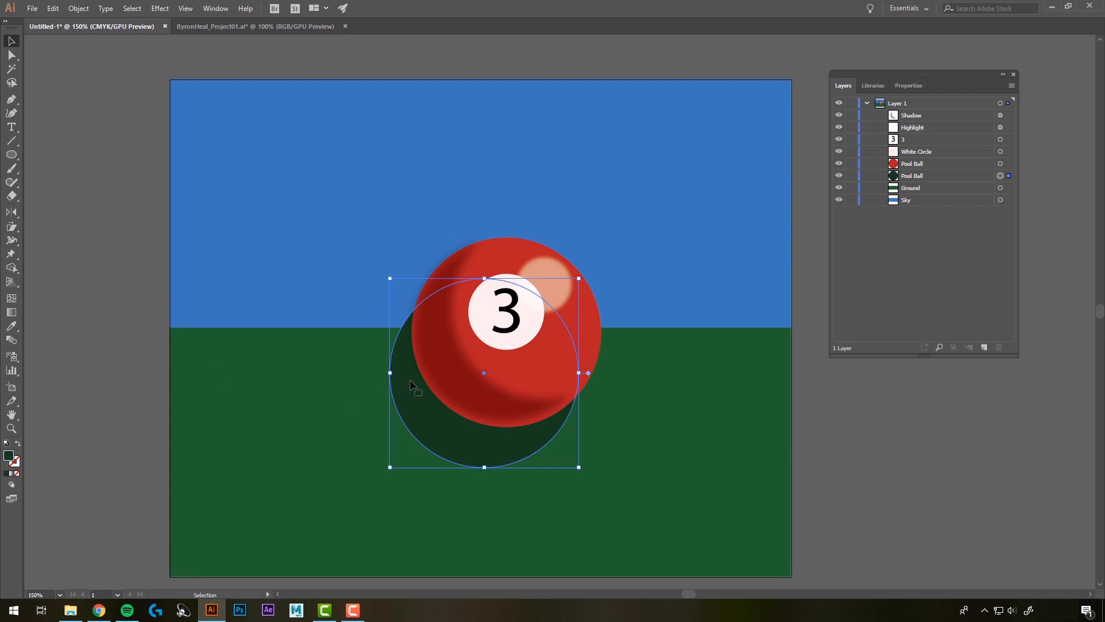
Step: Stretch the dark green circle leftward and flatten it into a wide ellipse, raised slightly behind the ball
left_click_drag(390, 372, 255, 372)
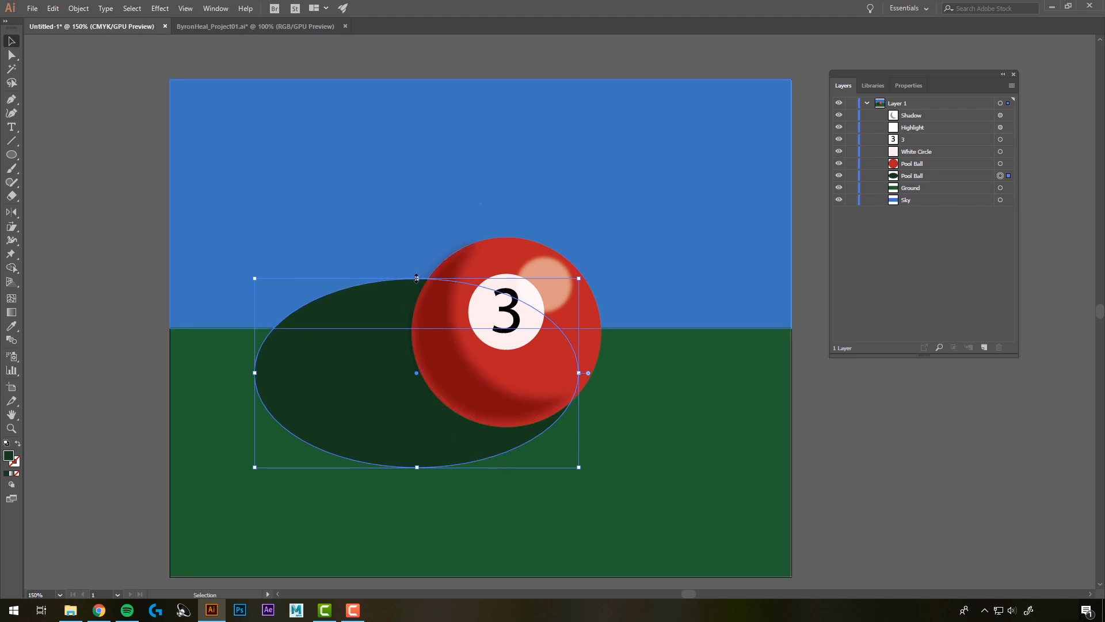
left_click_drag(417, 278, 412, 325)
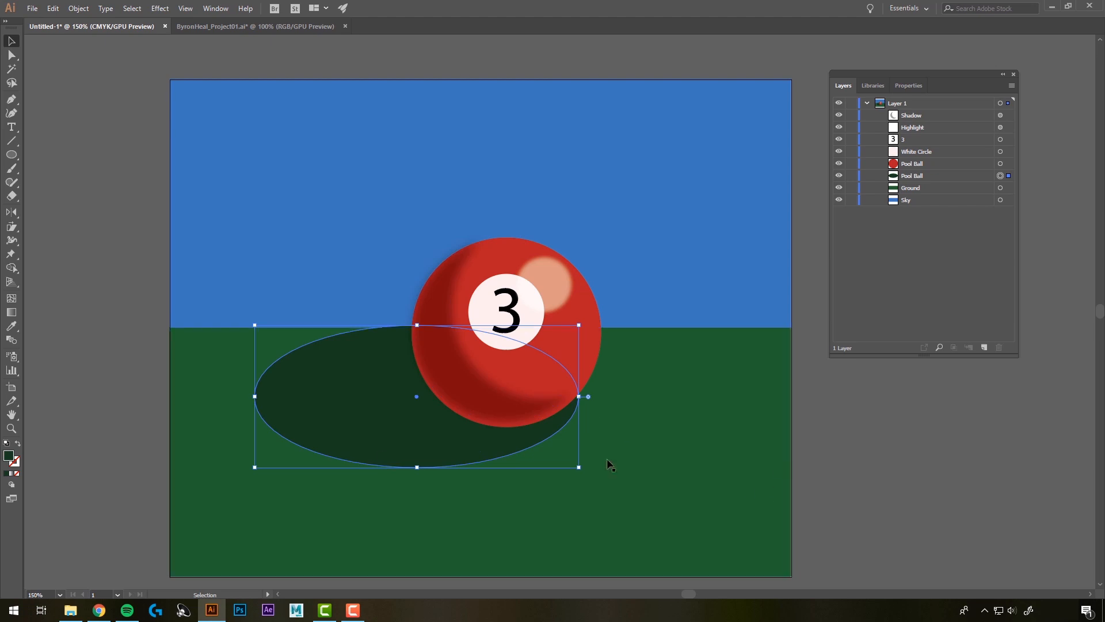
mouse_move(444, 437)
left_mouse_down()
mouse_move(472, 423)
mouse_move(448, 418)
mouse_move(447, 428)
left_mouse_up()
left_click(836, 484)
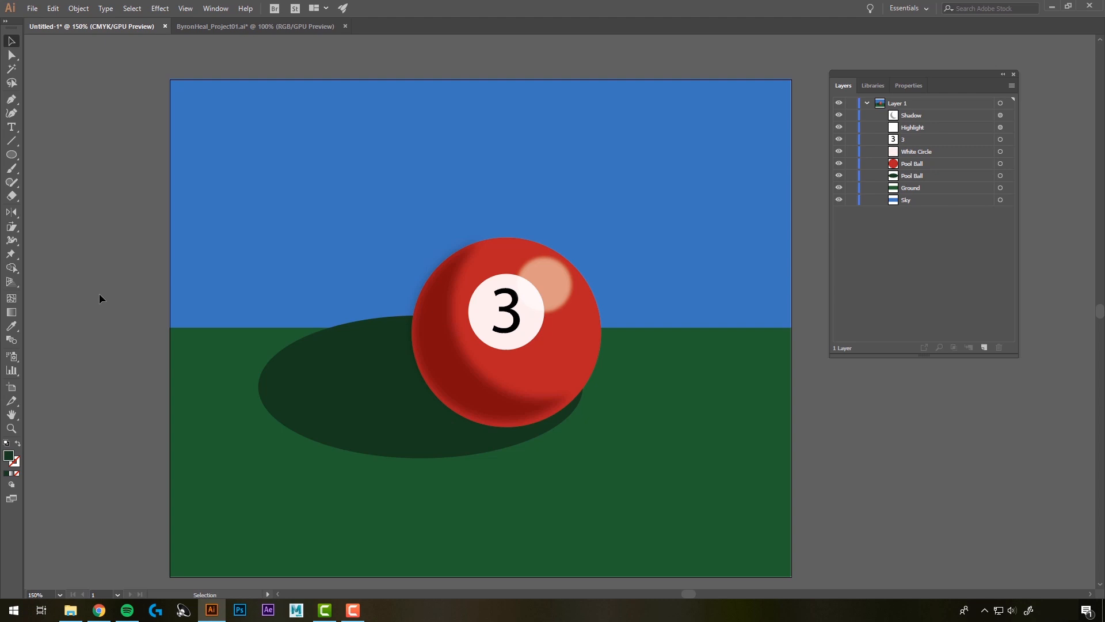
Step: Shear the dark green ellipse with the Shear tool into a longer, flatter cast shadow extending left of the ball
left_click(371, 389)
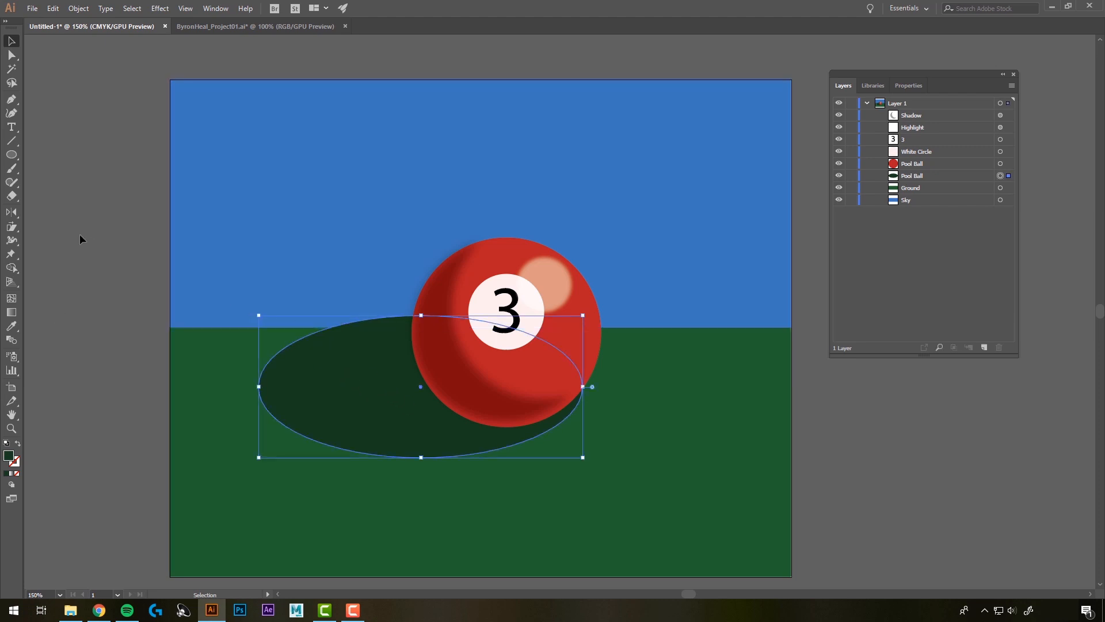
left_click(14, 229)
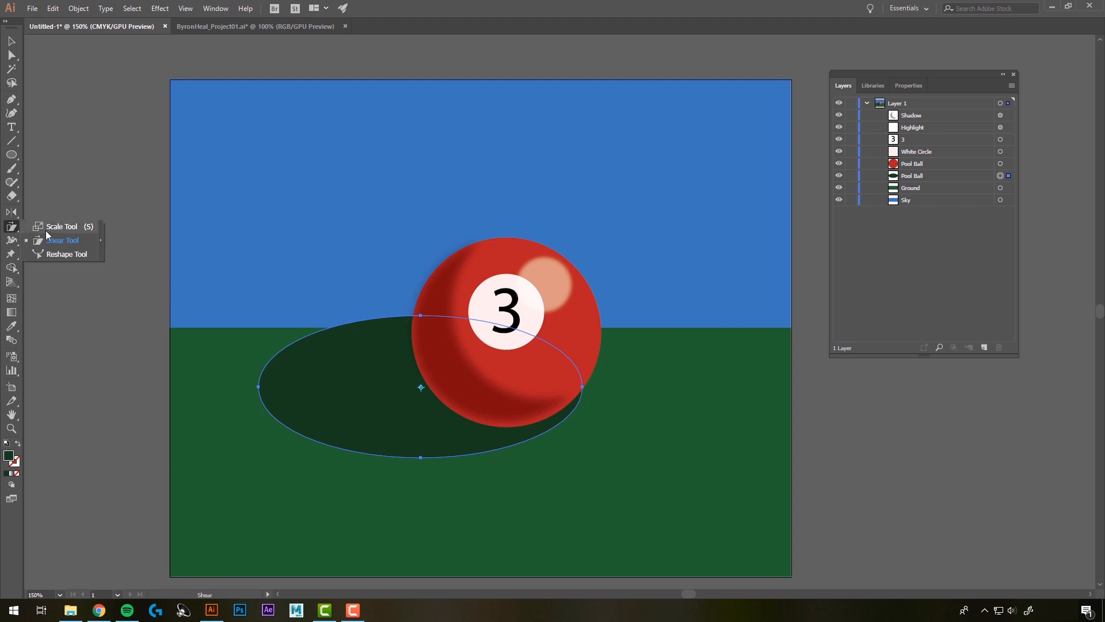
left_click(62, 244)
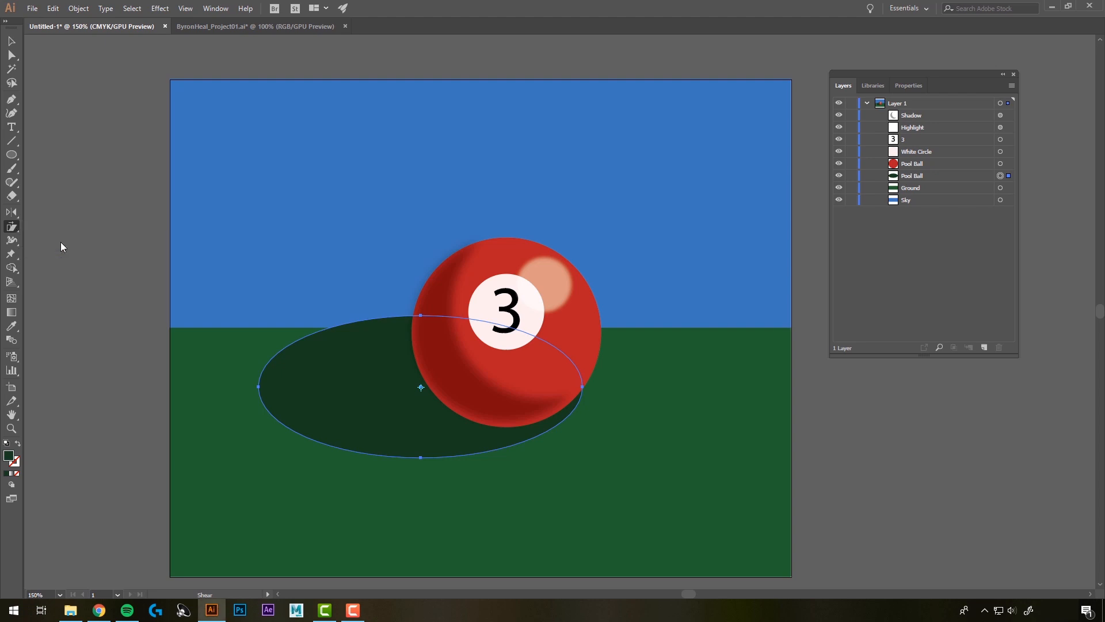
left_click_drag(303, 387, 272, 391)
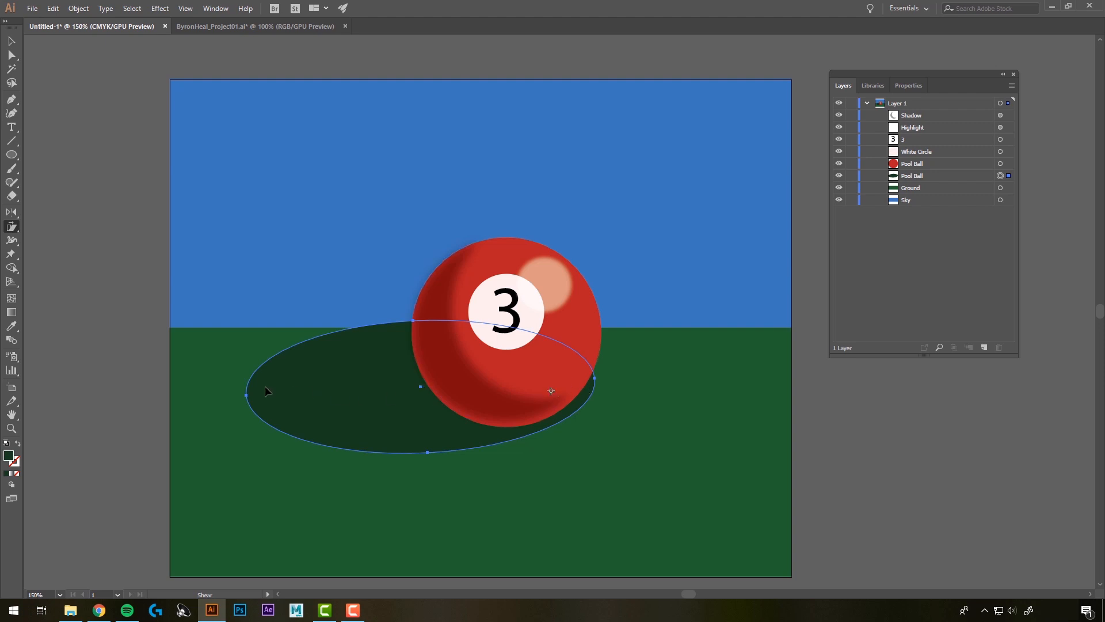
left_click_drag(267, 391, 226, 374)
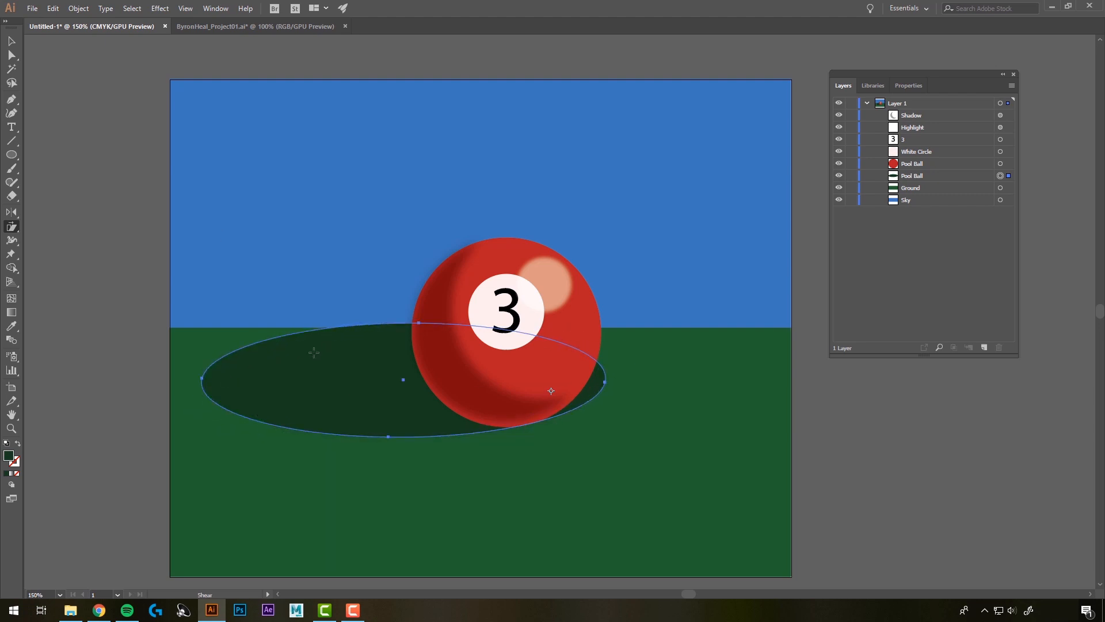
Step: Rotate the sheared cast shadow ellipse slightly clockwise, leaving the ball's form shadow in place
left_click(11, 40)
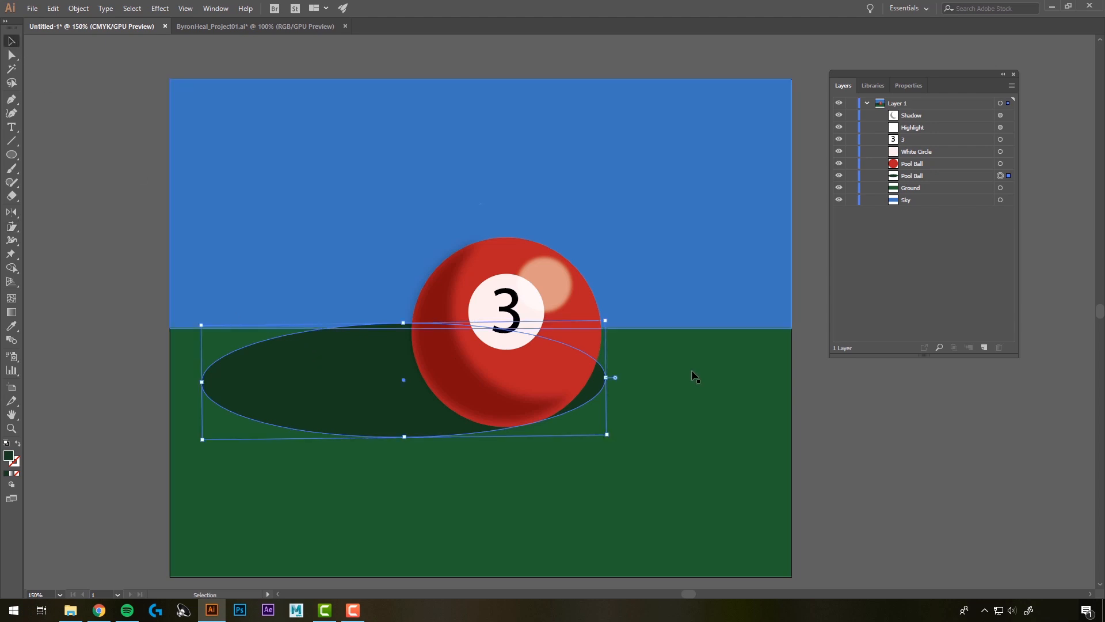
mouse_move(610, 315)
left_mouse_down()
mouse_move(626, 326)
mouse_move(616, 323)
left_mouse_up()
left_click(508, 410)
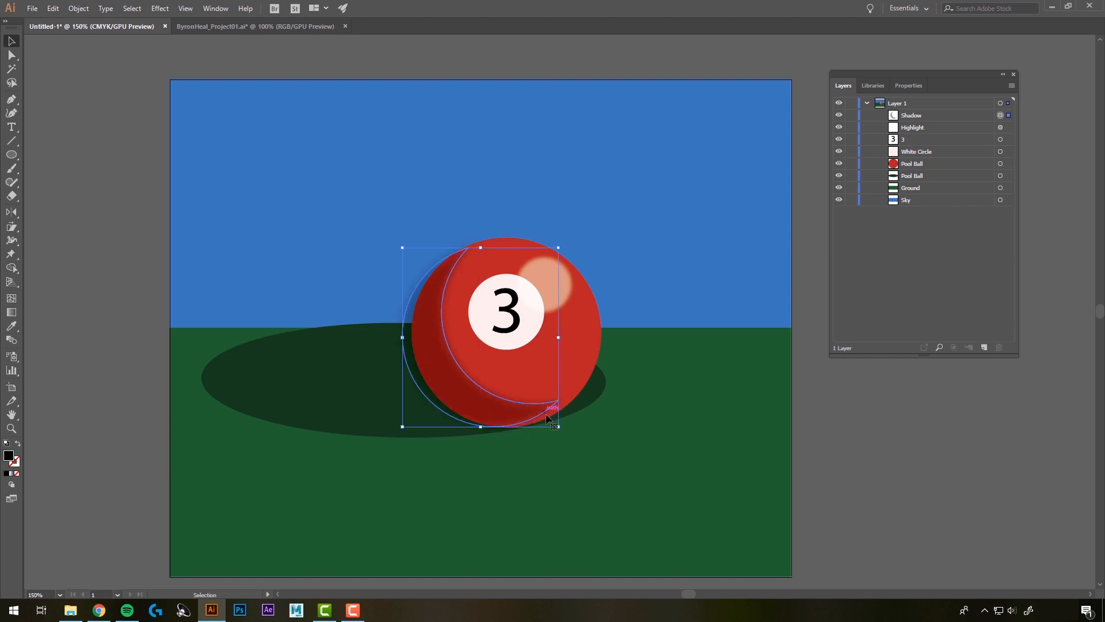
left_click(593, 397)
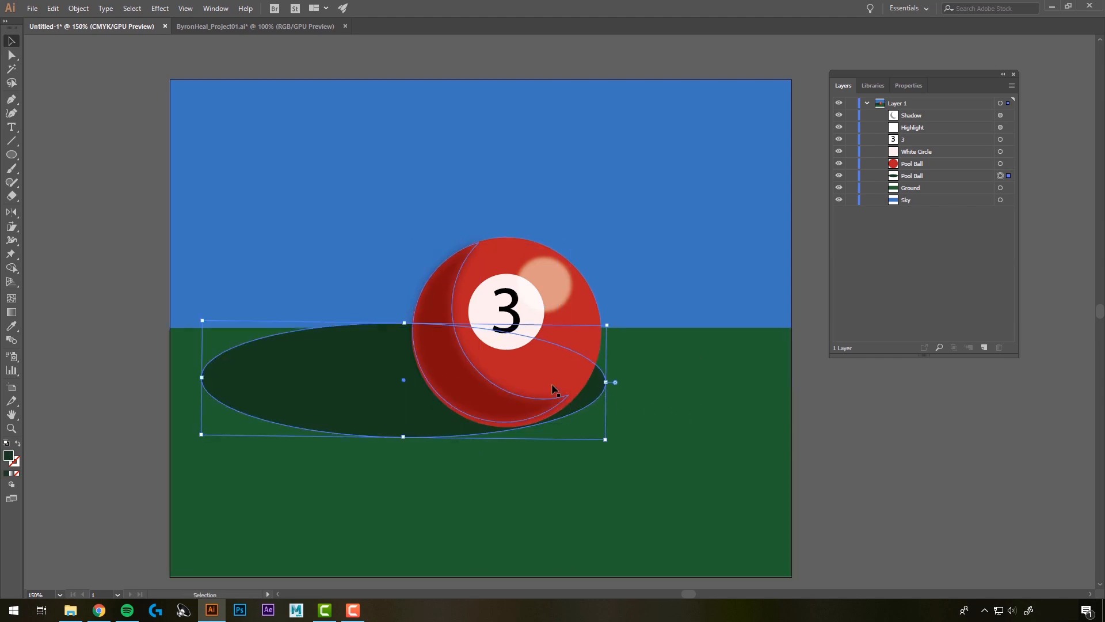
Step: Move the cast shadow ellipse down and left below the horizon, and shorten it from its far left end
left_click_drag(353, 414, 332, 417)
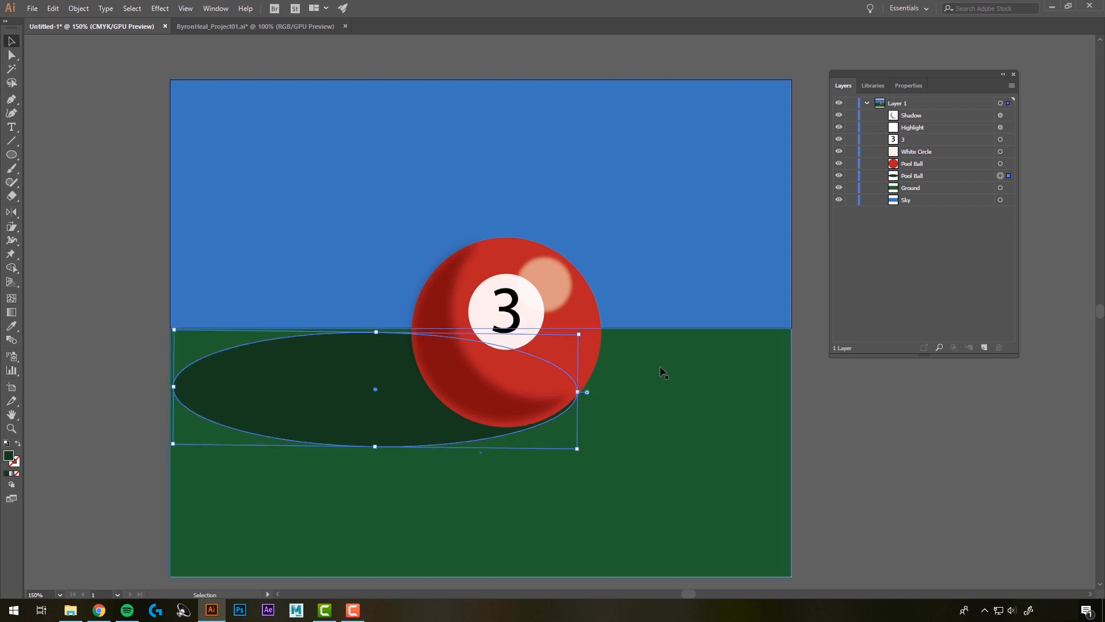
left_click_drag(174, 387, 286, 397)
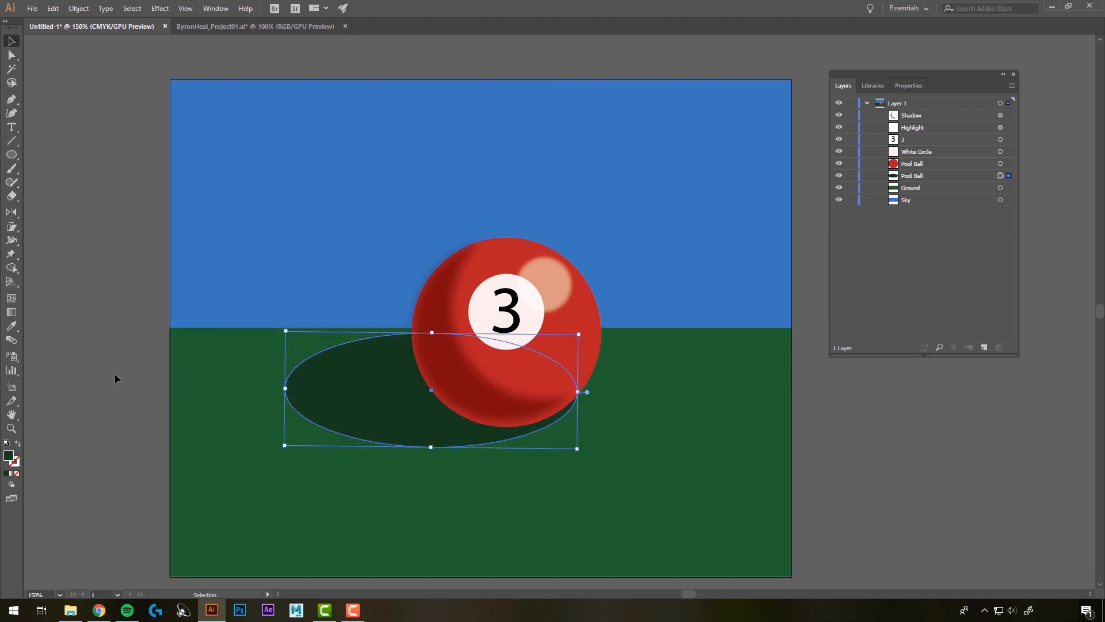
left_click(106, 393)
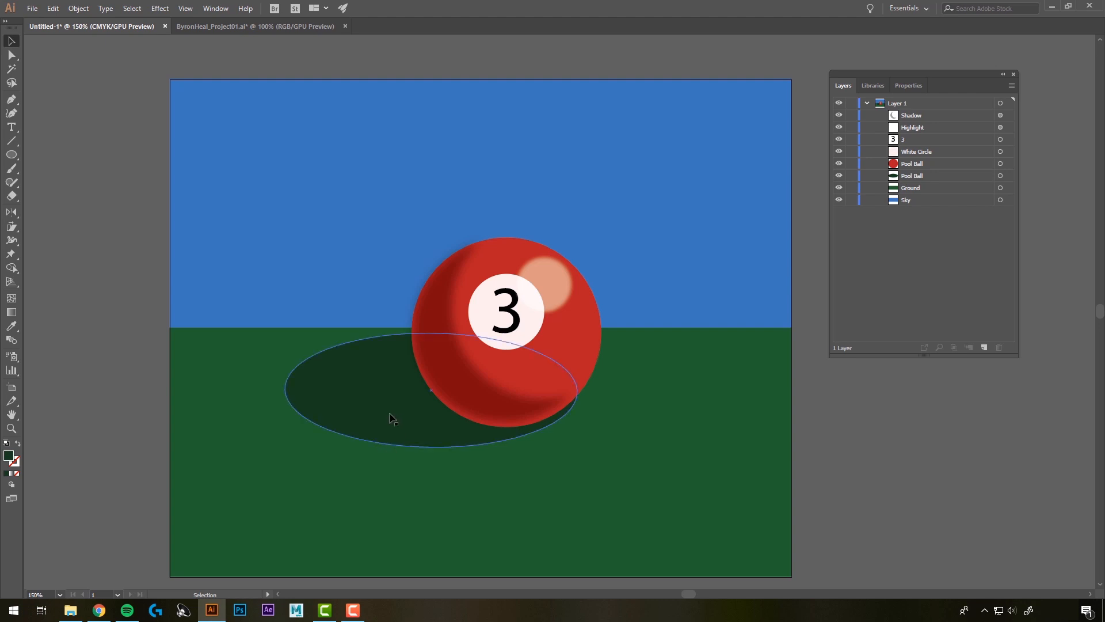
Step: Raise the cast shadow ellipse slightly and fine-tune its position so it meets the underside of the ball
left_click_drag(385, 416, 379, 405)
key("Right")
key("Right")
key("Right")
key("Right")
key("Right")
key("Right")
key("Right")
key("Right")
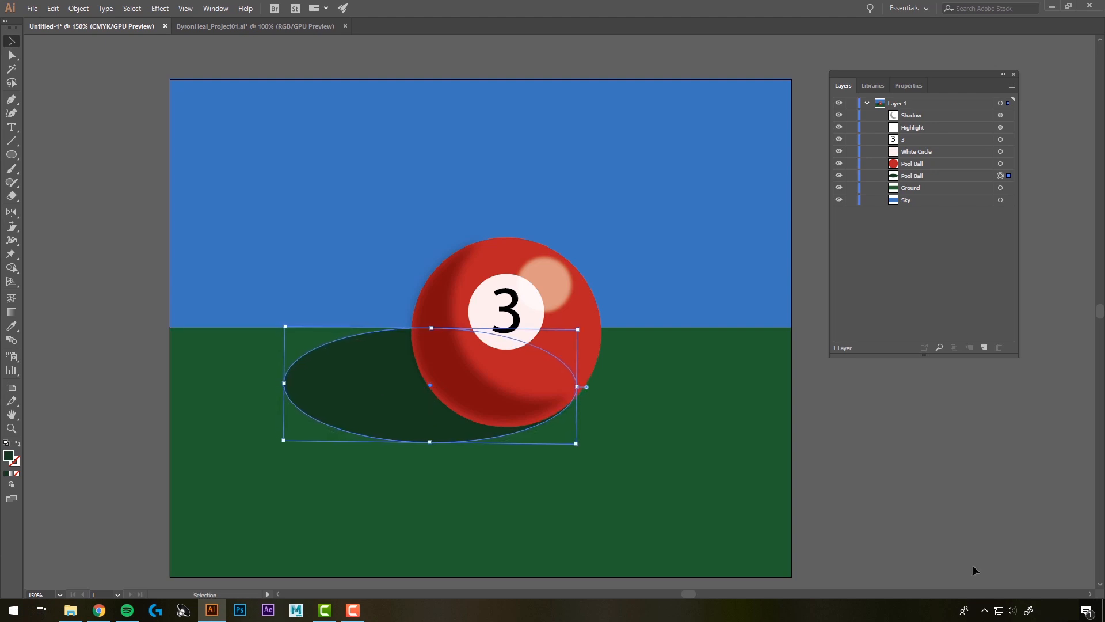
key("Down")
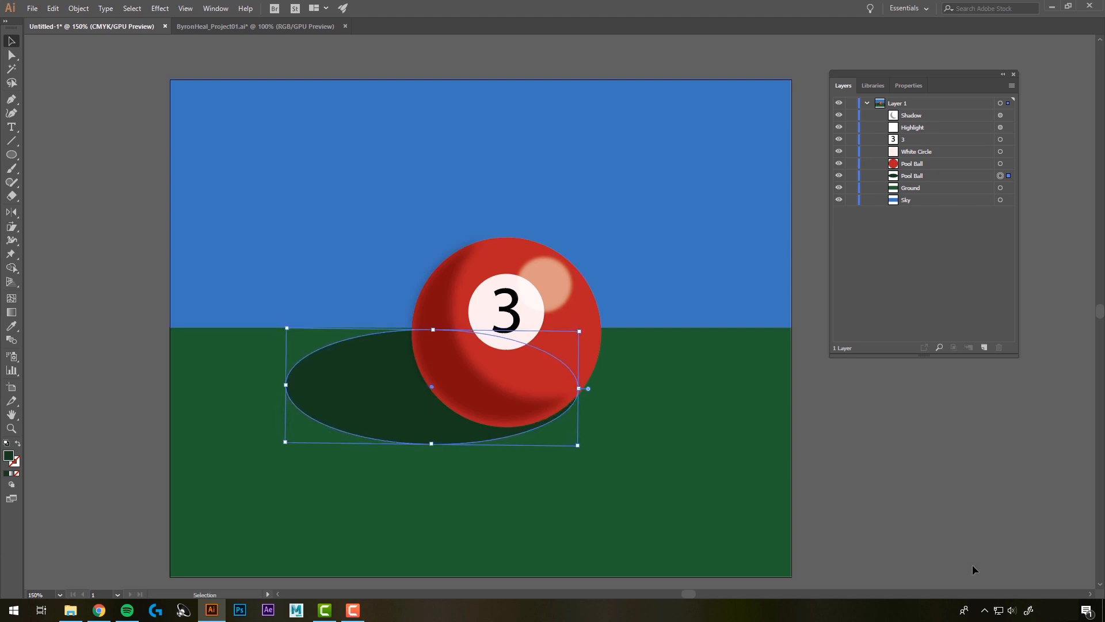
Step: Lower the top edge of the cast shadow ellipse slightly and shift the ellipse a little to the left
left_click(972, 565)
left_click(388, 367)
left_click_drag(432, 330, 432, 337)
left_click(980, 493)
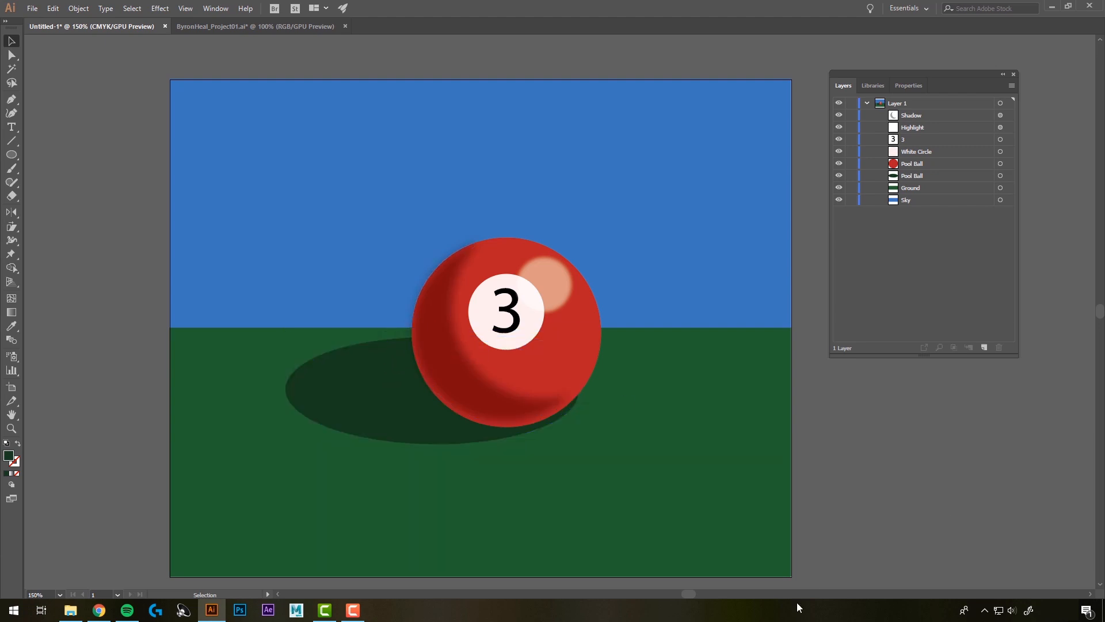
left_click_drag(429, 409, 423, 408)
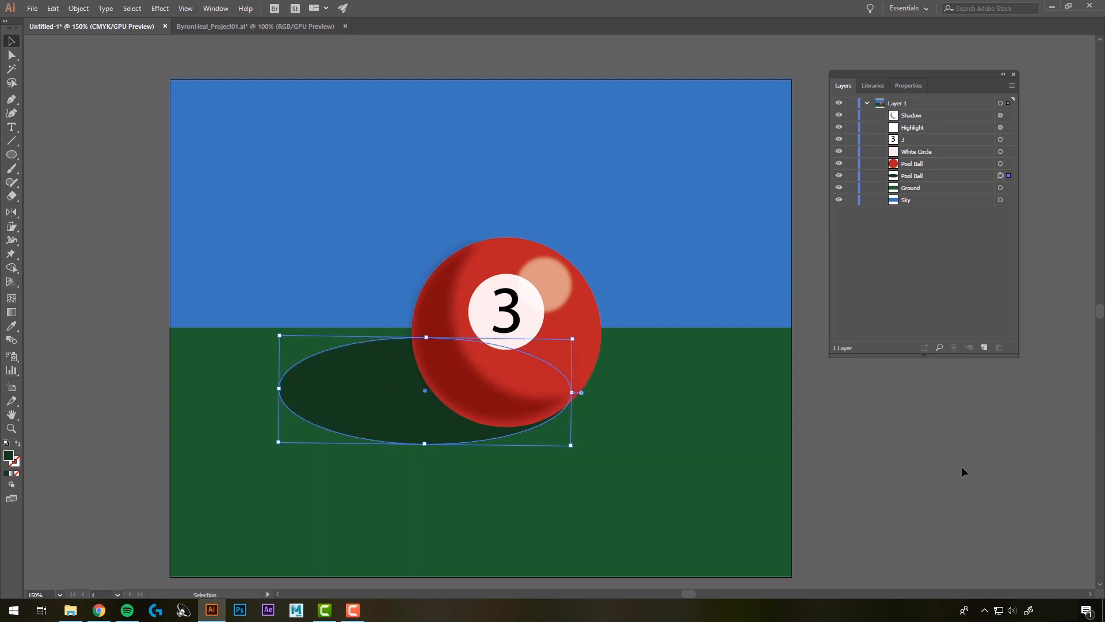
left_click(897, 444)
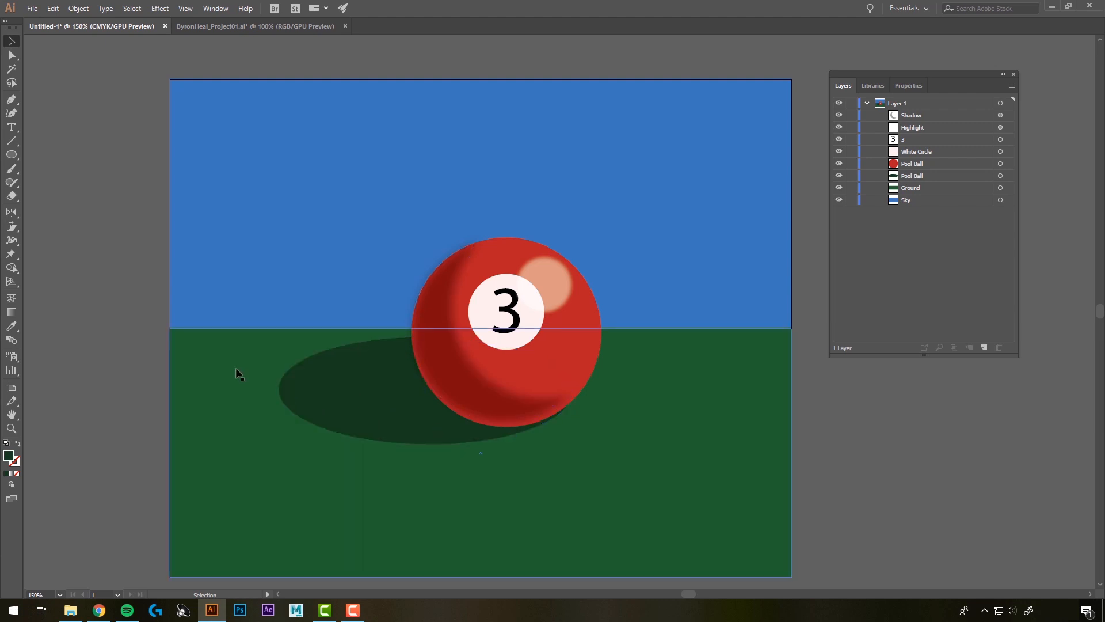
Step: Apply a Gaussian Blur with a radius of 49.1 pixels to the cast shadow ellipse, with preview on
left_click(377, 385)
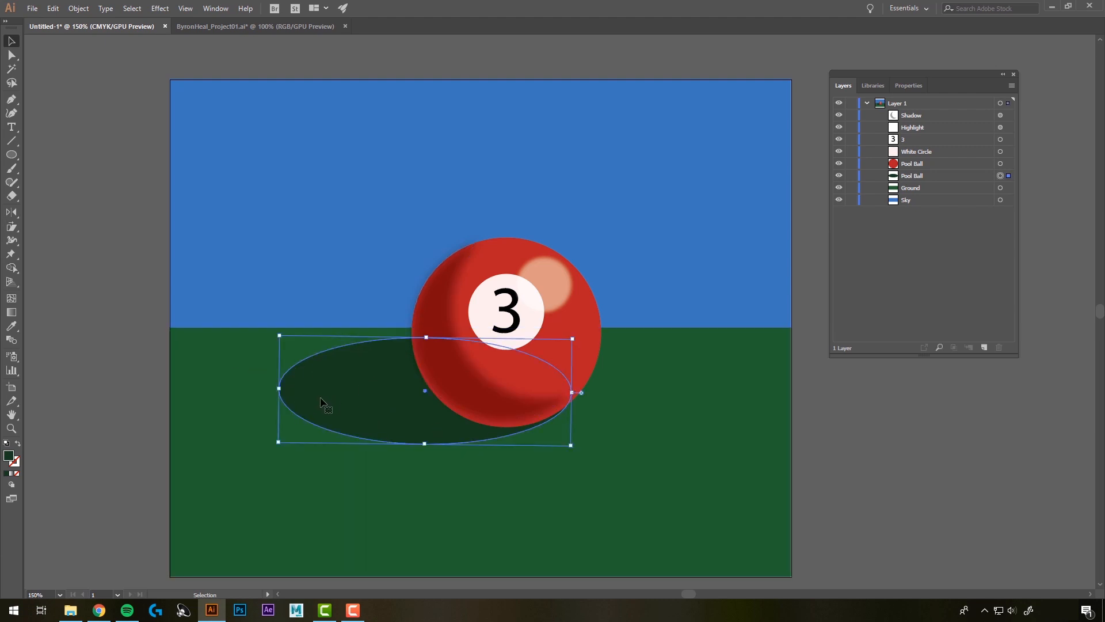
left_click(168, 10)
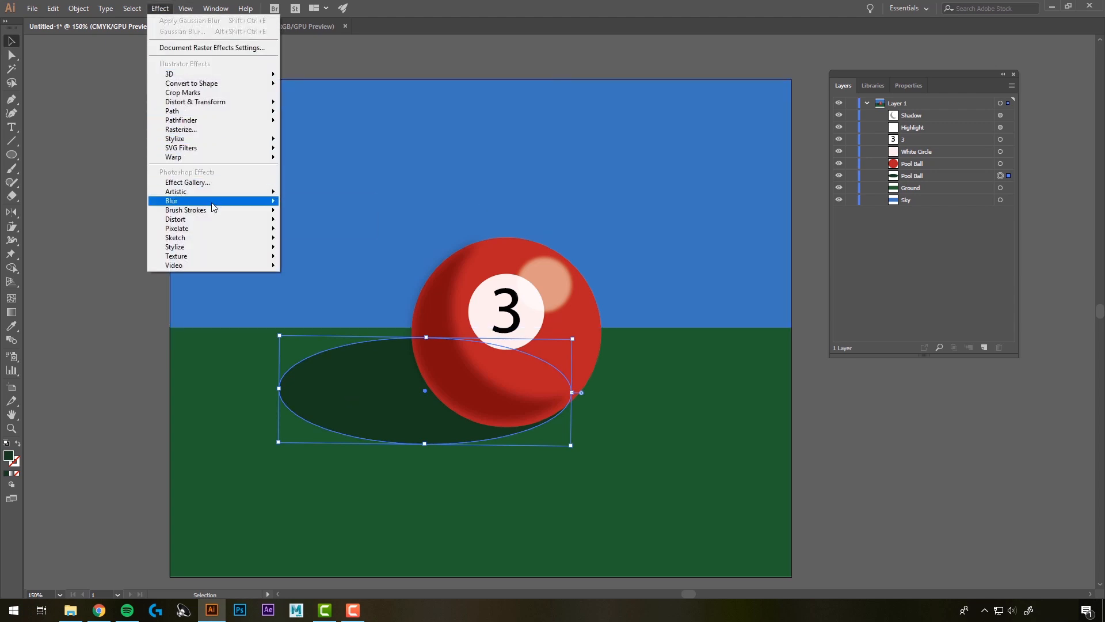
mouse_move(214, 203)
left_click(321, 204)
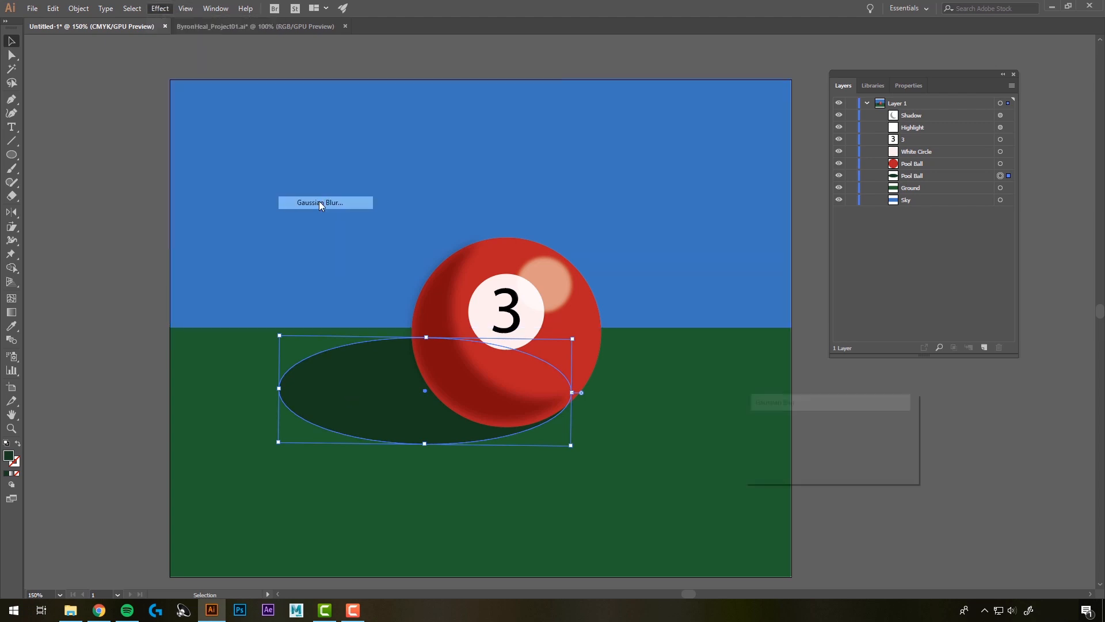
left_click_drag(805, 404, 128, 246)
left_click(84, 295)
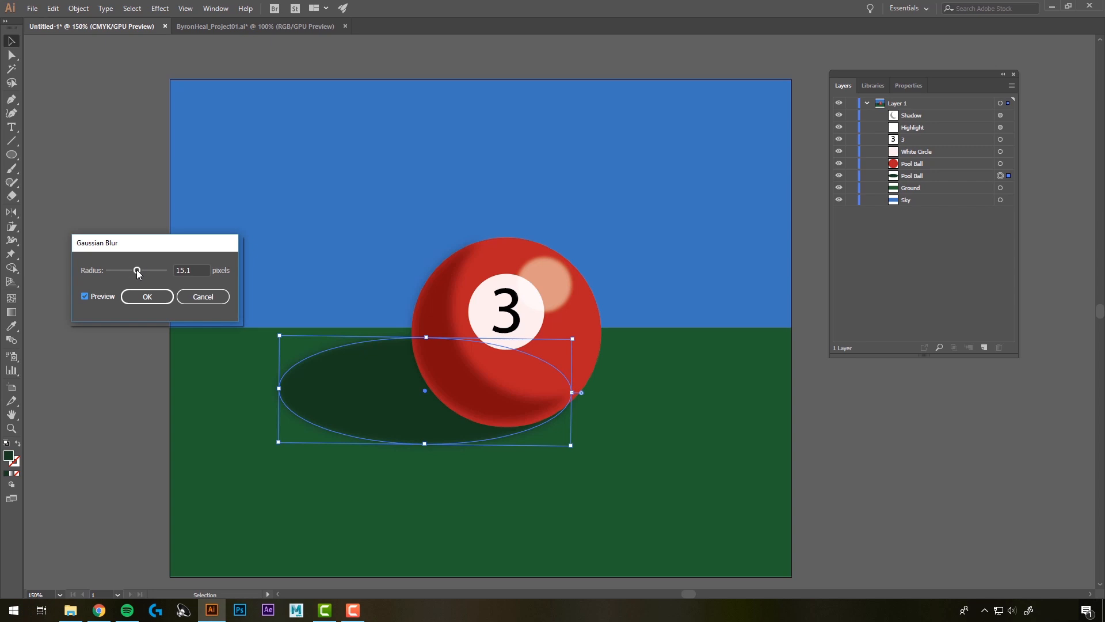
left_click_drag(137, 270, 147, 274)
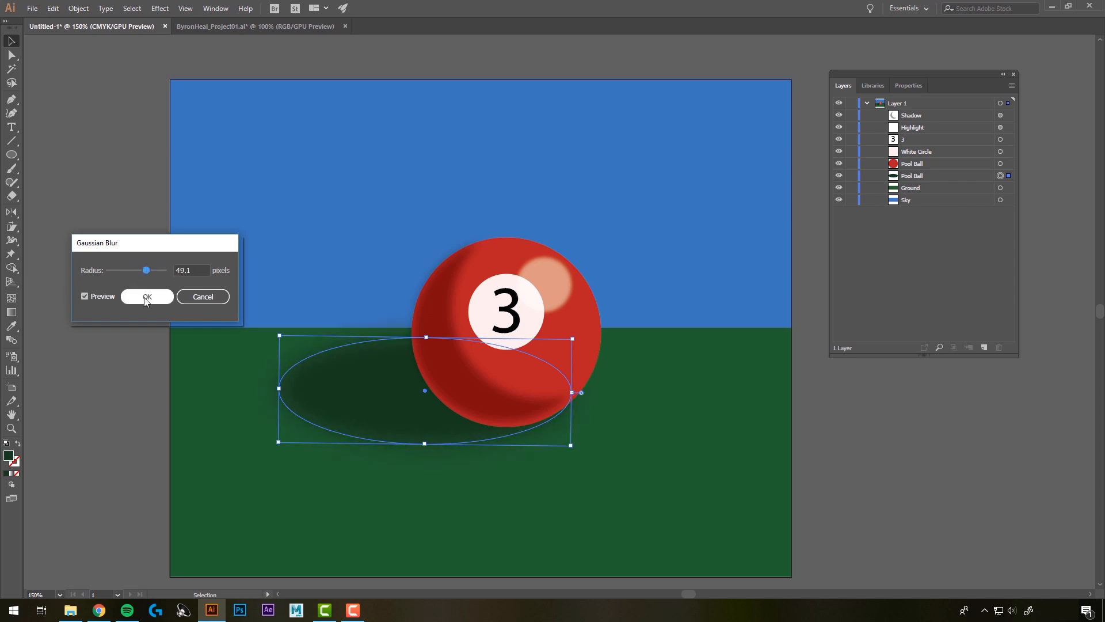
left_click(147, 297)
left_click(136, 311)
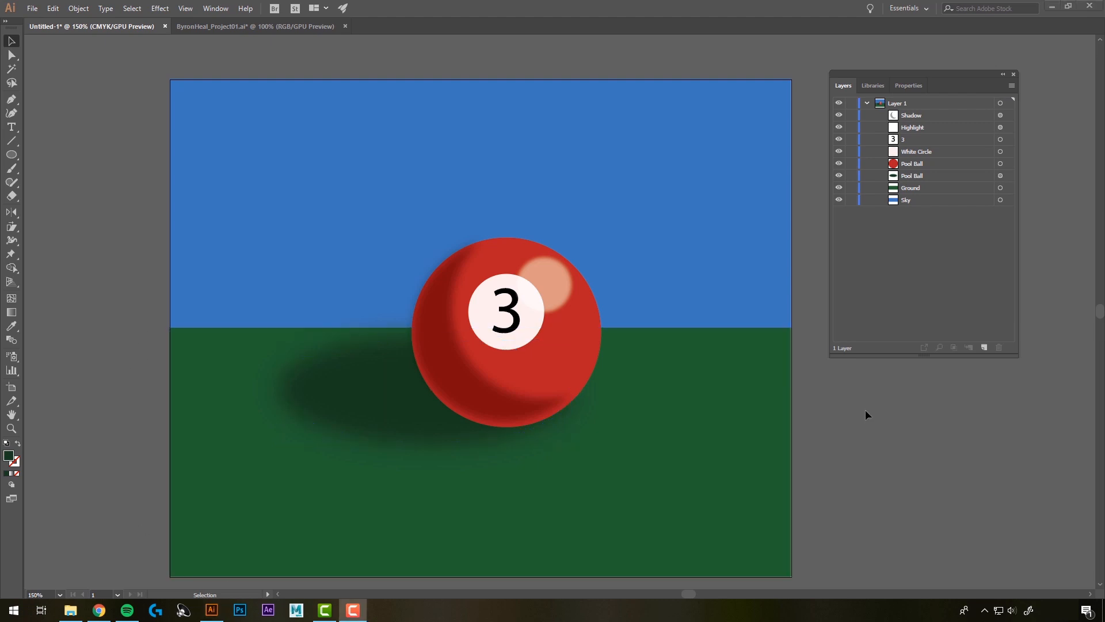
Step: Show the appearance attributes and reduce the Gaussian Blur radius on the cast shadow ellipse for a crisper edge
left_click(214, 9)
left_click(291, 148)
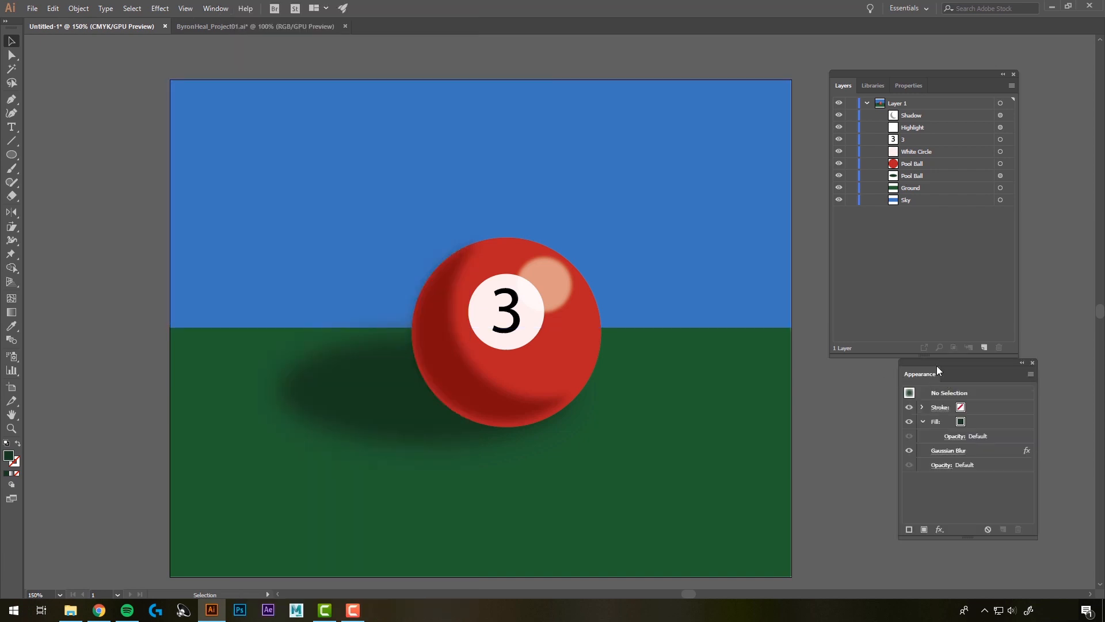
left_click_drag(937, 365, 886, 374)
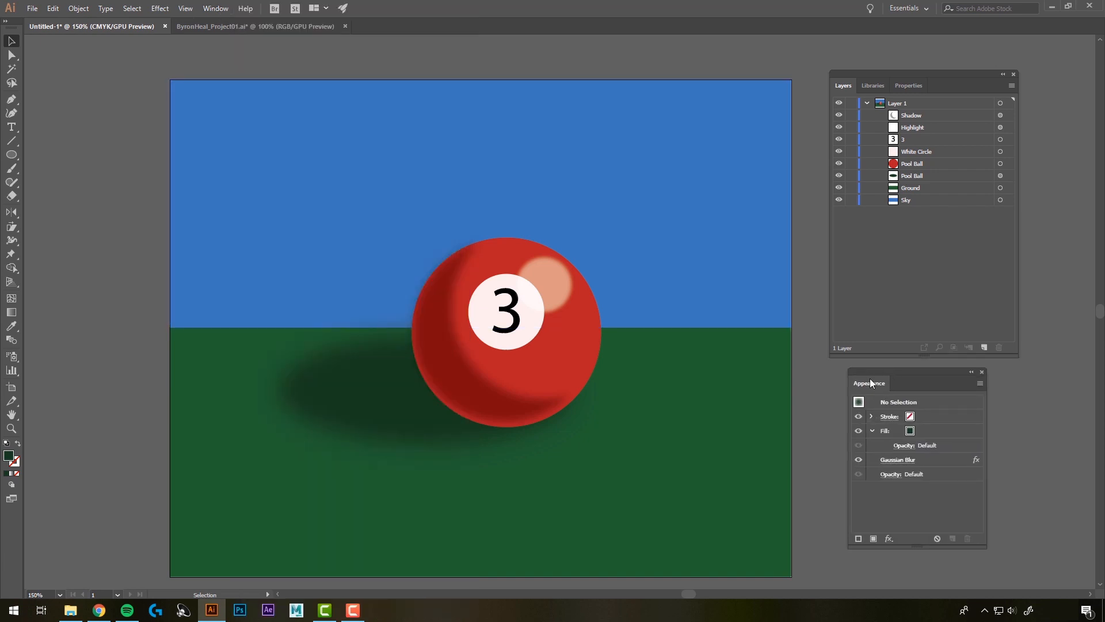
left_click(383, 405)
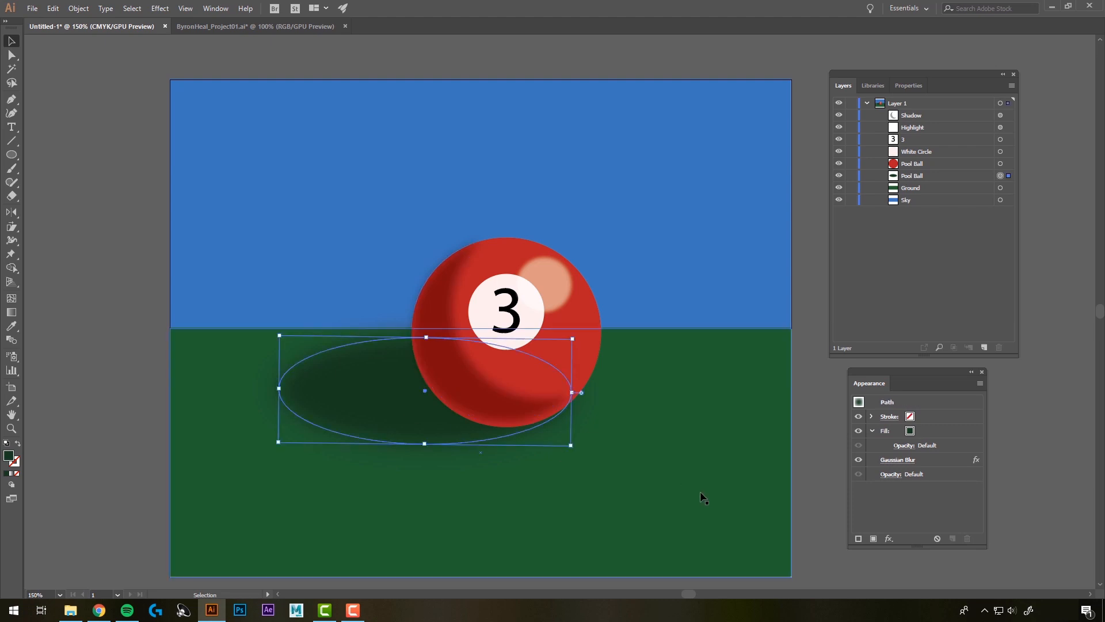
left_click(896, 460)
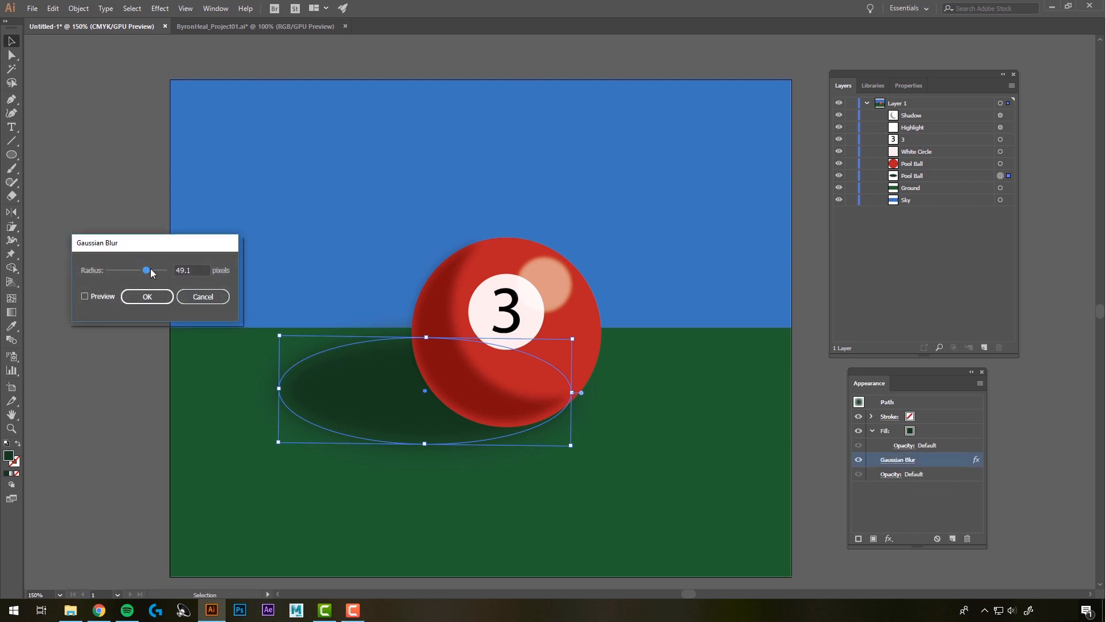
left_click_drag(146, 273, 140, 274)
left_click(85, 296)
left_click(147, 296)
left_click(830, 534)
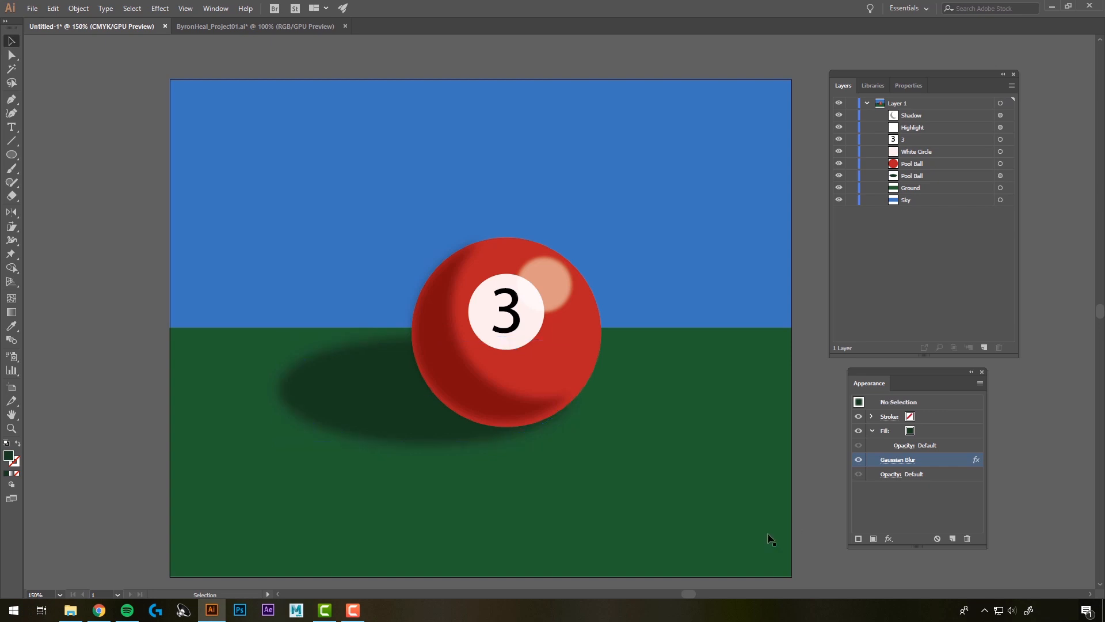
Step: Set the fill opacity of the cast shadow ellipse to 64% and deselect it
left_click(396, 406)
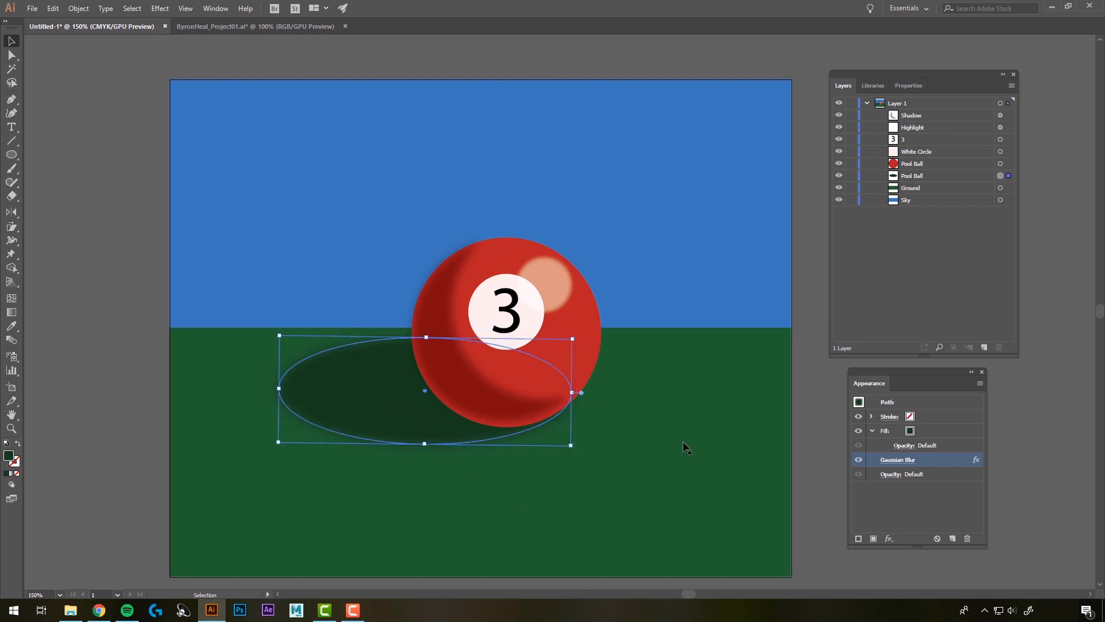
left_click(907, 448)
left_click(904, 445)
left_click(898, 468)
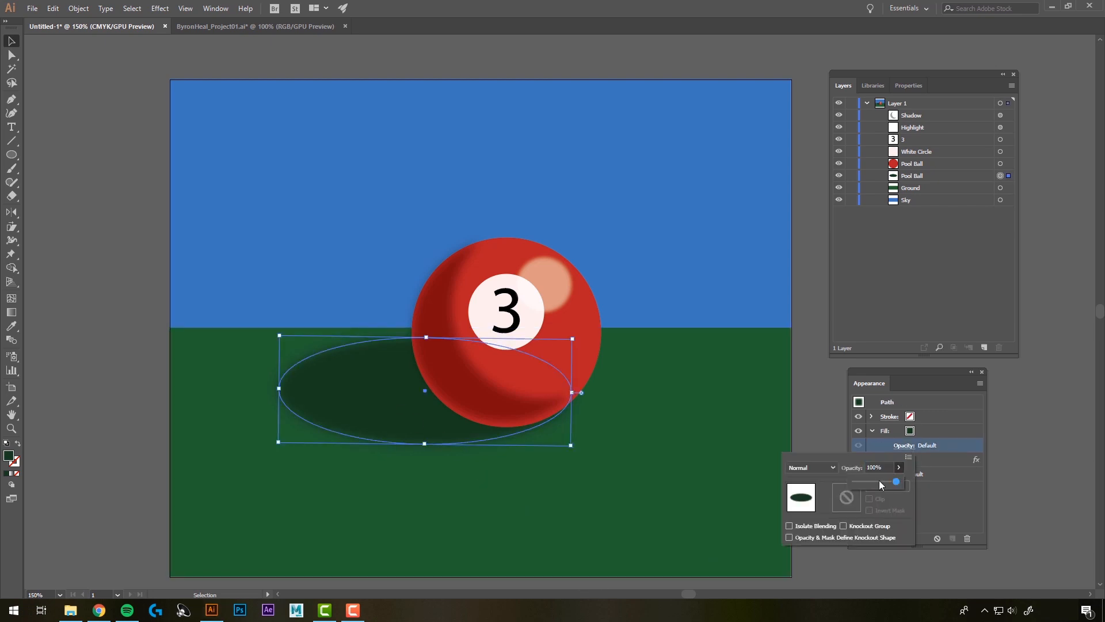
left_click(879, 480)
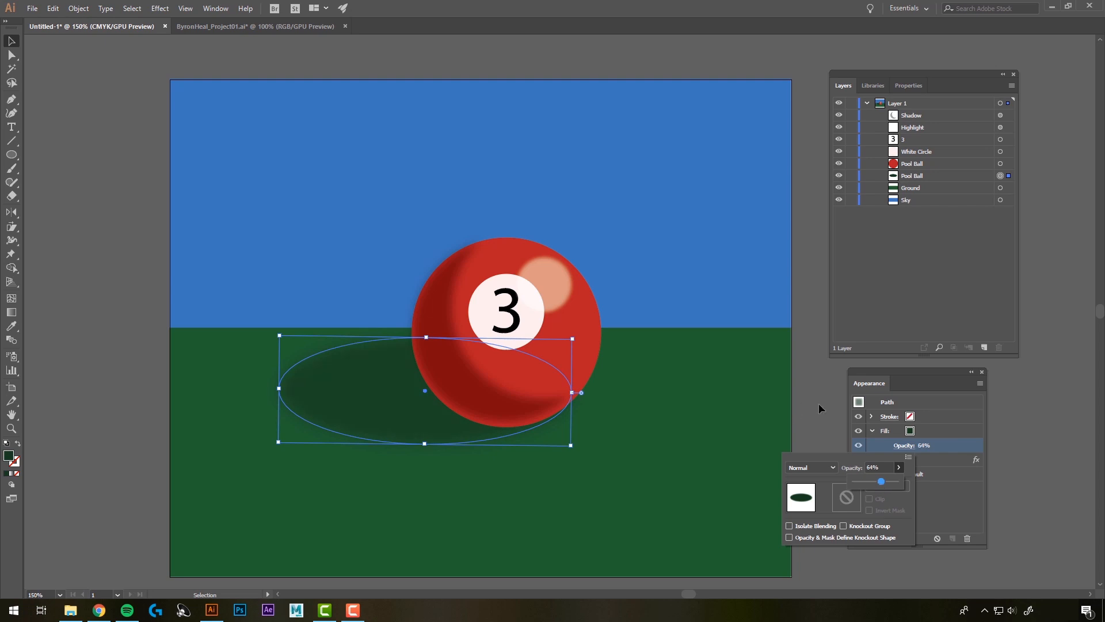
left_click(872, 568)
left_click(969, 566)
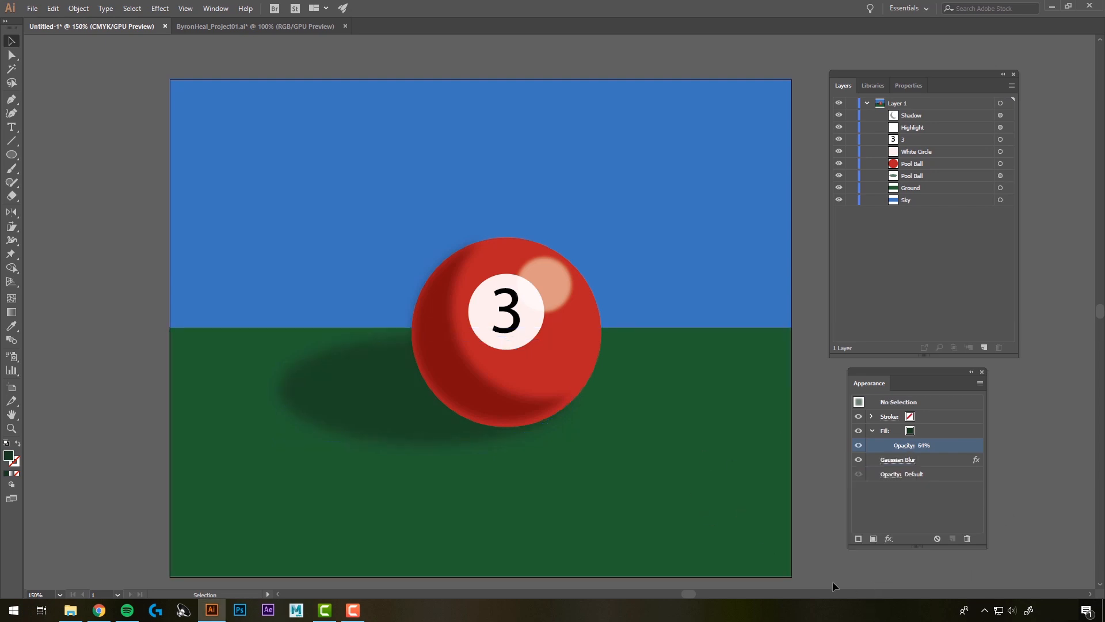
Step: Switch to the Scarecrow cover document and hide its Trees, Bats, Scarecrow and Text layers
key("ctrl+Tab")
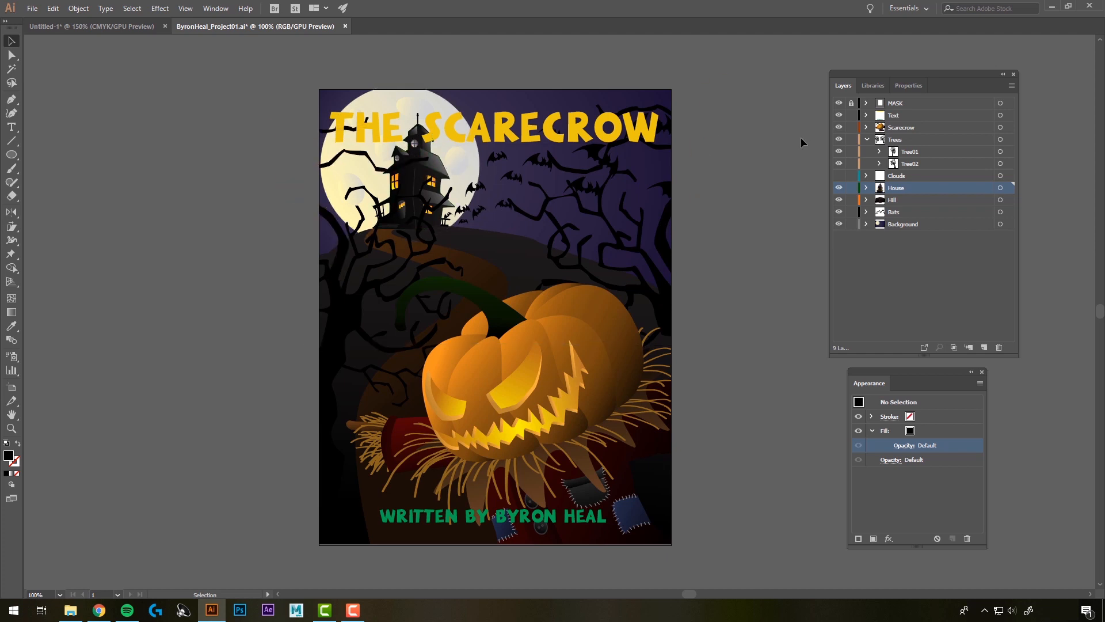
left_click(865, 140)
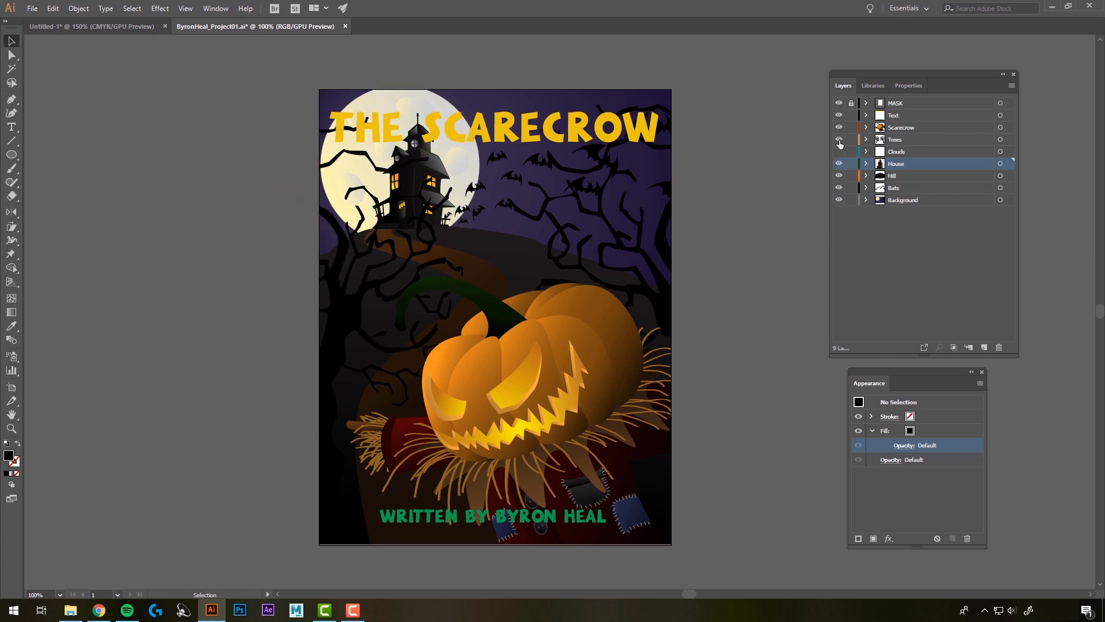
left_click(839, 140)
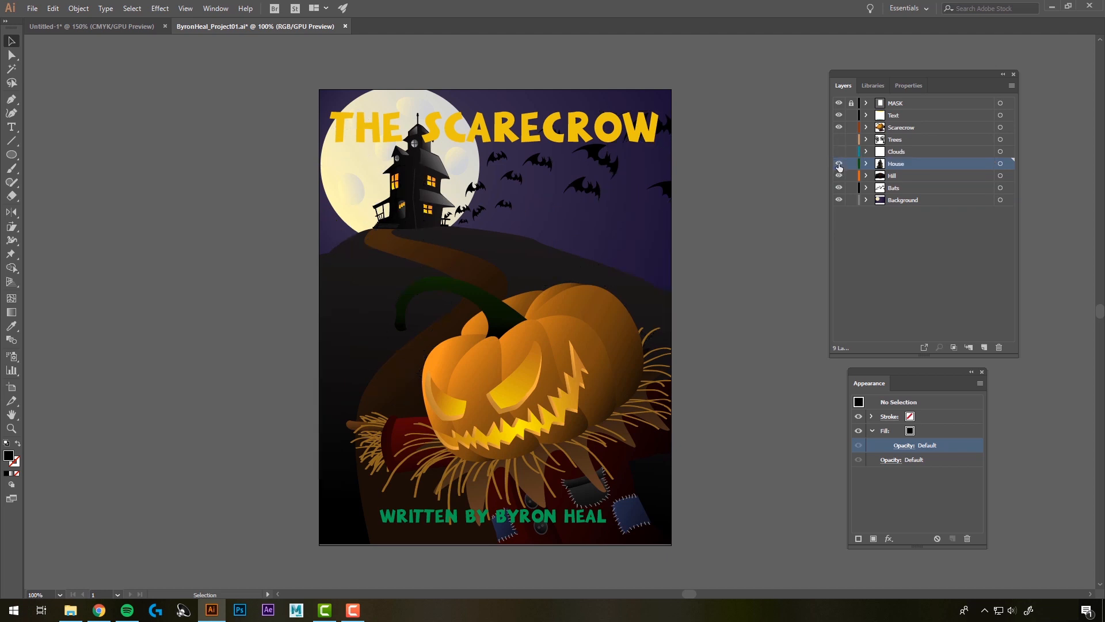
left_click(839, 175)
left_click(839, 176)
left_click(839, 190)
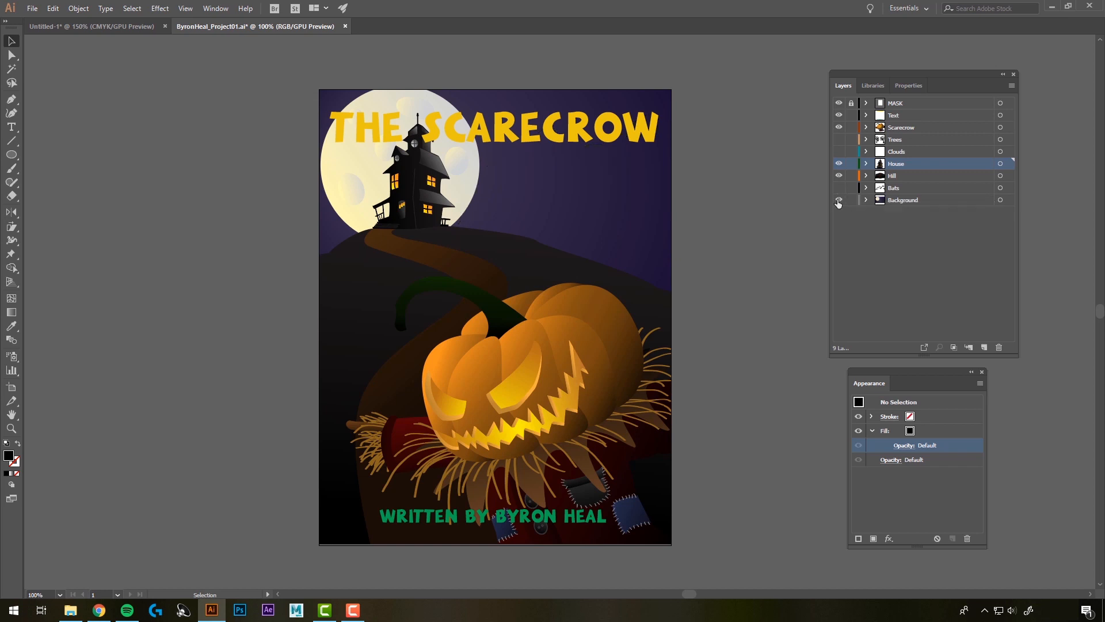
left_click(838, 201)
left_click(838, 200)
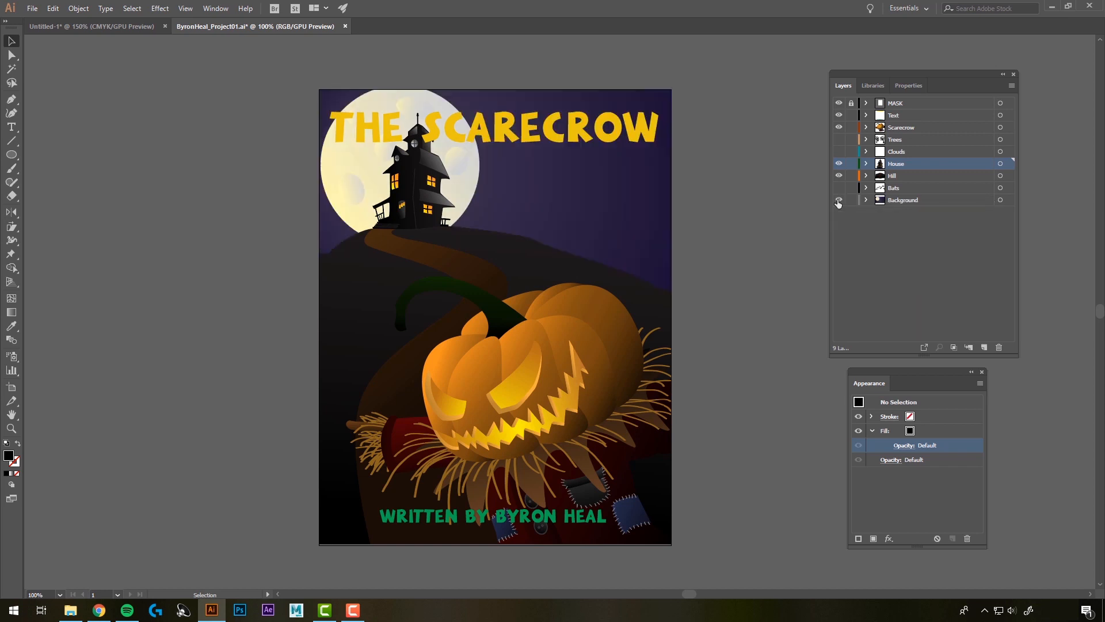
left_click(838, 127)
left_click(838, 115)
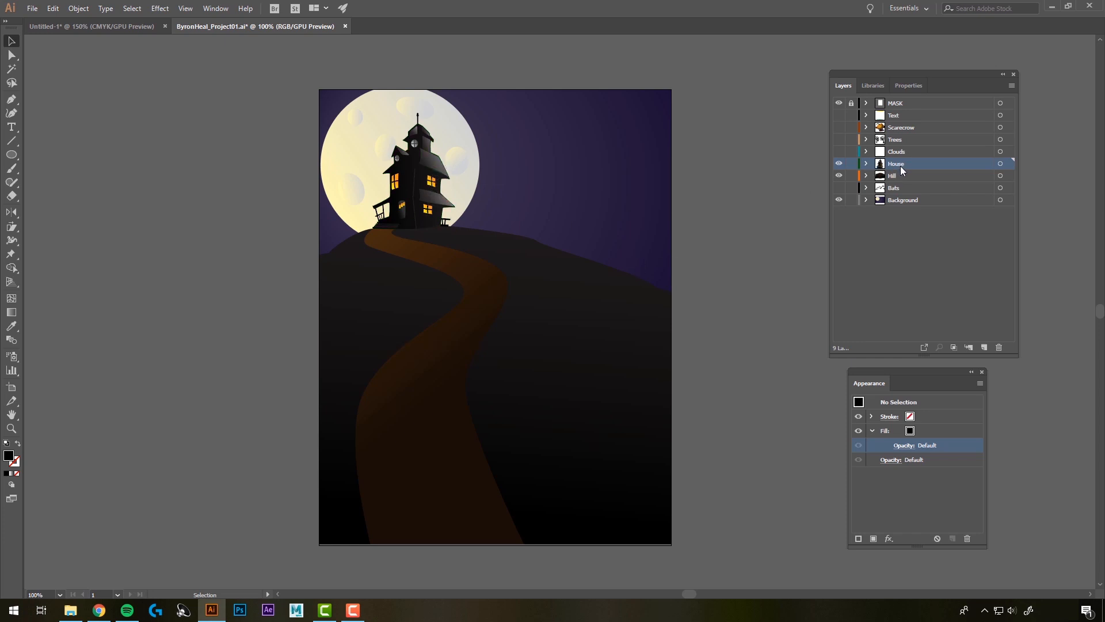
Step: Duplicate the House Main group inside the House layer and move the copy to the right of the original house
left_click(866, 163)
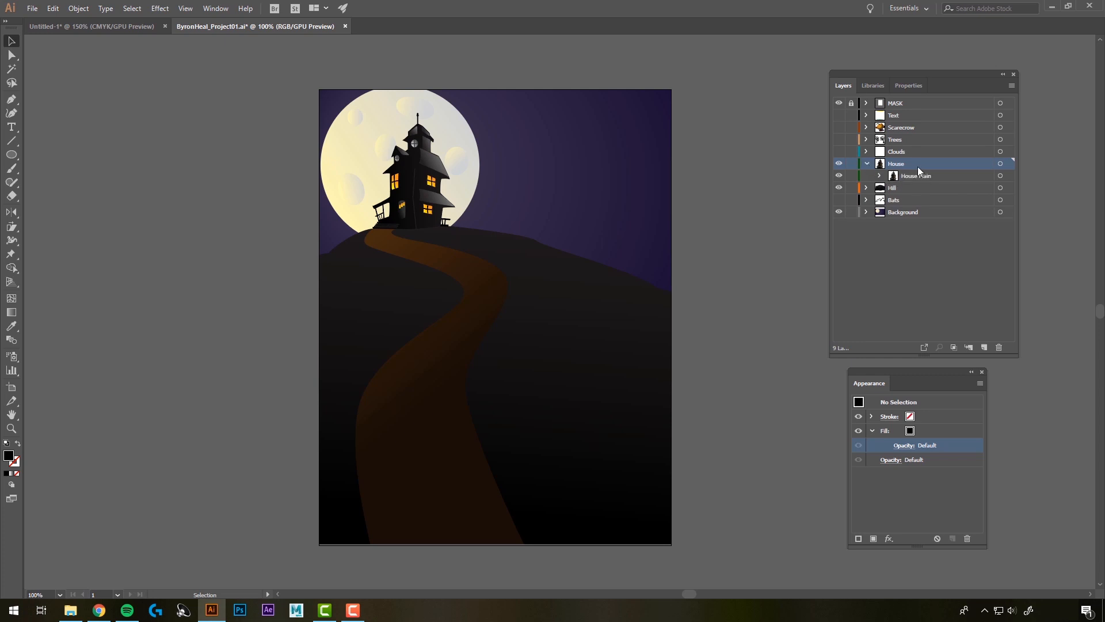
left_click(913, 179)
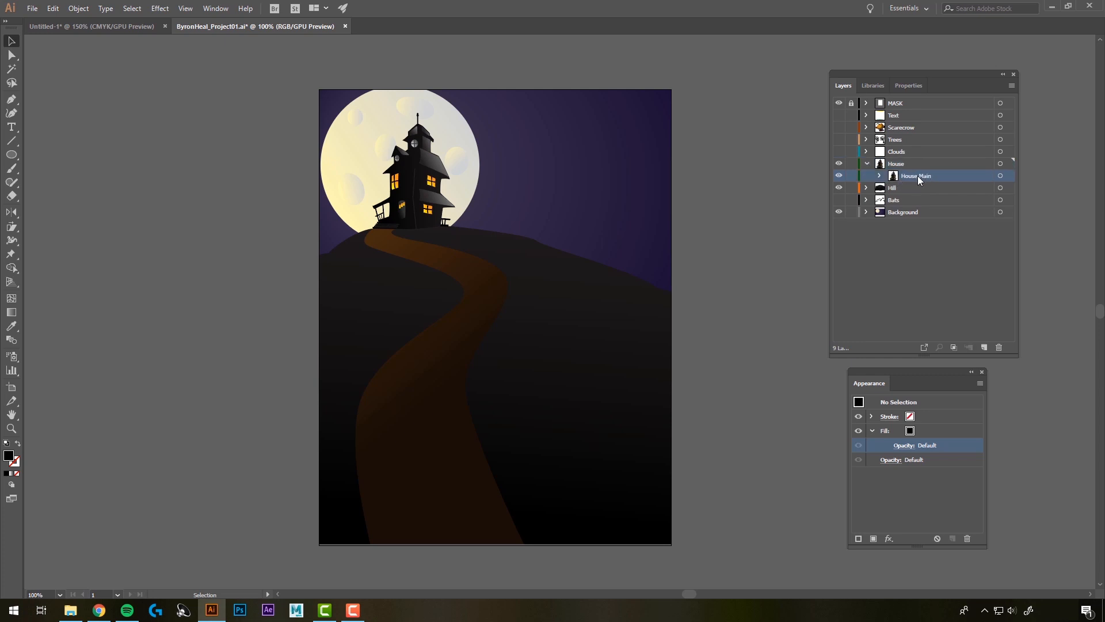
left_click_drag(914, 179, 984, 347)
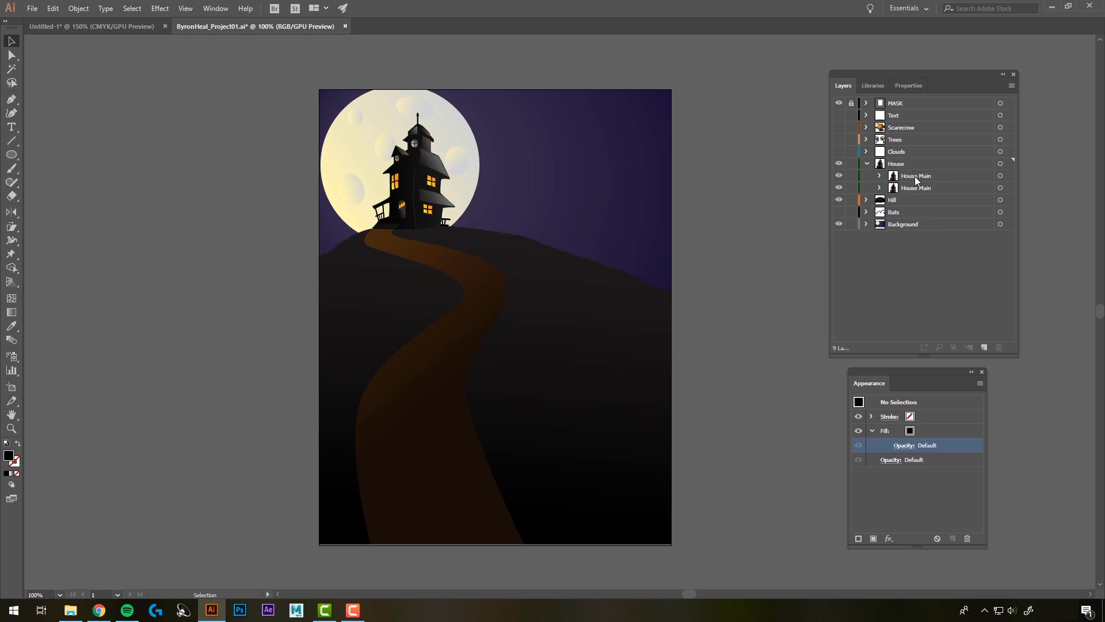
left_click(1001, 178)
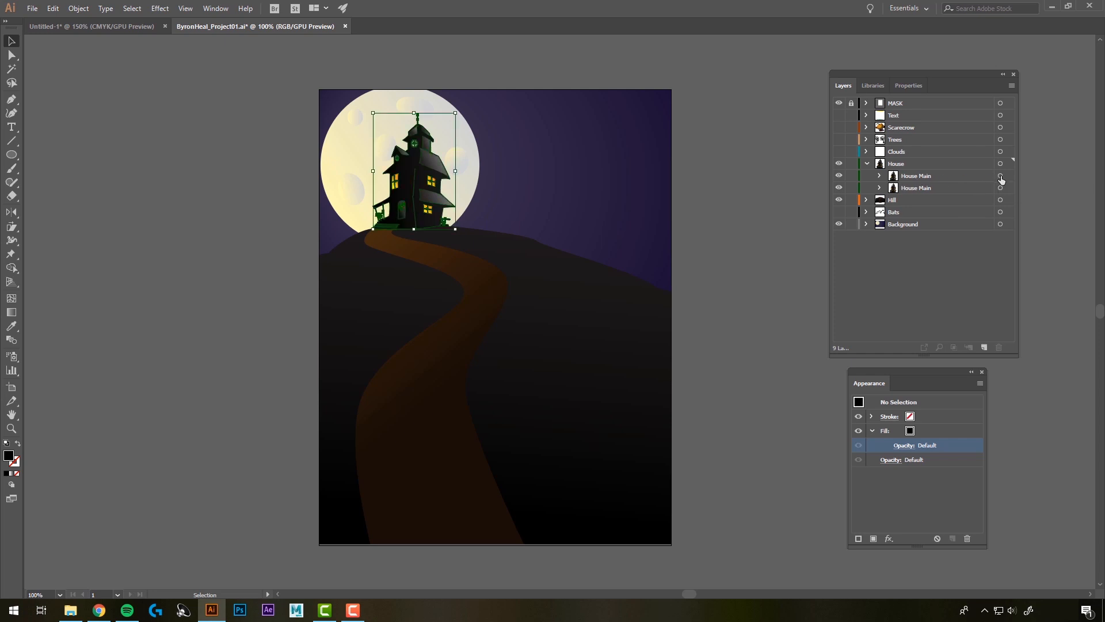
left_click_drag(429, 163, 521, 174)
left_click(765, 268)
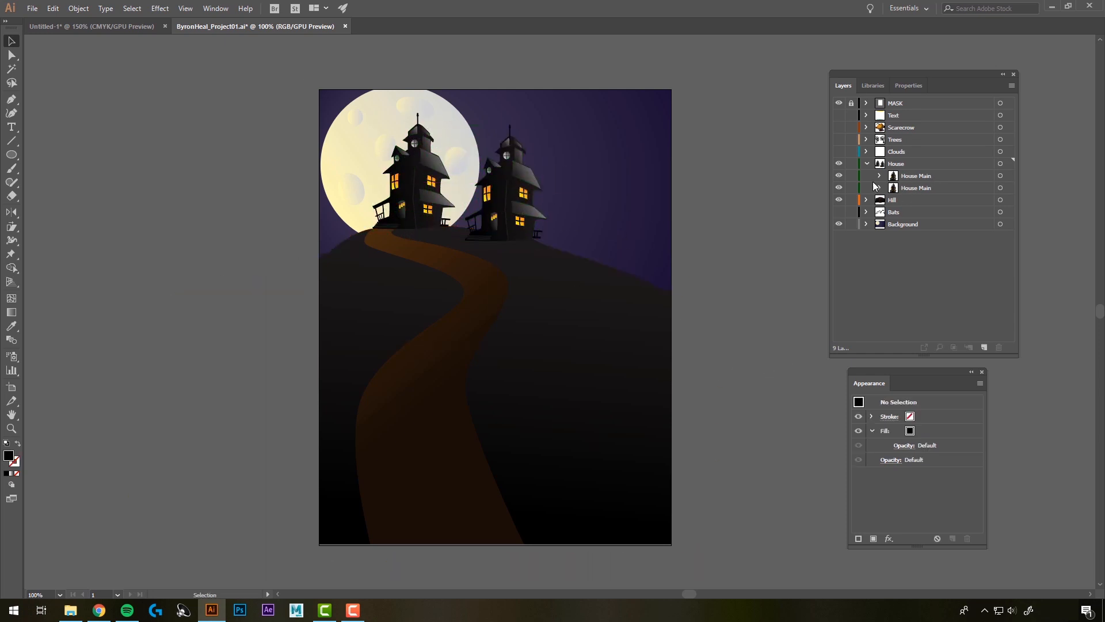
Step: Unite all shapes of the copied house with Pathfinder into one solid black silhouette
left_click(1000, 177)
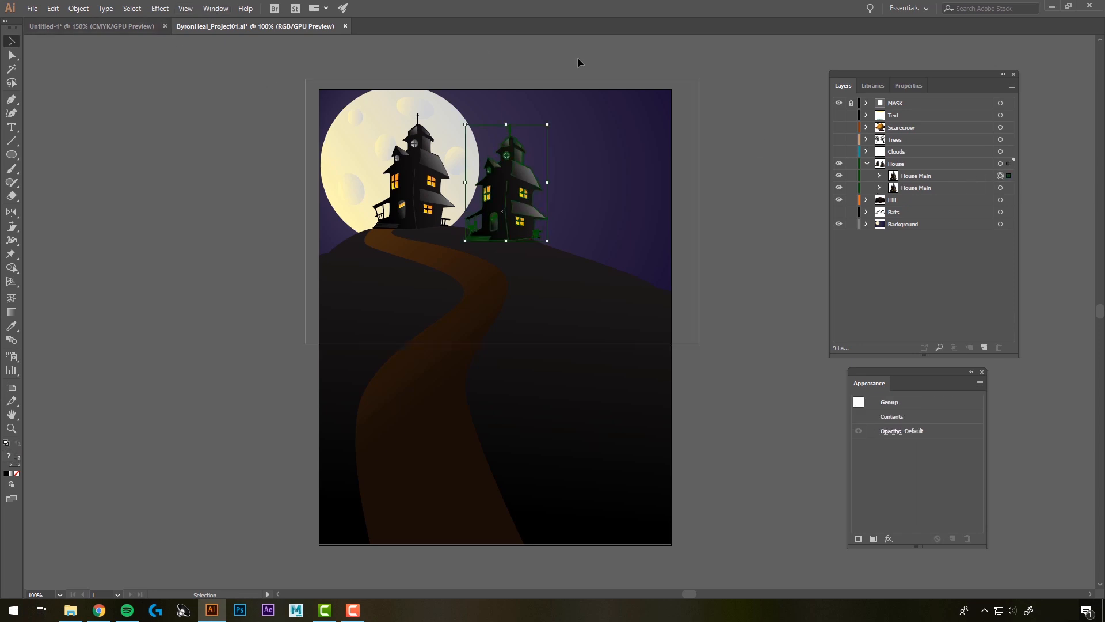
left_click(216, 9)
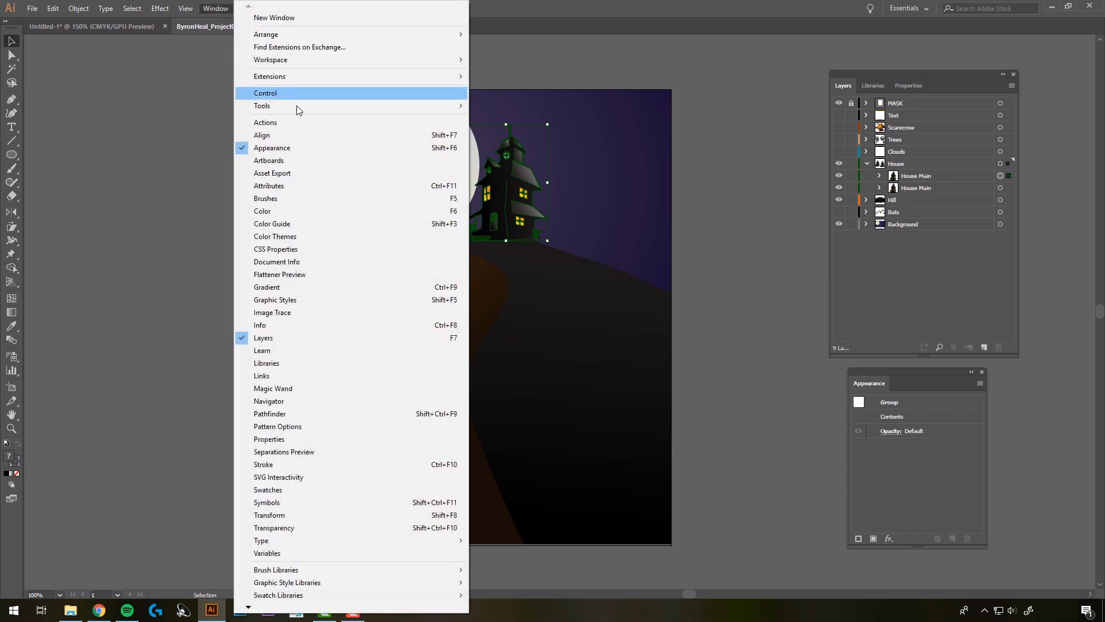
left_click(280, 414)
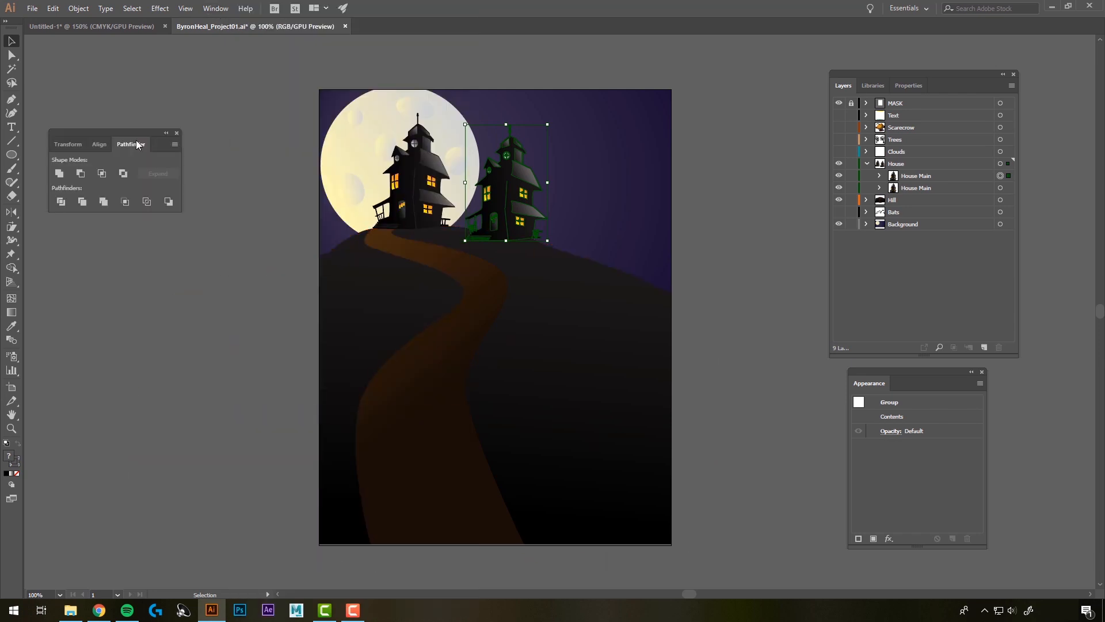
left_click_drag(84, 135, 118, 136)
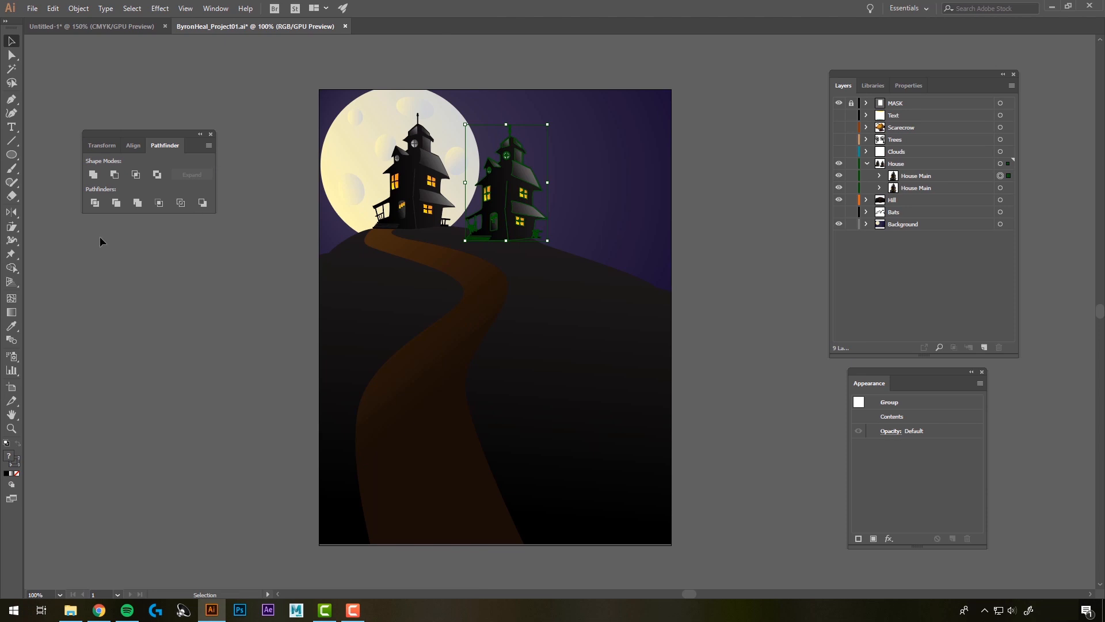
left_click(92, 174)
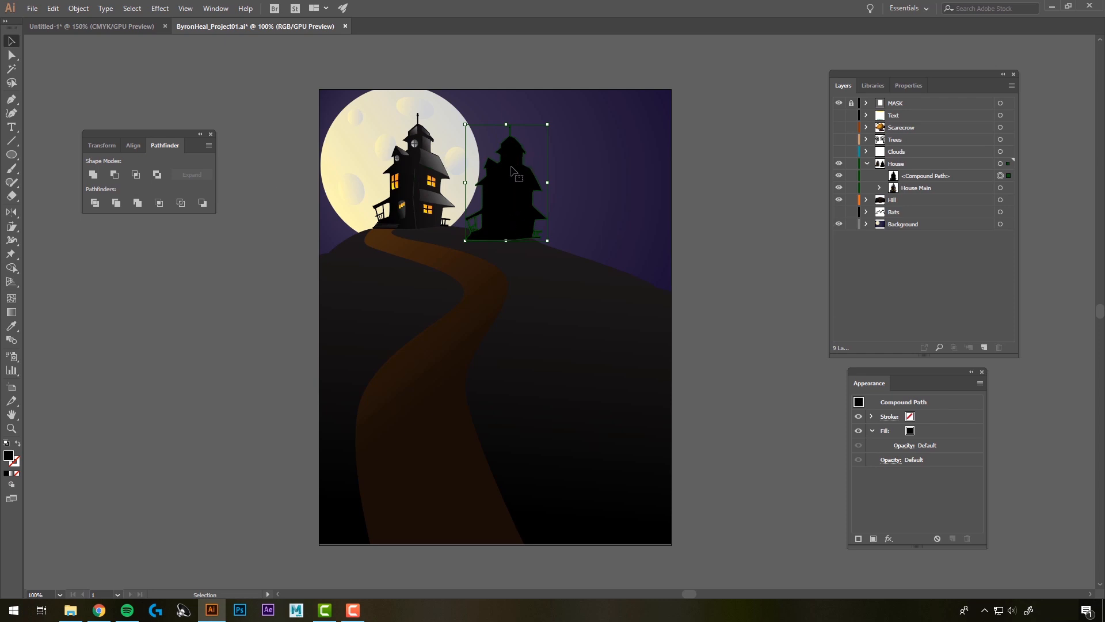
left_click(251, 271)
left_click(735, 156)
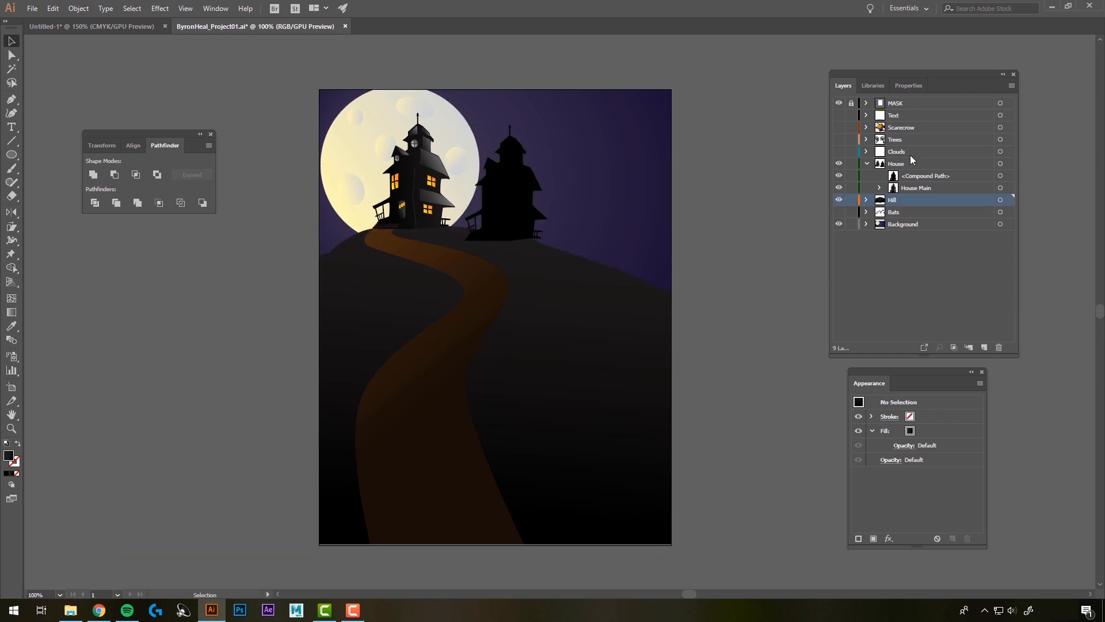
Step: Rename the united house compound path to House Shadow
left_click(937, 178)
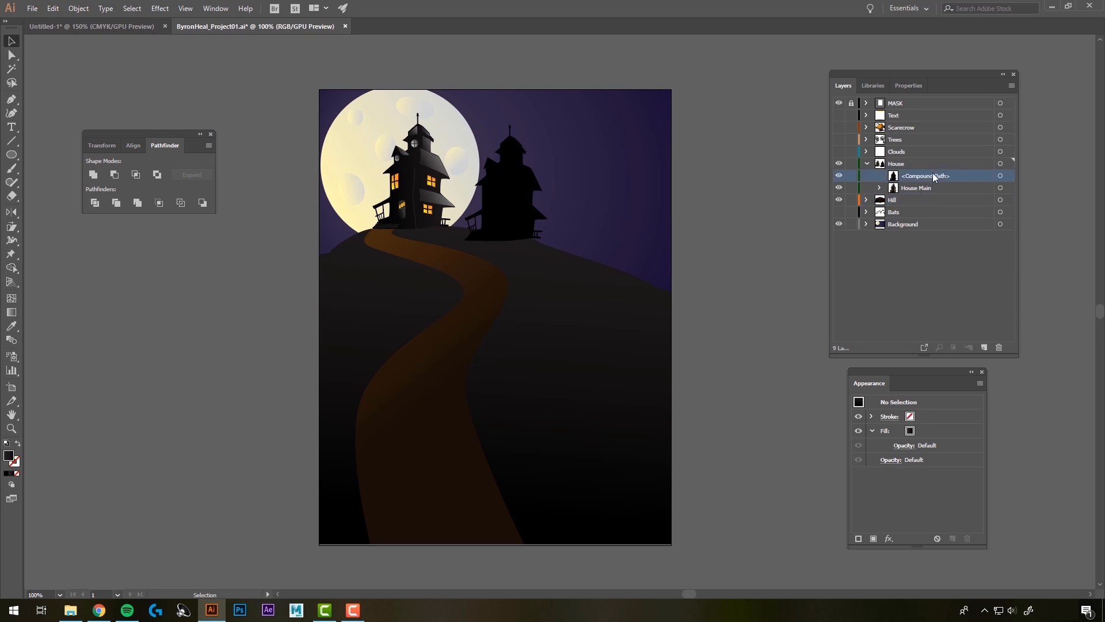
double_click(932, 176)
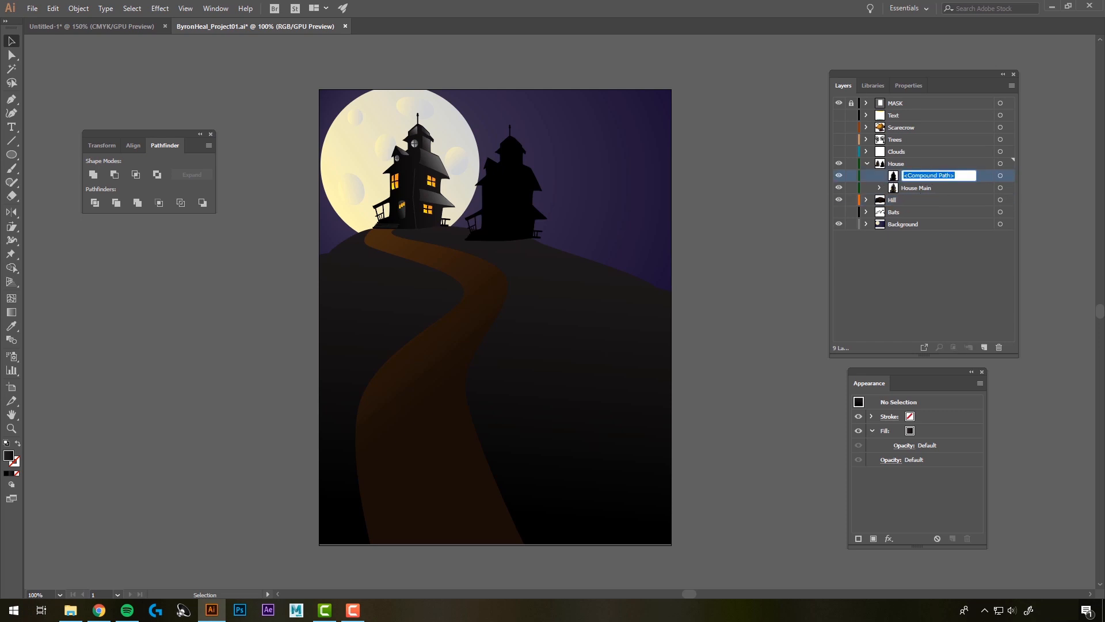
type("House Shadow")
key("Return")
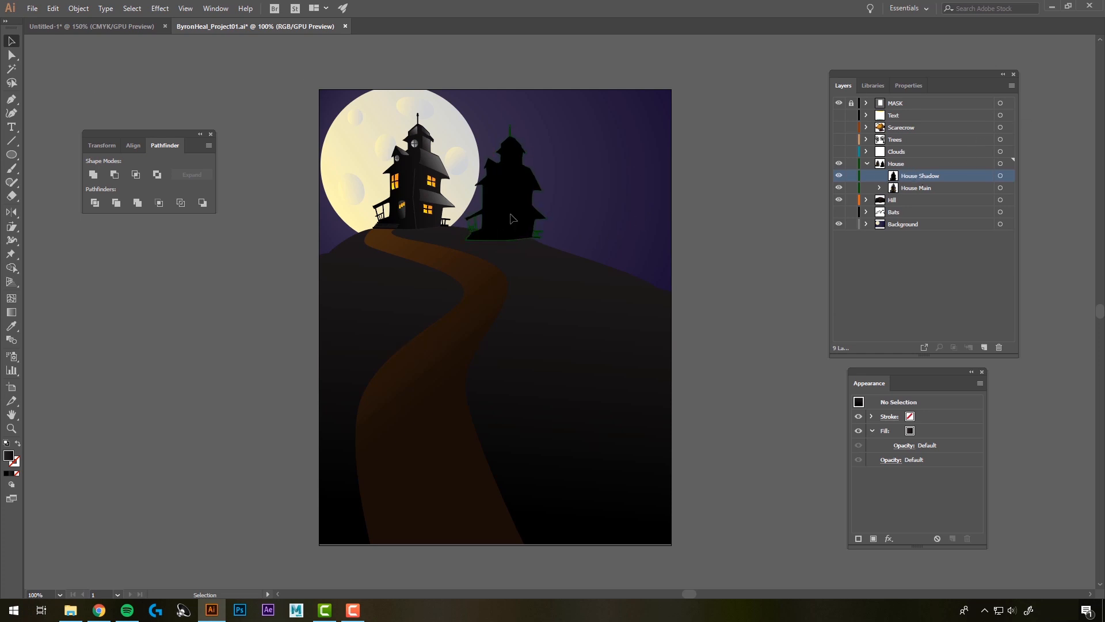
Step: Stack House Shadow beneath House Main and rotate and move the silhouette so it lies down the hill from the house's base
left_click_drag(521, 202, 478, 200)
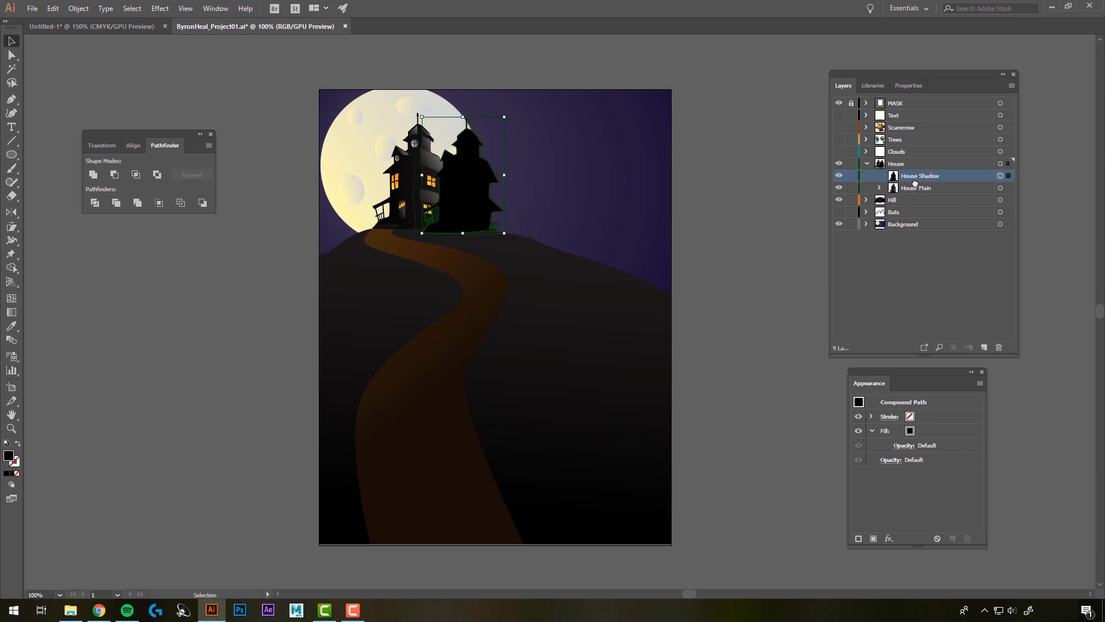
left_click_drag(915, 183, 916, 193)
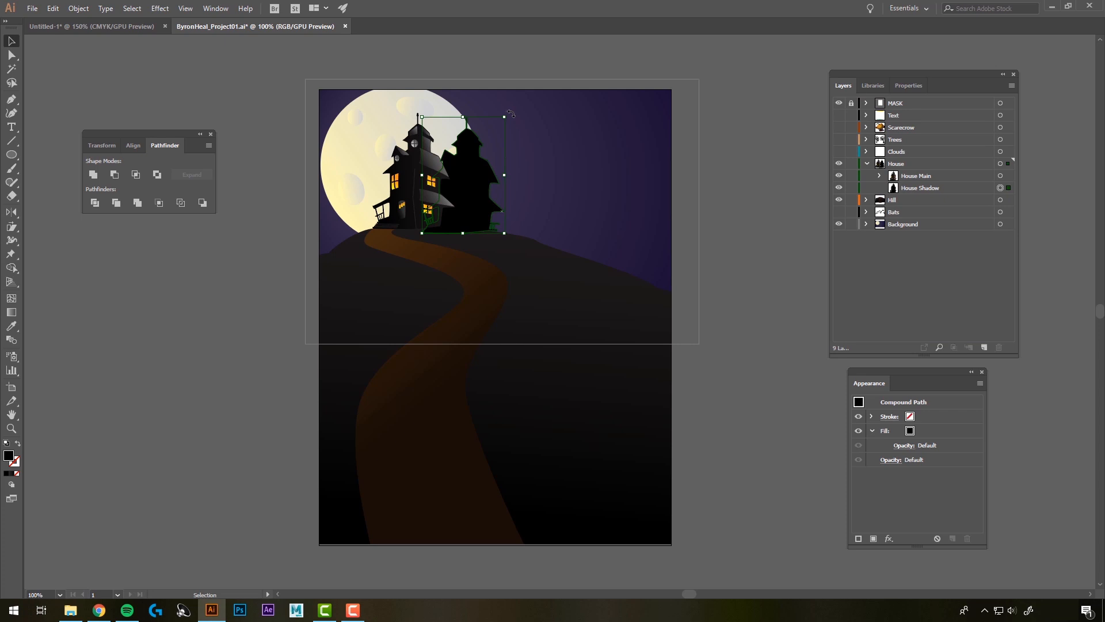
left_click_drag(510, 114, 491, 248)
left_click_drag(465, 172, 459, 257)
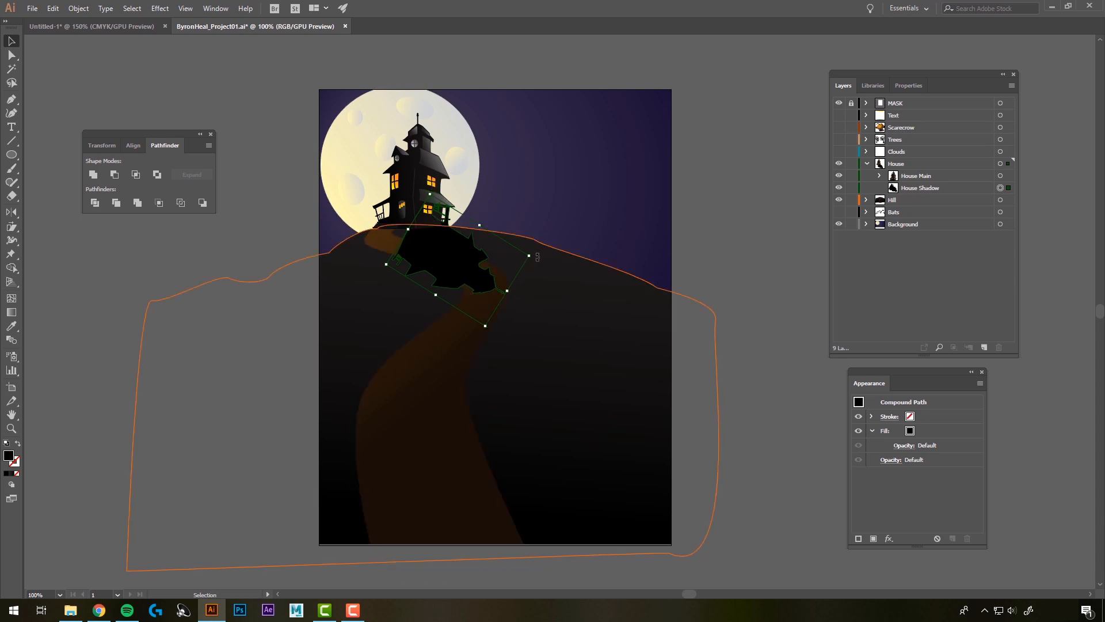
left_click_drag(538, 257, 515, 263)
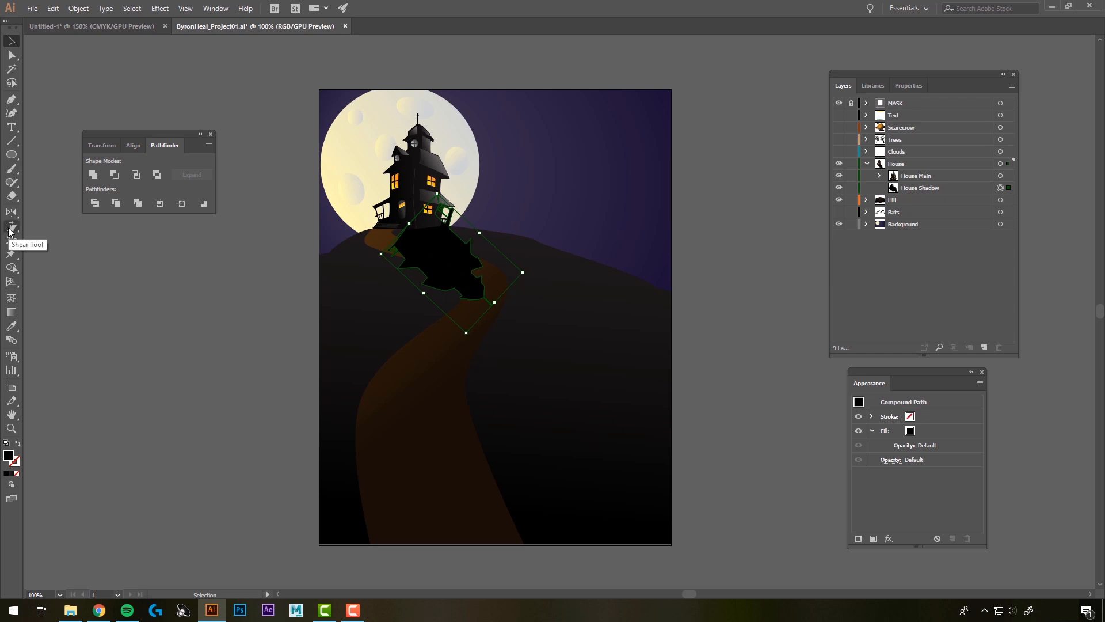
Step: Shear the house shadow about the base of the house so it slants down along the path
left_click(11, 228)
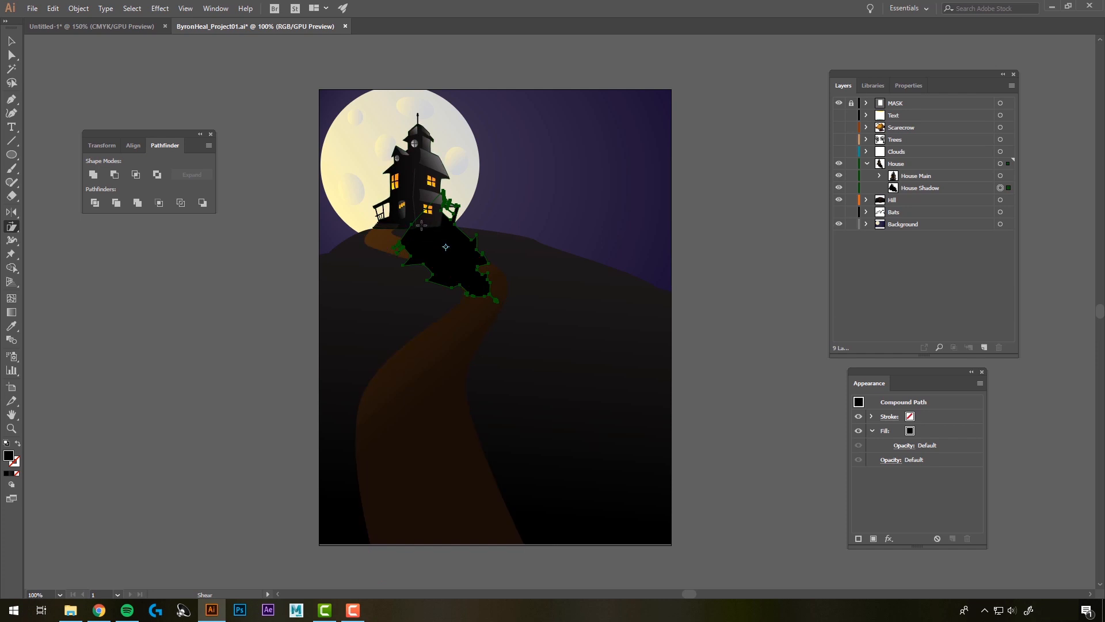
left_click(421, 225)
mouse_move(478, 282)
left_mouse_down()
mouse_move(532, 281)
mouse_move(451, 291)
mouse_move(480, 294)
mouse_move(473, 314)
mouse_move(477, 301)
left_mouse_up()
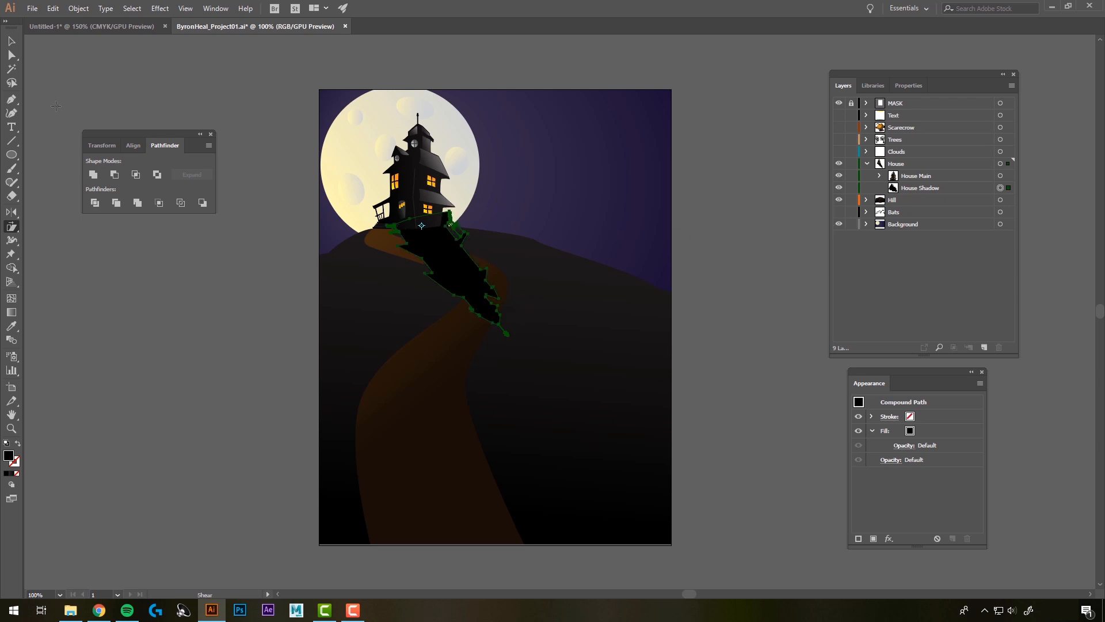
left_click(11, 41)
left_click(149, 81)
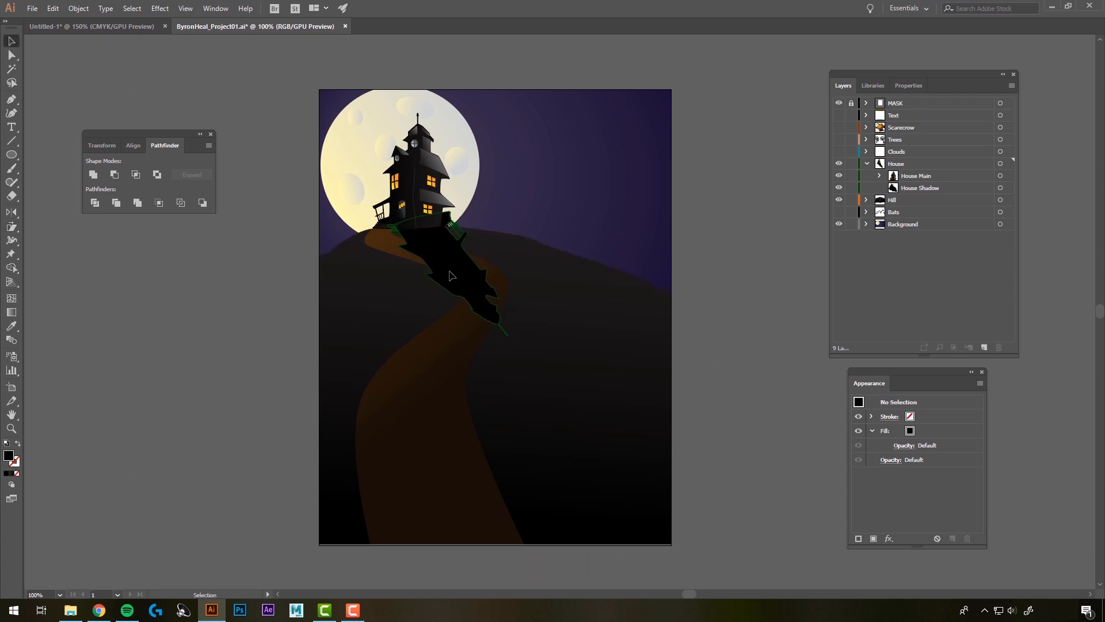
Step: Move the sheared shadow slightly left to meet the house's base and widen it a little
left_click_drag(459, 284, 449, 279)
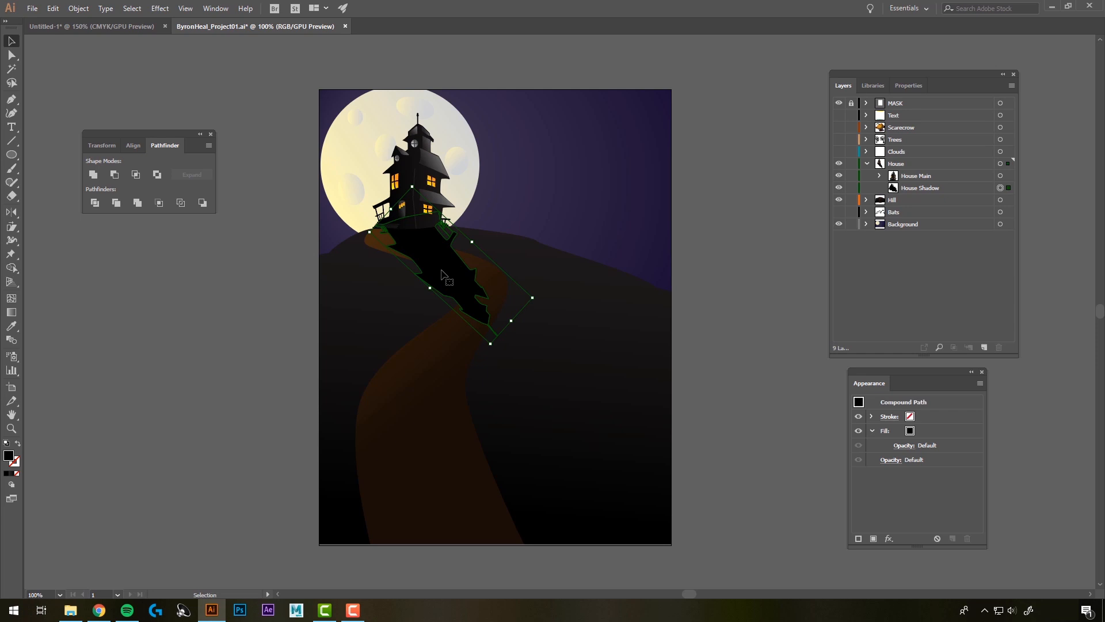
left_click(743, 266)
left_click(401, 242)
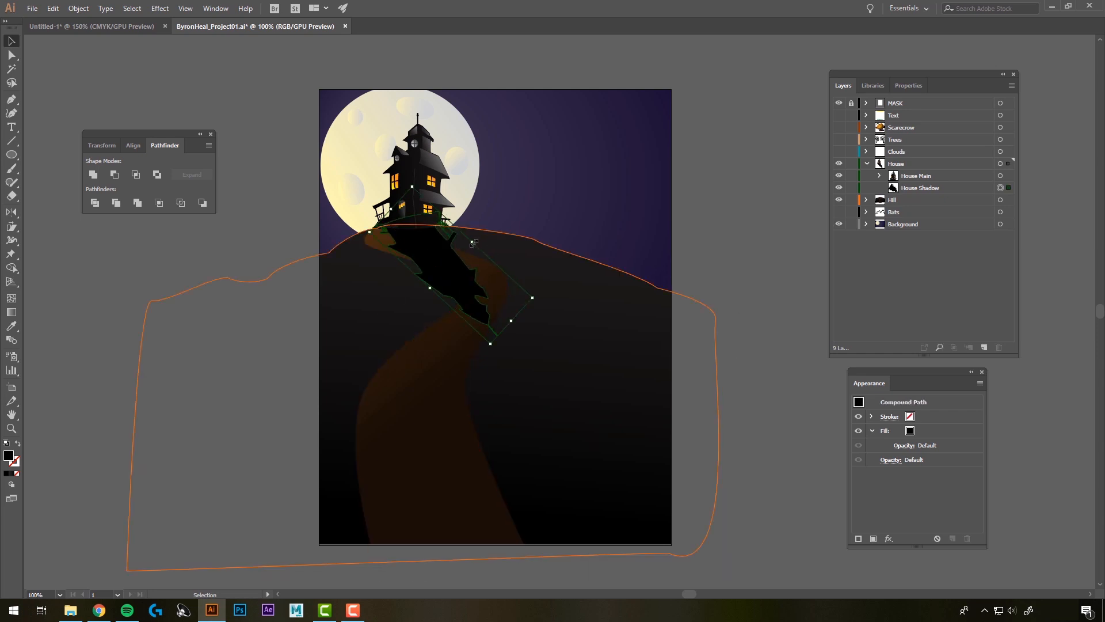
left_click_drag(473, 243, 483, 238)
left_click(717, 232)
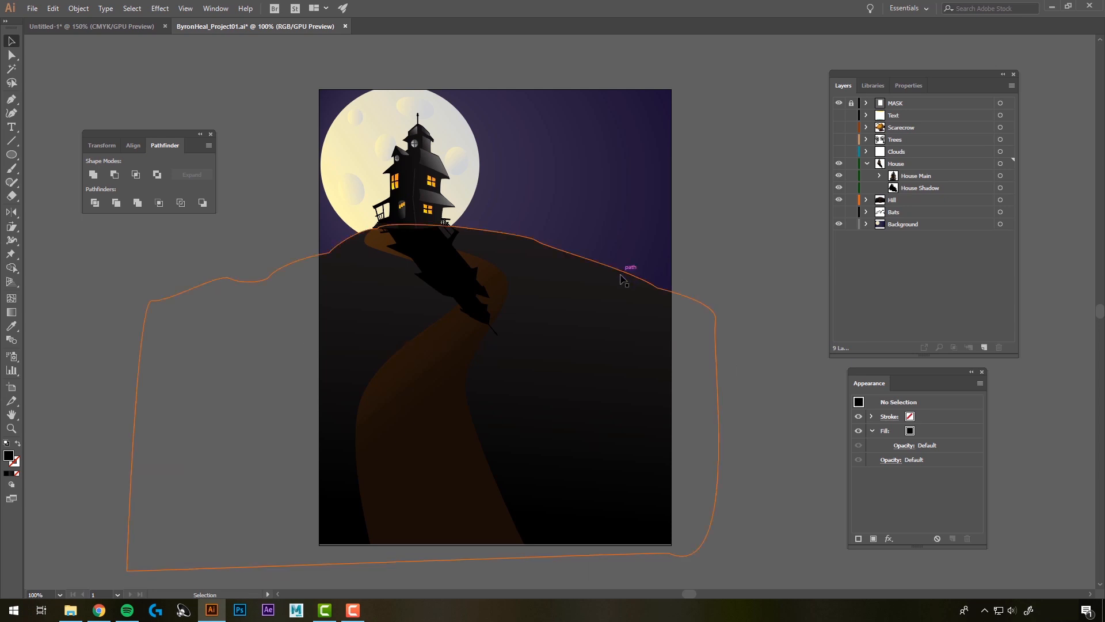
left_click(447, 275)
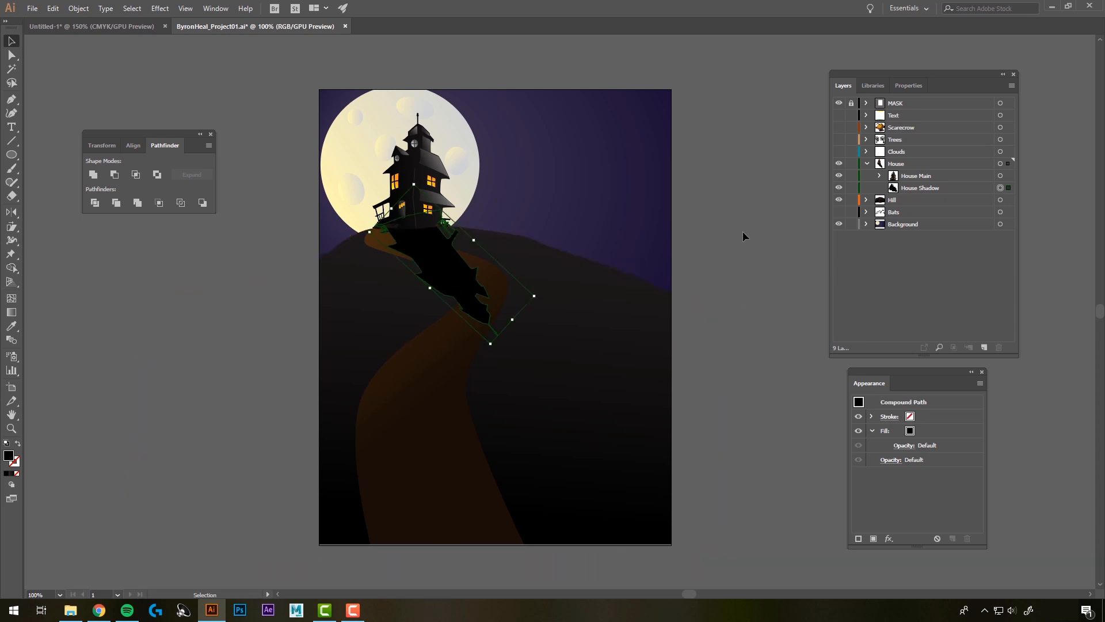
Step: Apply a Gaussian Blur with a 23.6-pixel radius to the house shadow
left_click(160, 10)
mouse_move(189, 201)
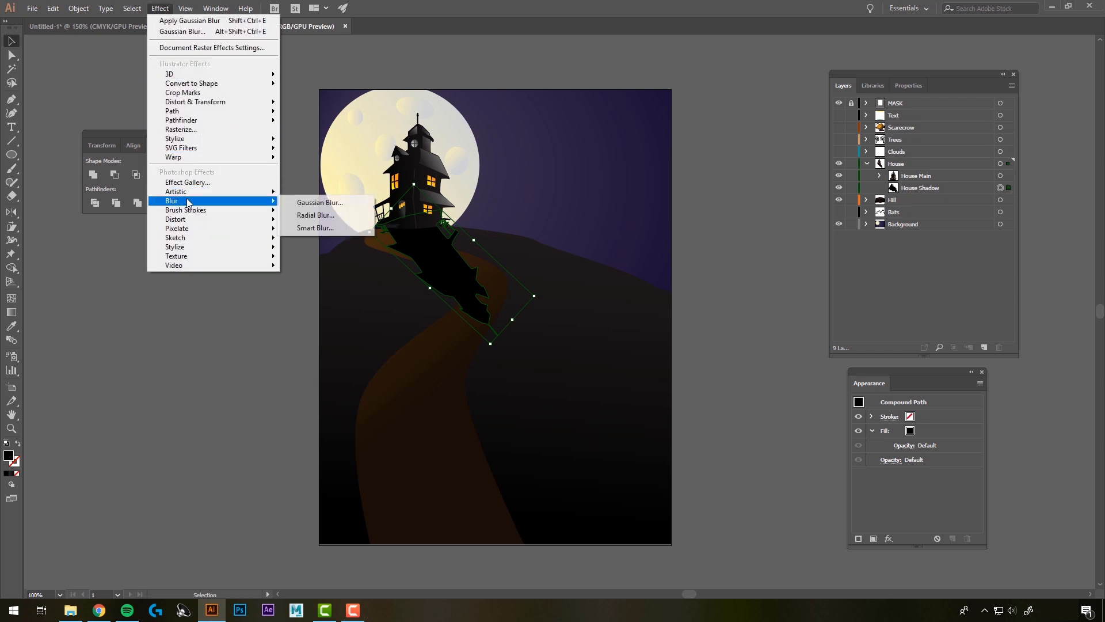
left_click(332, 204)
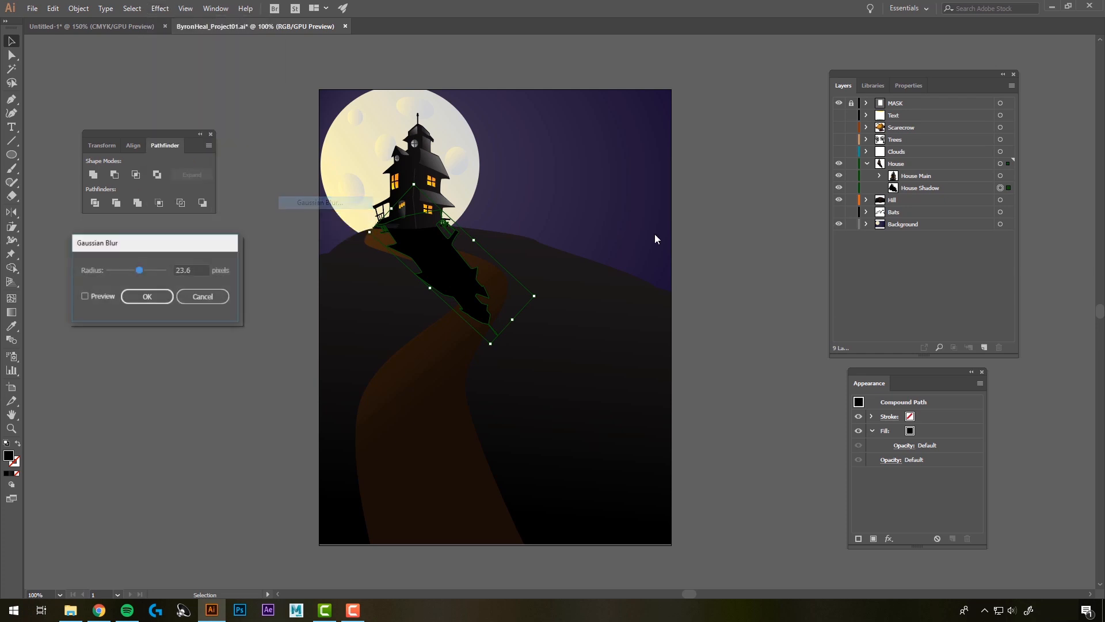
left_click(84, 297)
left_click_drag(140, 272, 140, 273)
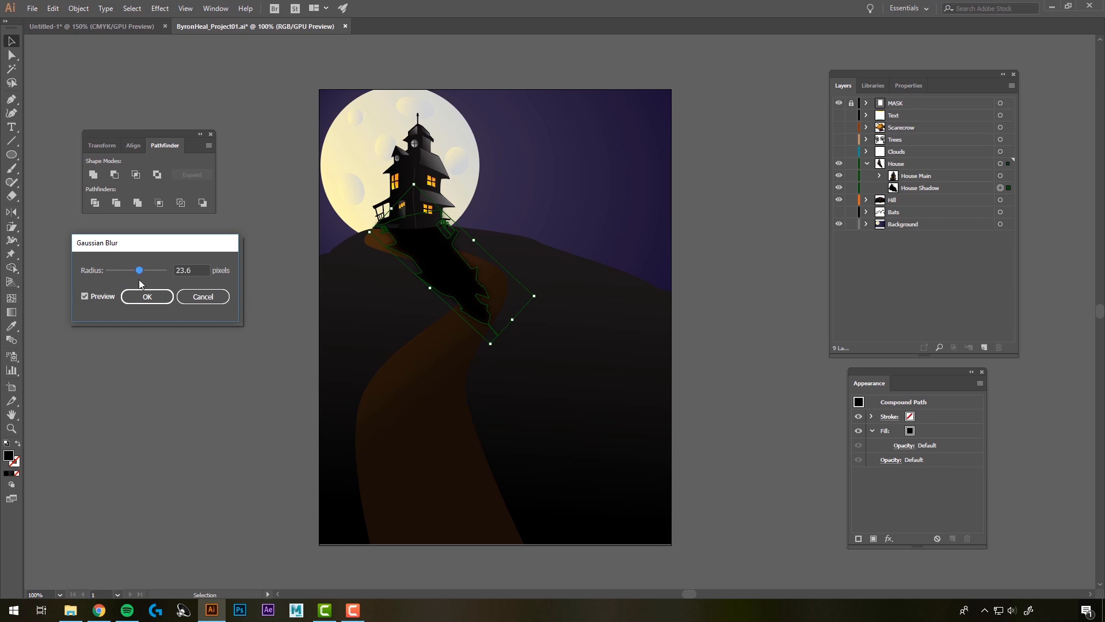
left_click(147, 296)
left_click(737, 245)
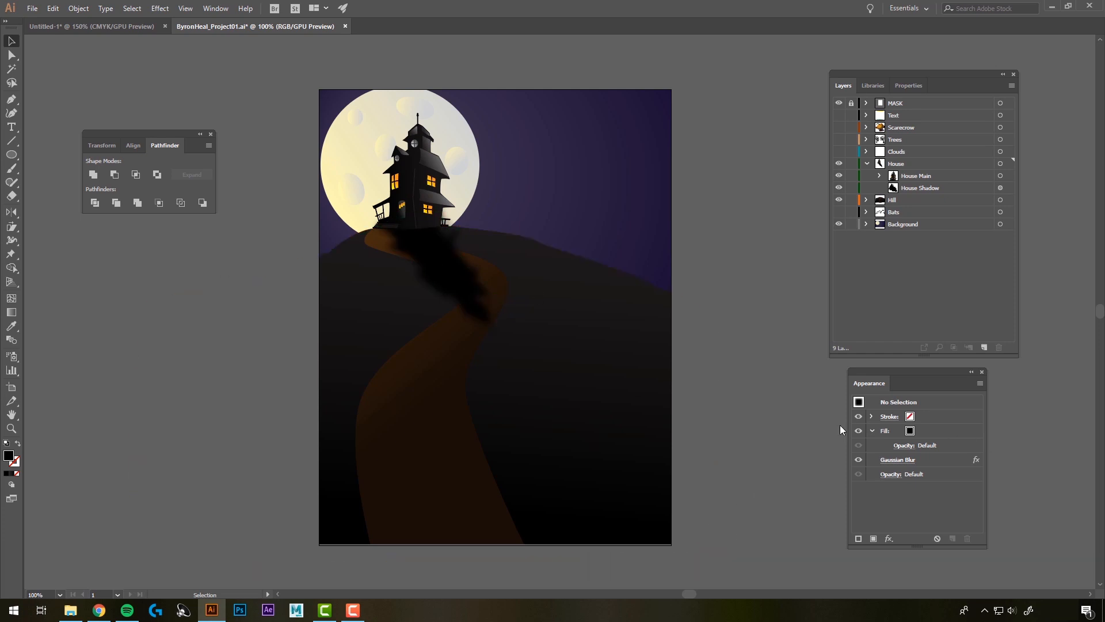
Step: Set the opacity of the house shadow's fill to 64%
left_click(457, 278)
left_click(908, 448)
left_click(900, 468)
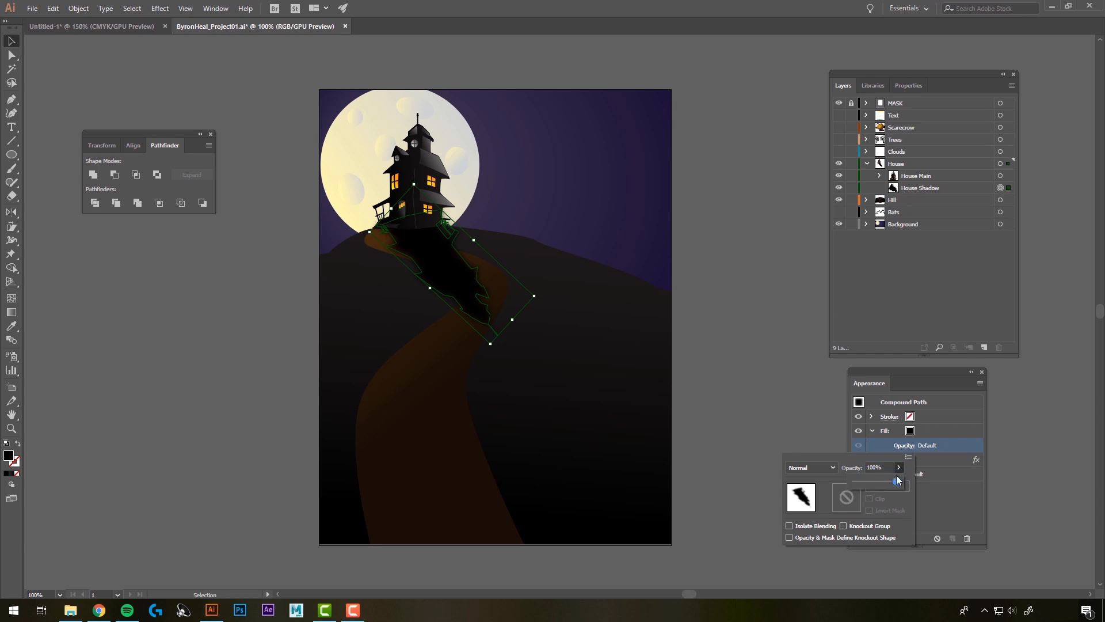
left_click_drag(889, 486, 885, 488)
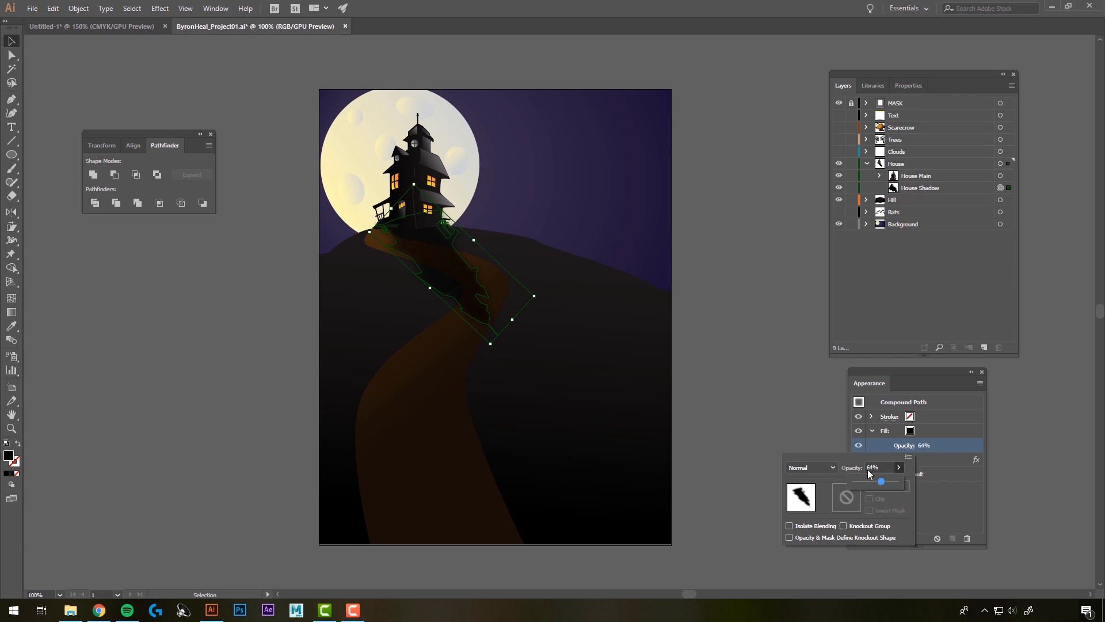
left_click(729, 256)
Step: Review the finished pool ball shadow in the Untitled-1 document and return to the Scarecrow cover document
key("ctrl+Tab")
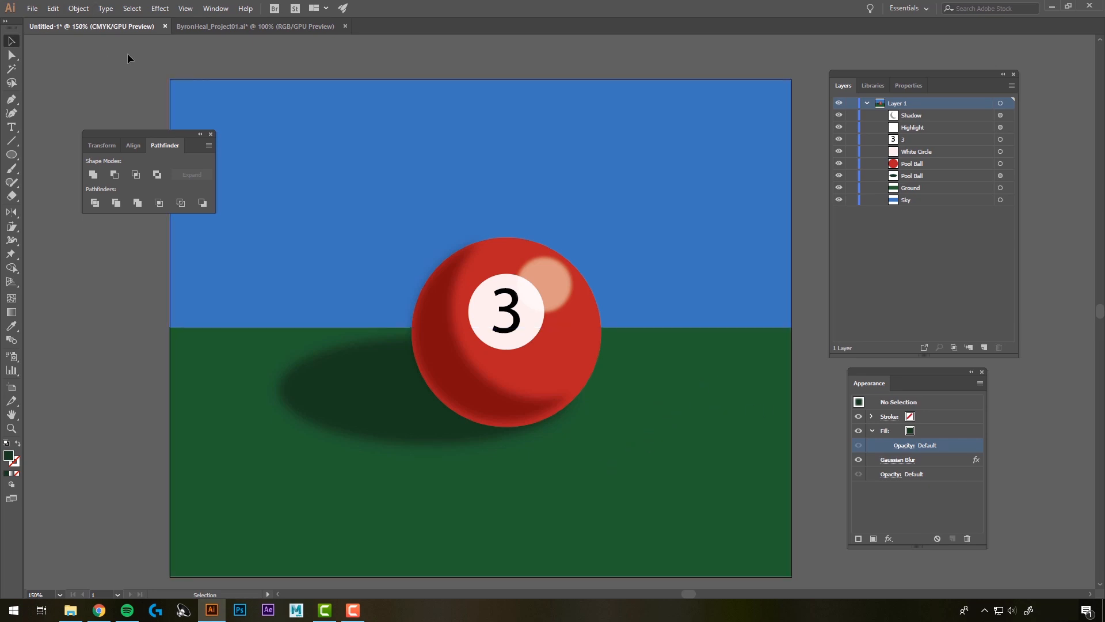
left_click(230, 26)
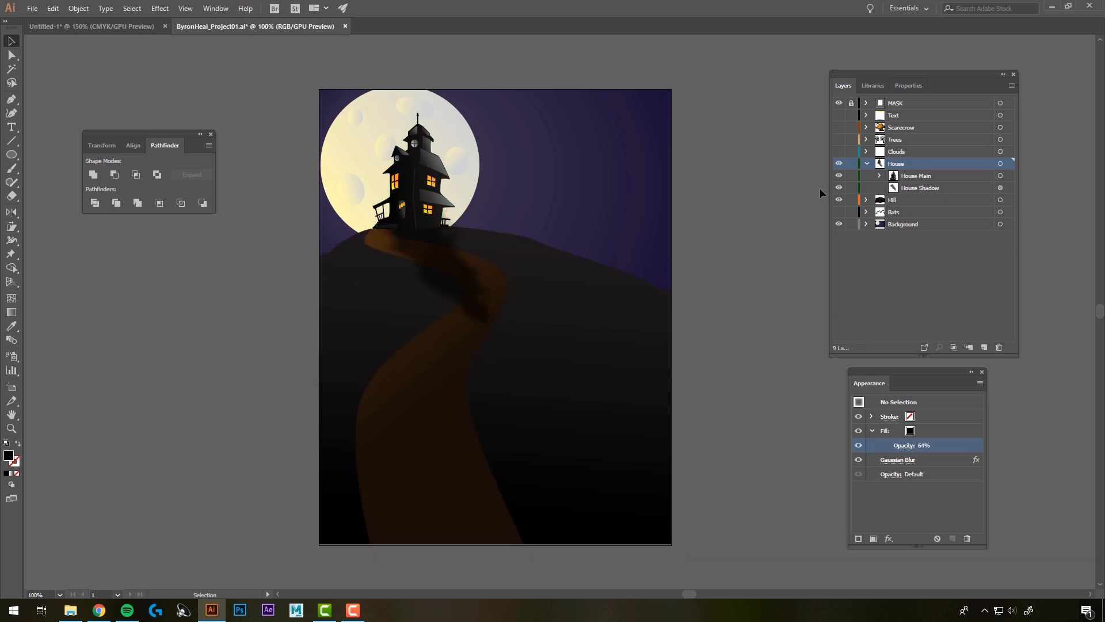
Step: Show the Trees layer and duplicate its Tree01 group, moving the copy to the right of the original tree
left_click(839, 139)
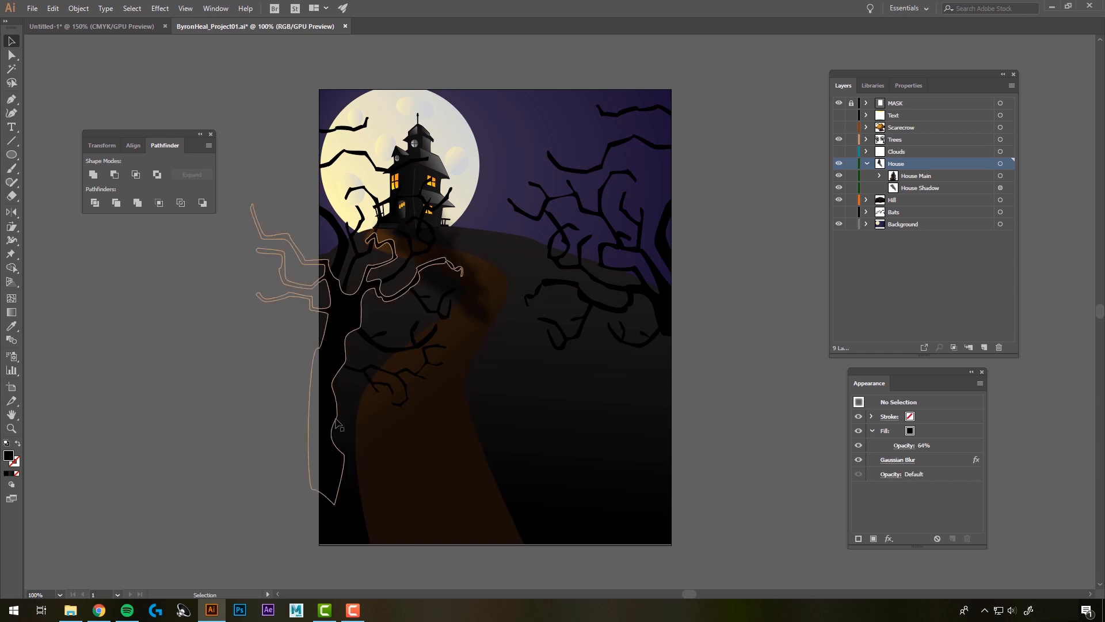
left_click(866, 140)
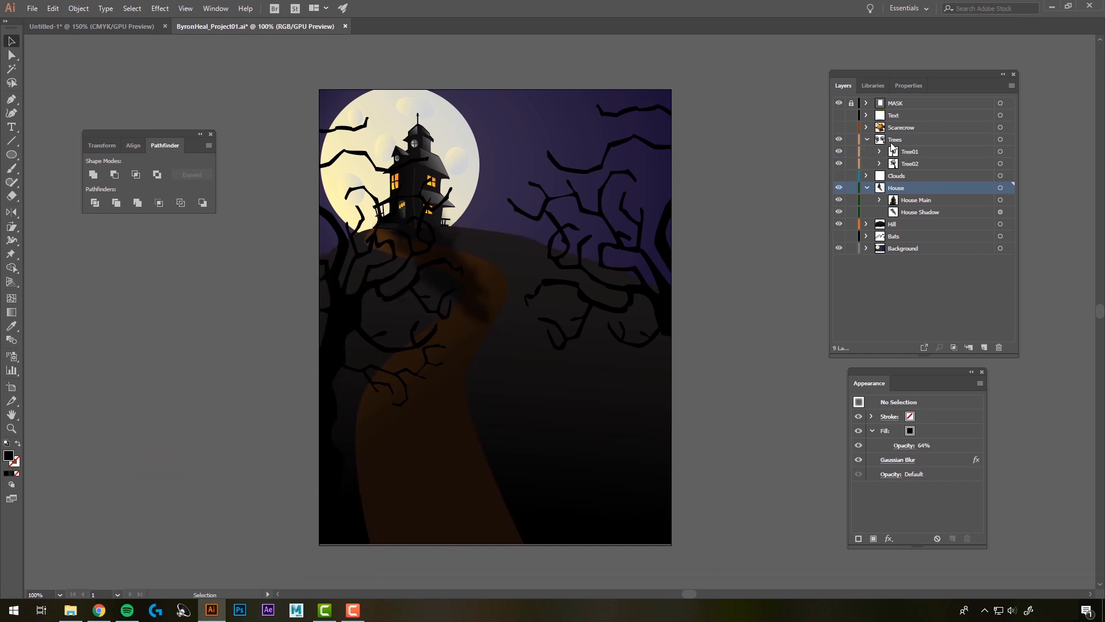
left_click(930, 152)
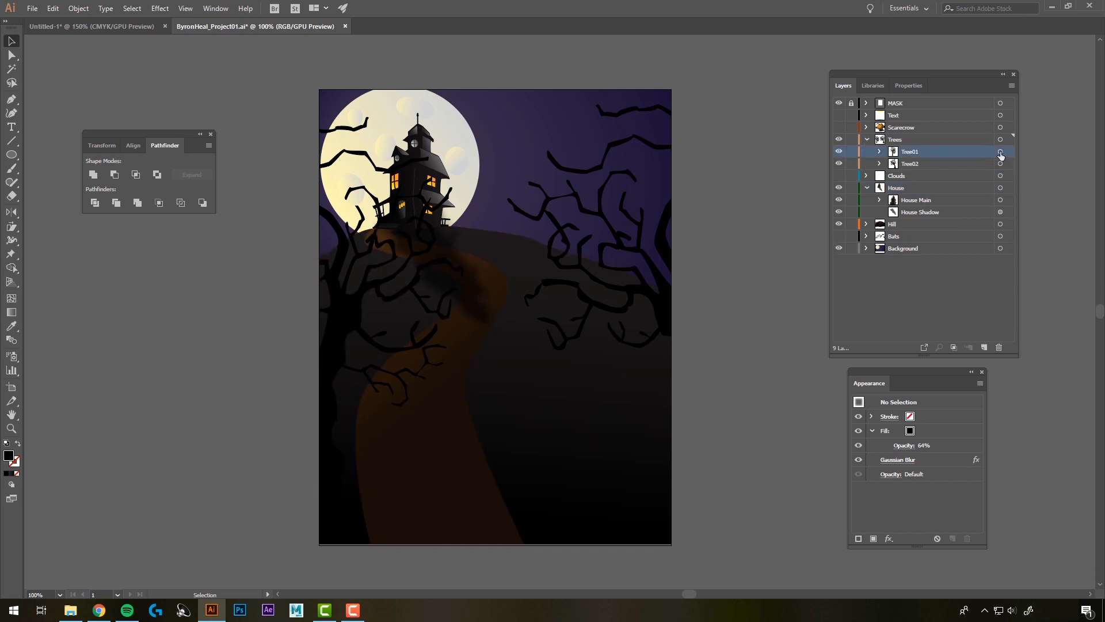
left_click(1000, 153)
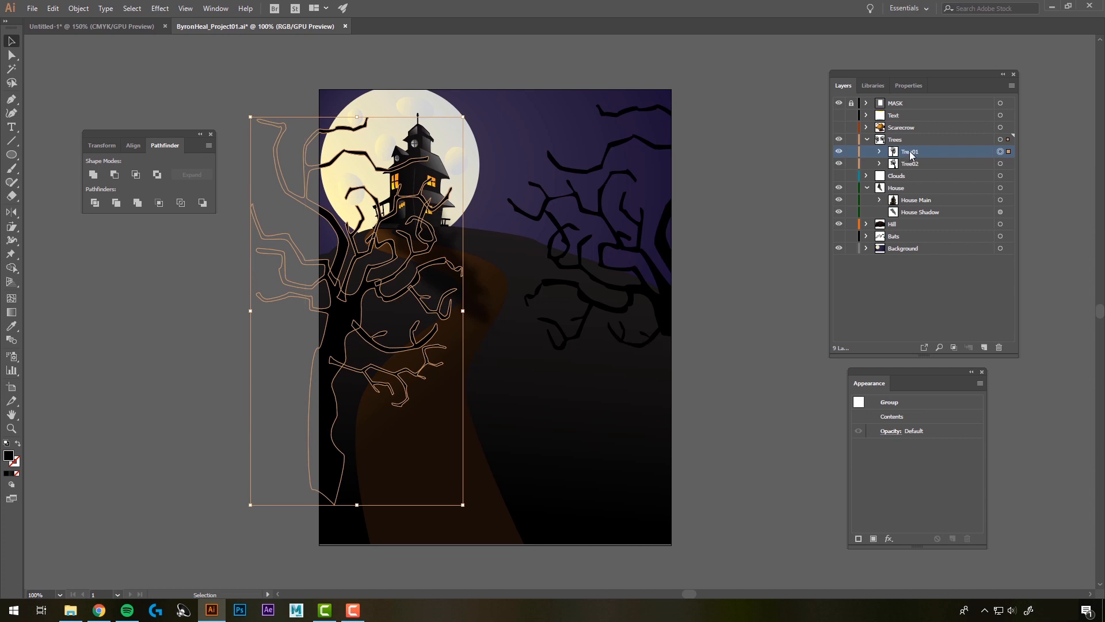
left_click_drag(911, 156, 986, 347)
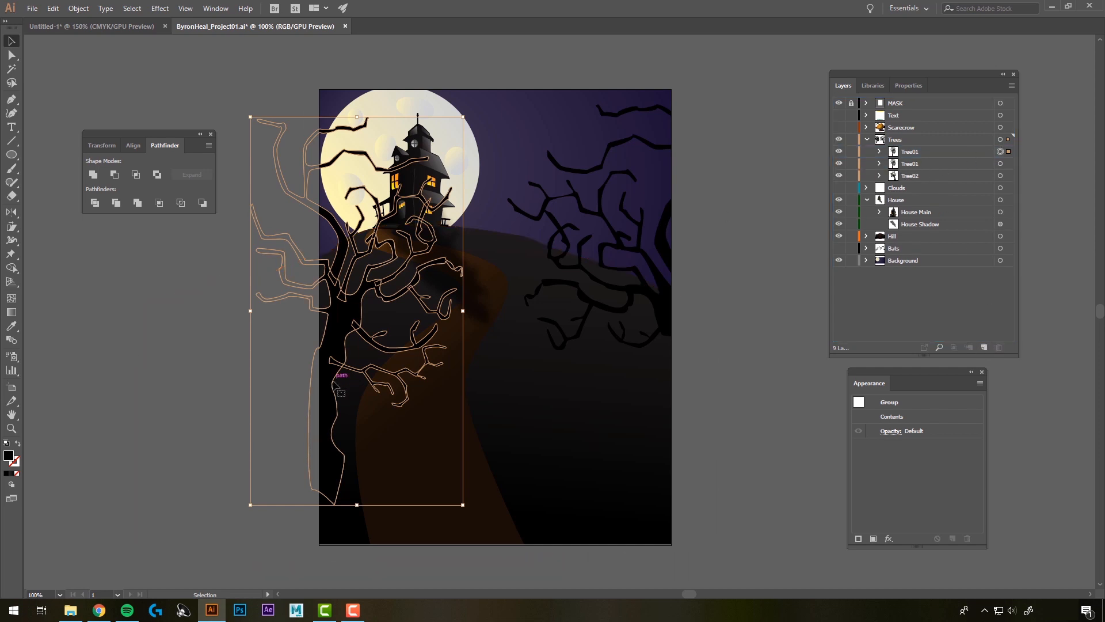
left_click_drag(335, 385, 525, 396)
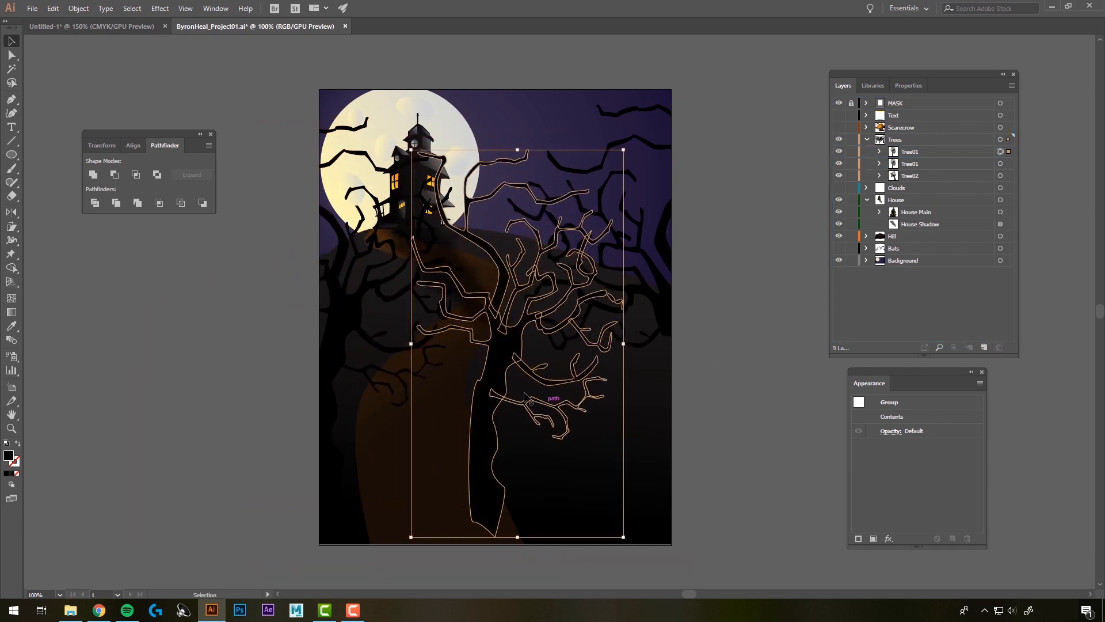
Step: Unite the copied tree's shapes with Pathfinder and rotate the silhouette to lie along the ground from the original trunk's base
left_click(92, 179)
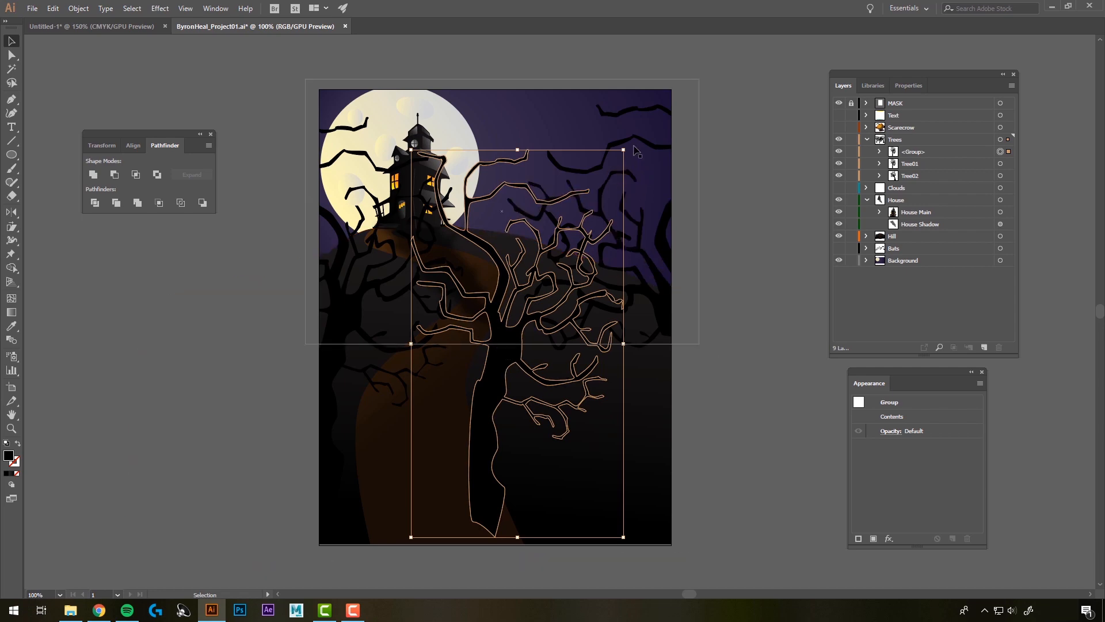
left_click_drag(629, 143, 705, 483)
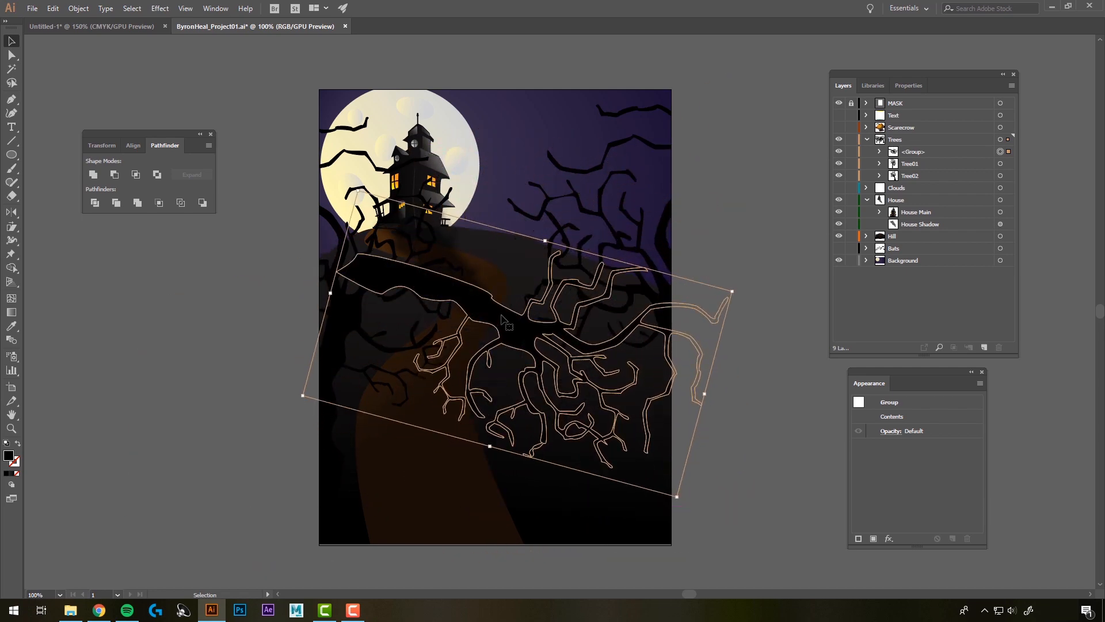
left_click_drag(521, 337, 492, 546)
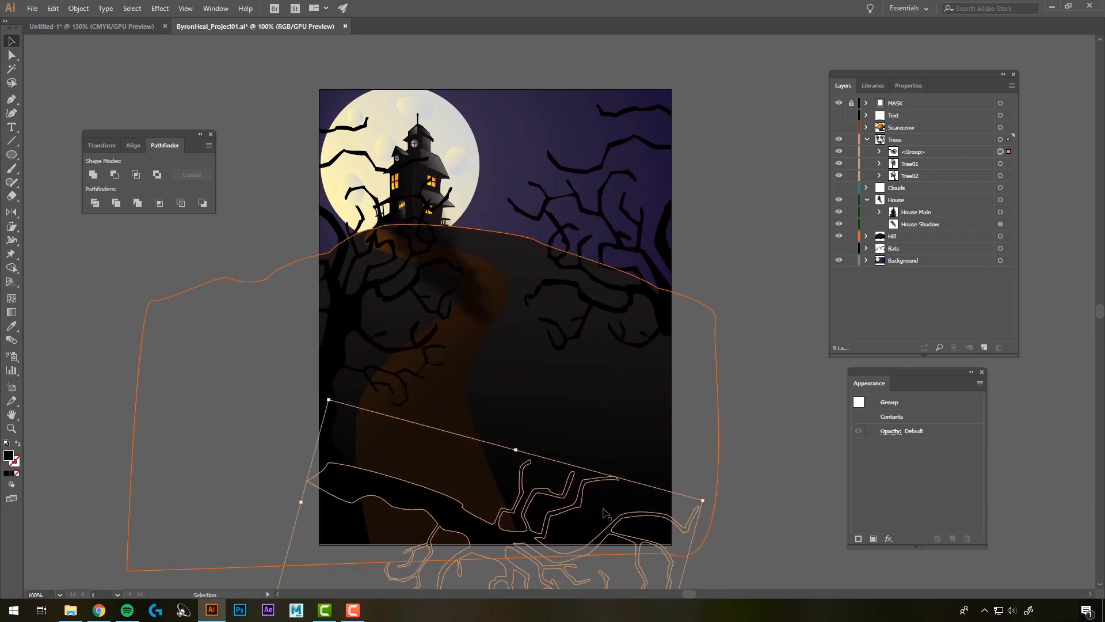
left_click_drag(711, 495, 703, 572)
left_click_drag(415, 460, 354, 488)
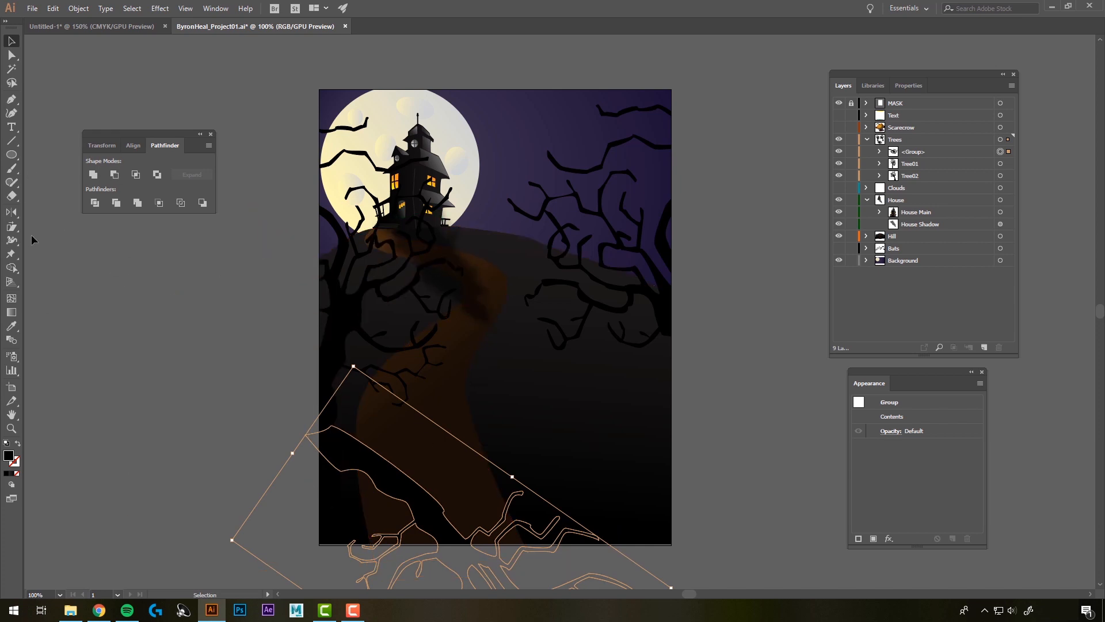
Step: Shear the tree silhouette about its trunk base so it slants across the ground like a cast shadow
left_click(11, 228)
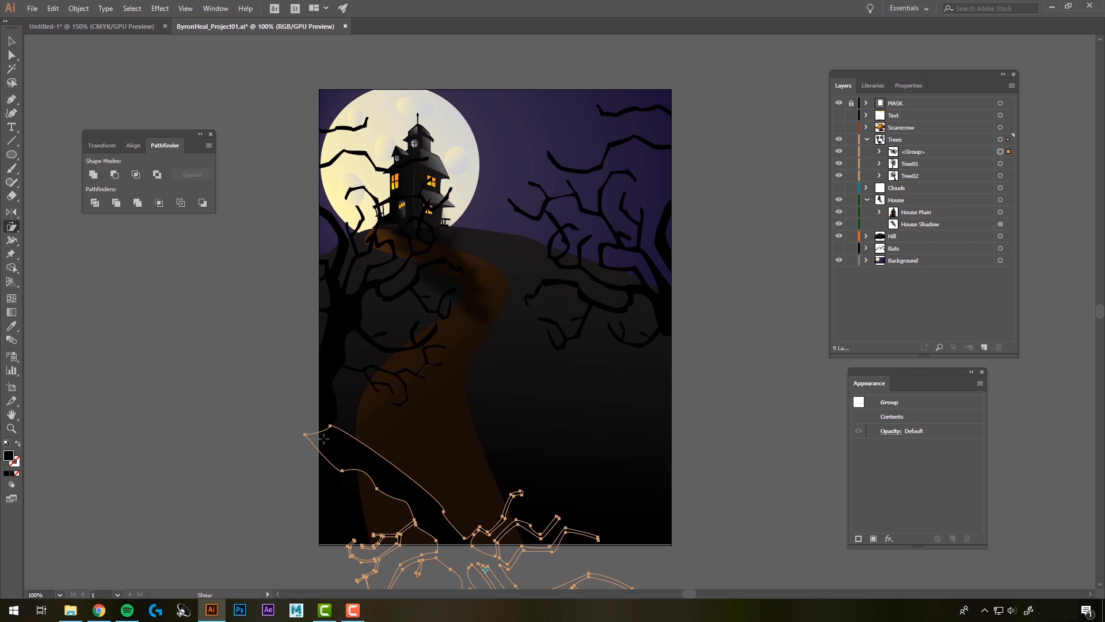
left_click_drag(493, 571, 525, 567)
left_click_drag(564, 462, 571, 287)
left_click_drag(508, 354, 478, 344)
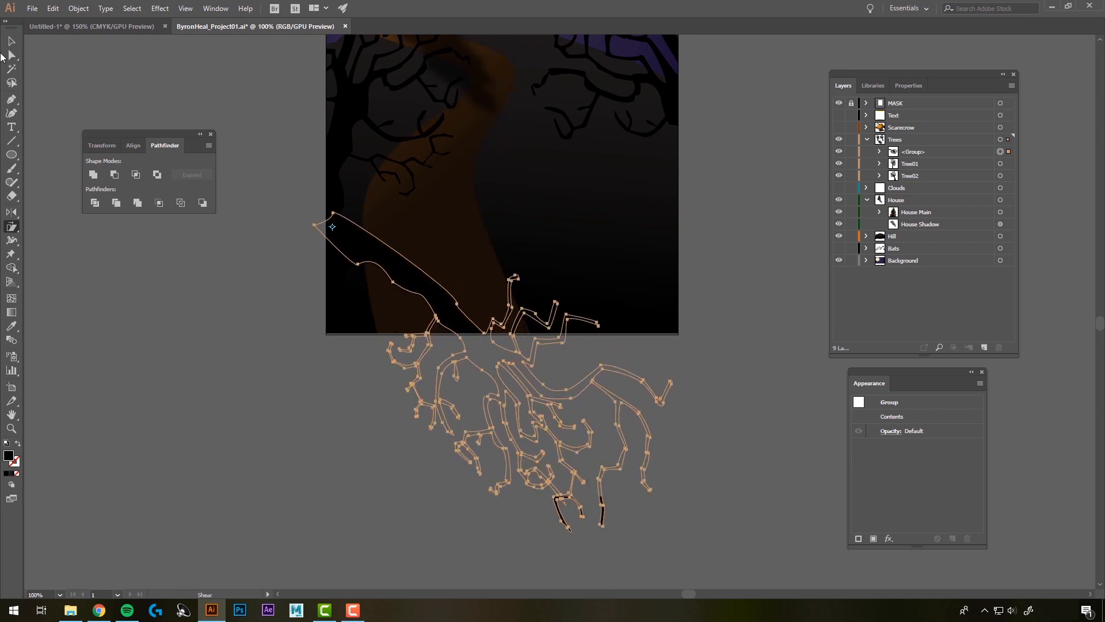
left_click(11, 40)
left_click(587, 473)
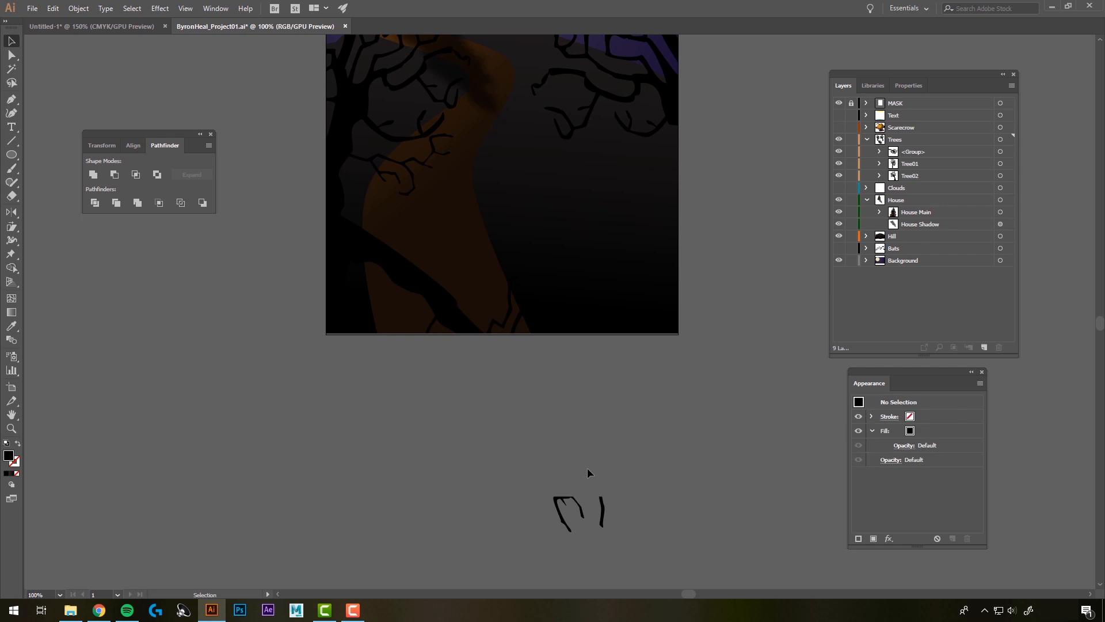
left_click(838, 102)
left_click(838, 102)
left_click_drag(735, 169, 743, 349)
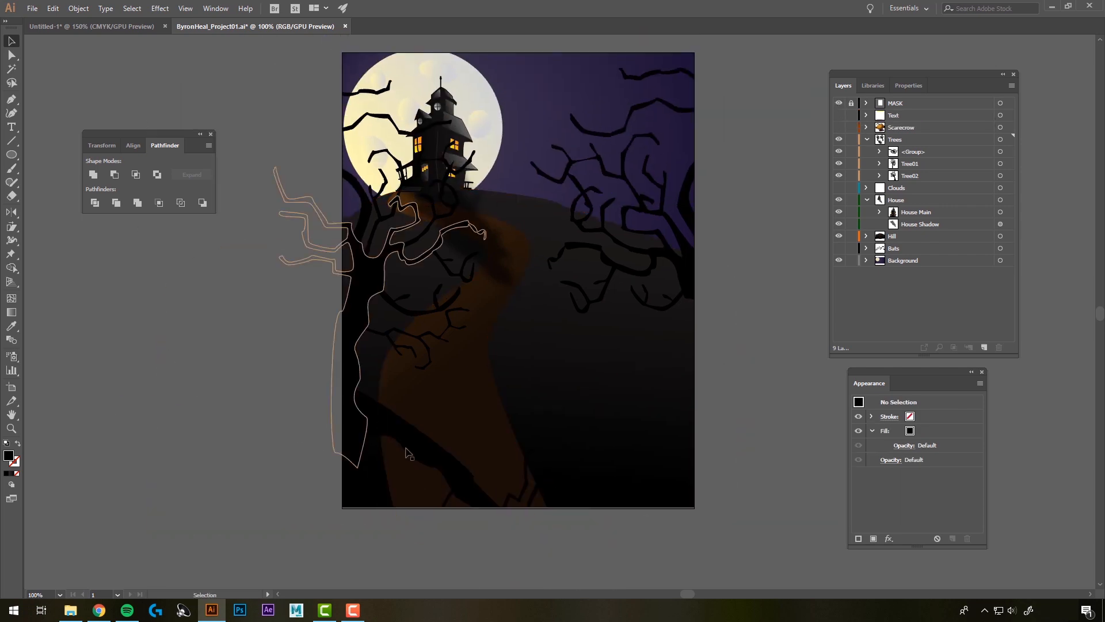
Step: Apply a Gaussian Blur with a 30-pixel radius to the slanted tree silhouette on the ground
left_click(383, 425)
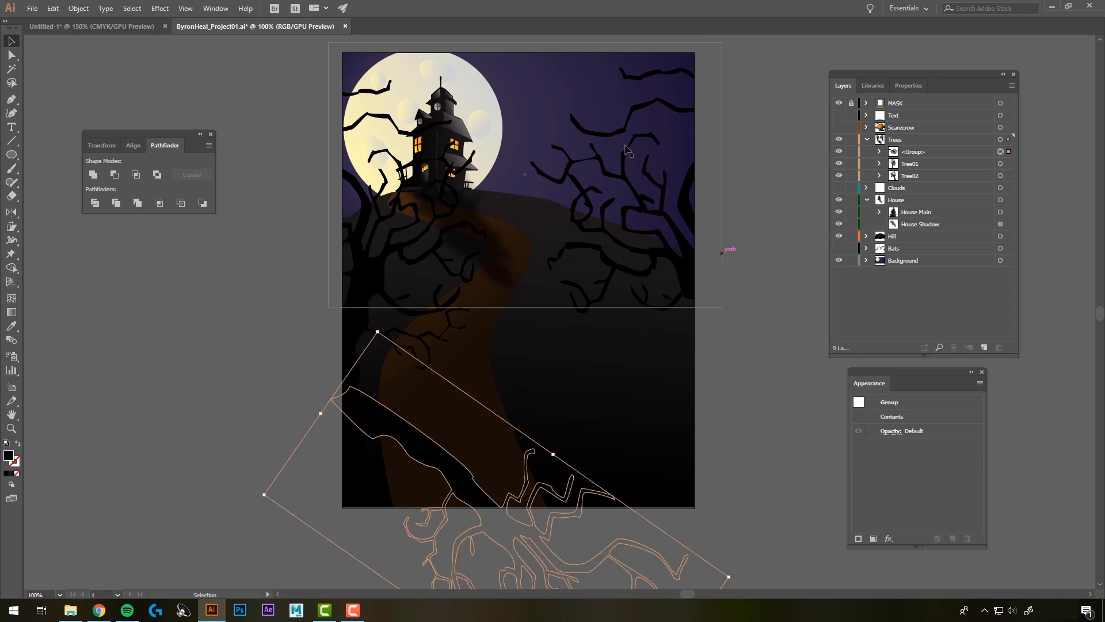
left_click(161, 9)
mouse_move(197, 205)
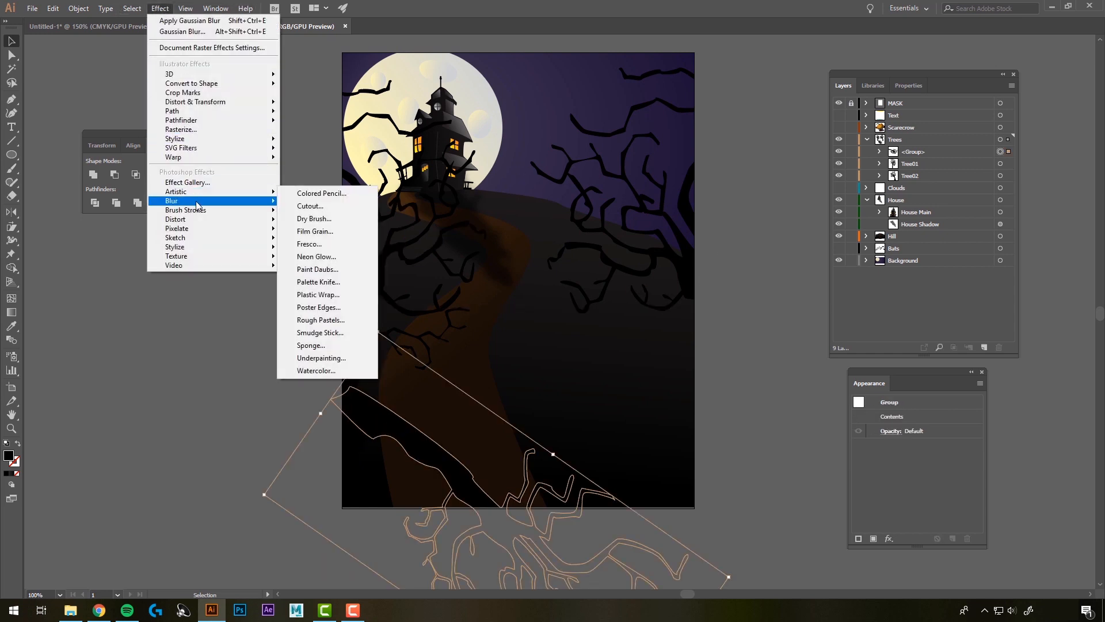
left_click(315, 200)
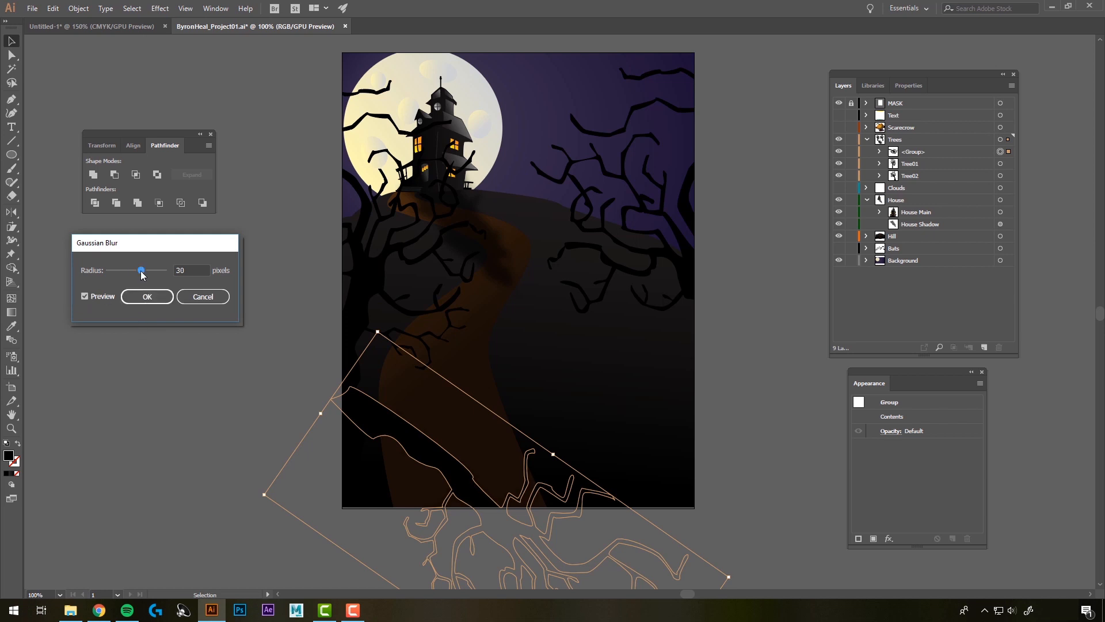
left_click(145, 296)
left_click(774, 283)
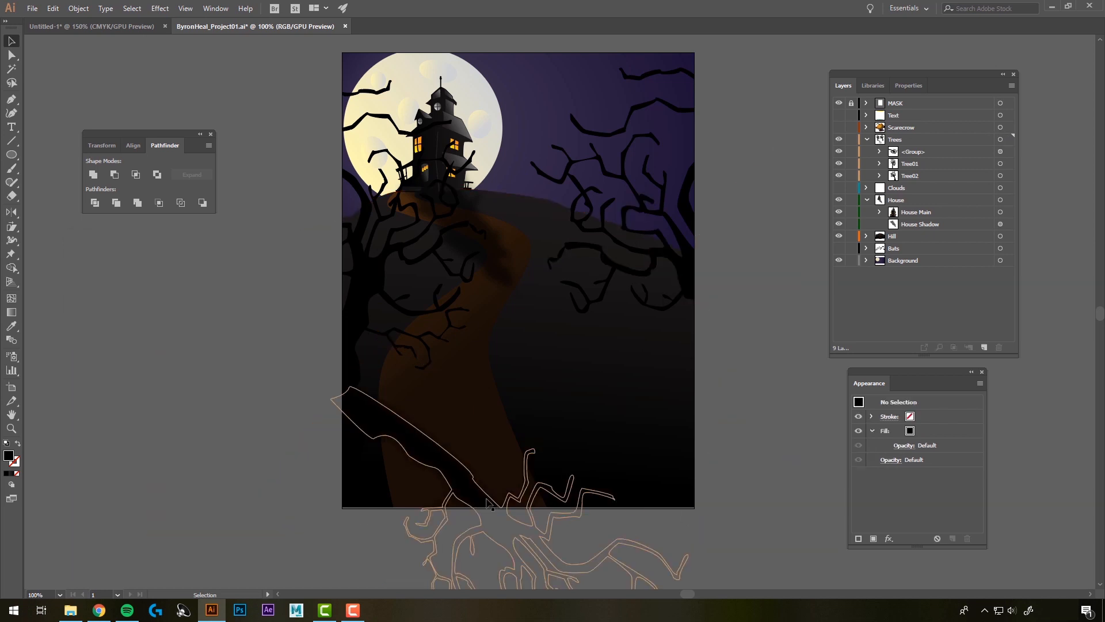
Step: Set the opacity of the blurred tree shadow group to 81%
left_click(464, 483)
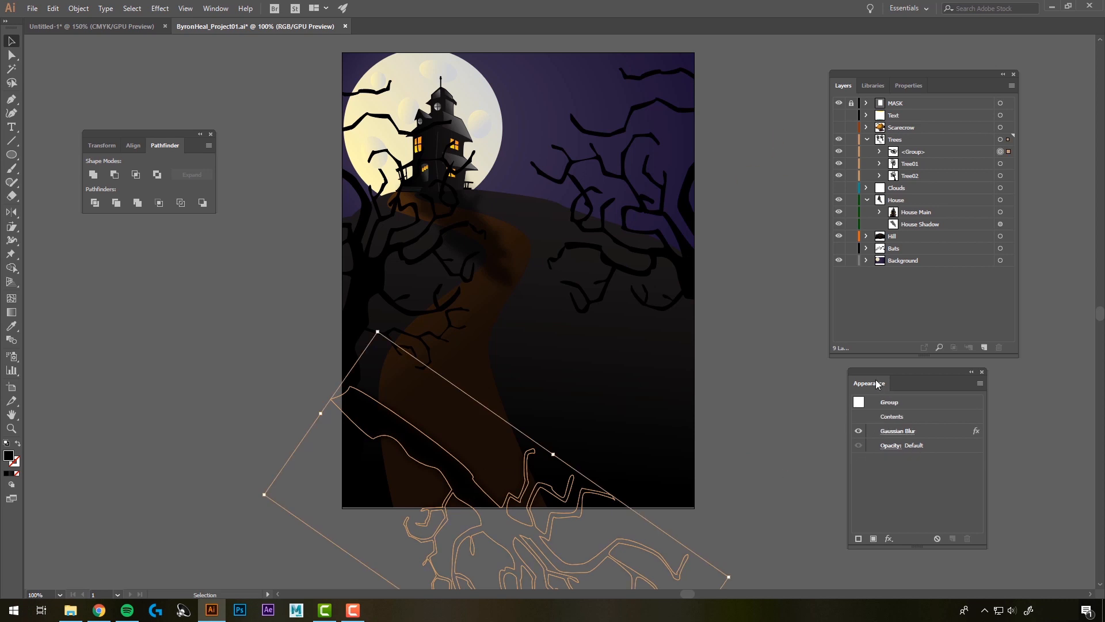
left_click(891, 446)
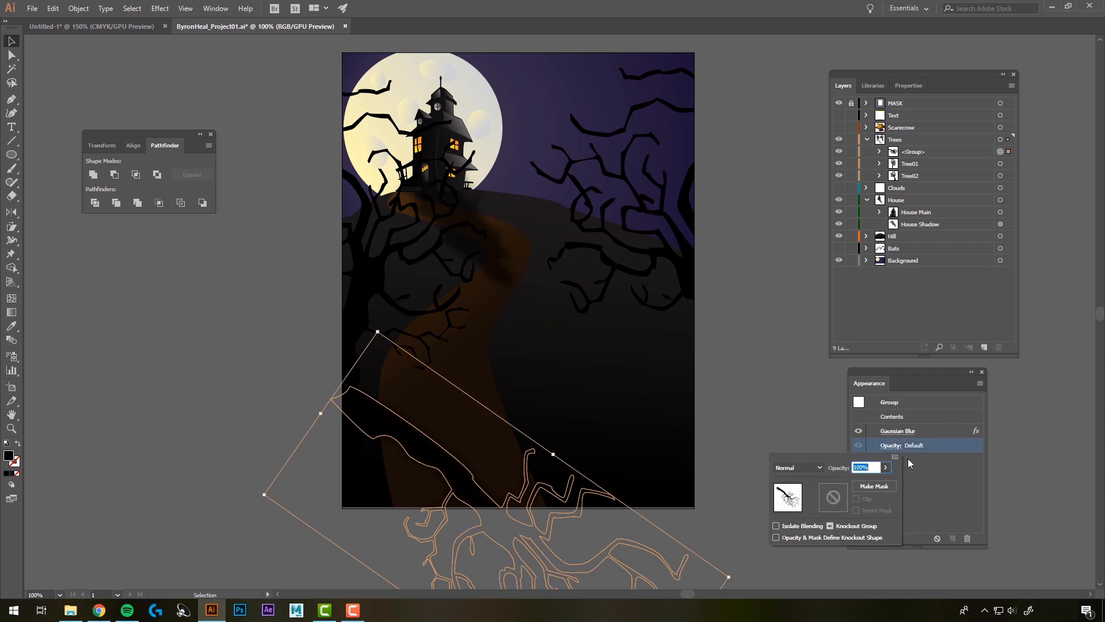
left_click(886, 468)
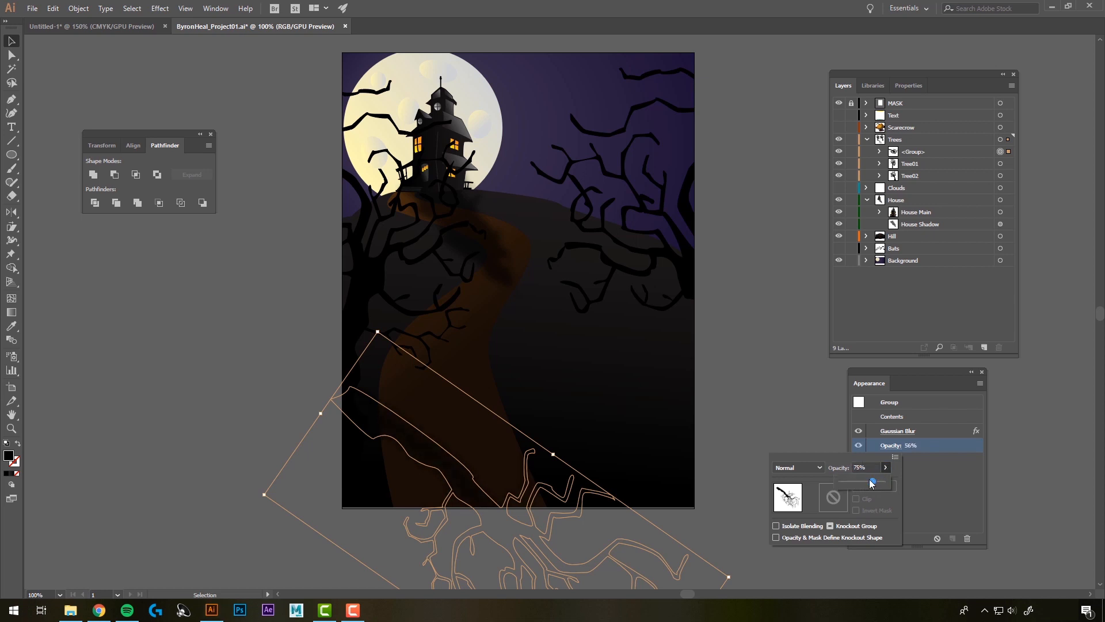
left_click_drag(872, 481, 875, 480)
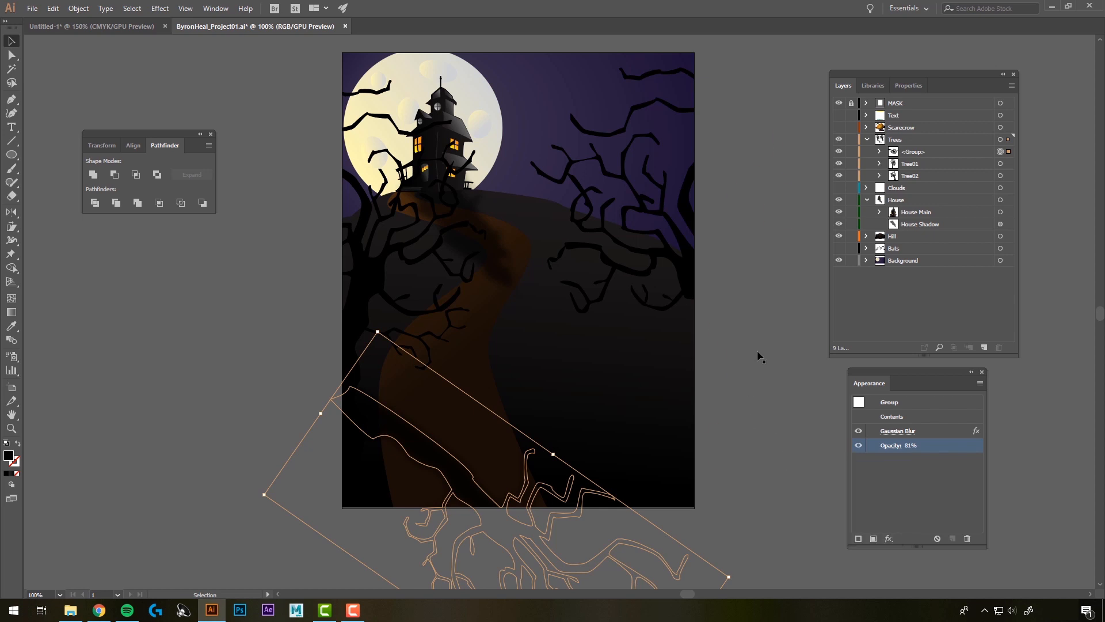
left_click(789, 52)
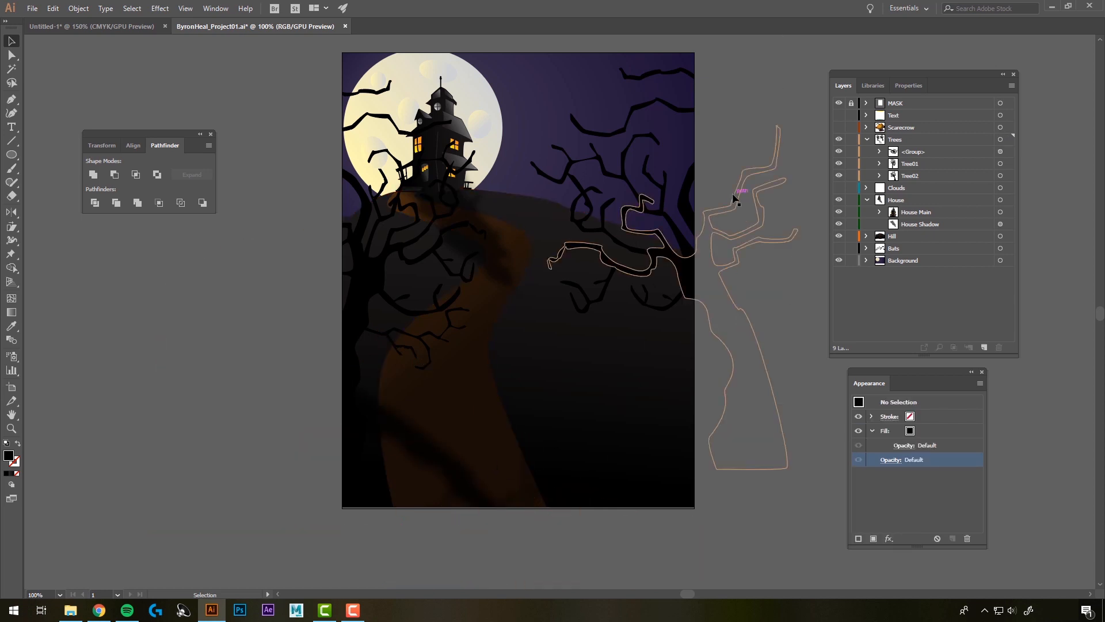
Step: Move the tree shadow slightly down and to the left, and show the Scarecrow and Bats layers
left_click(442, 460)
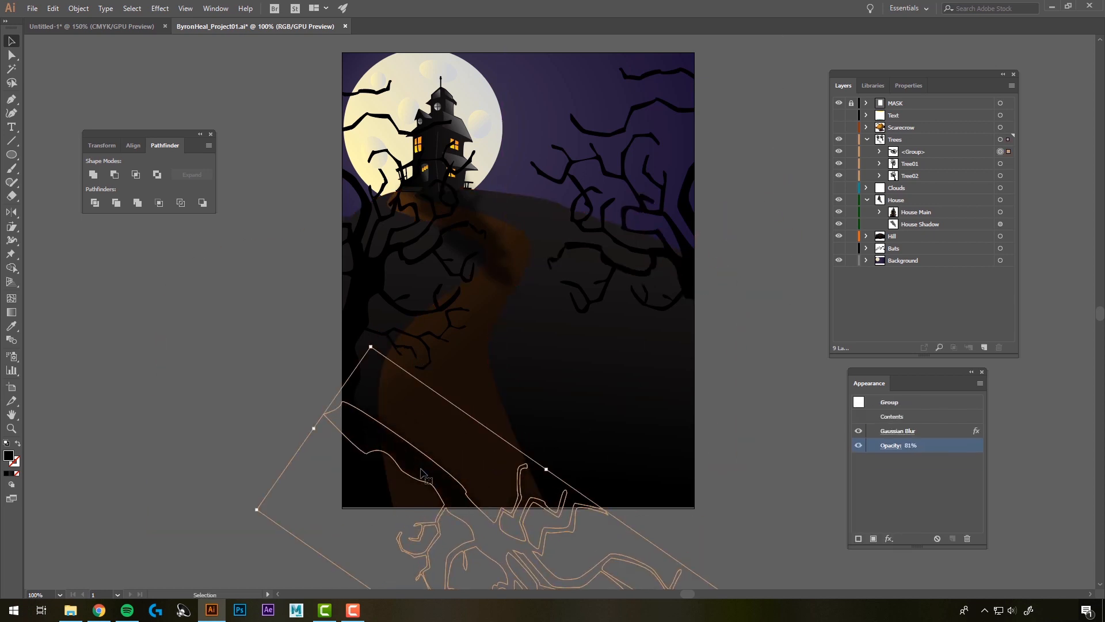
left_click(793, 361)
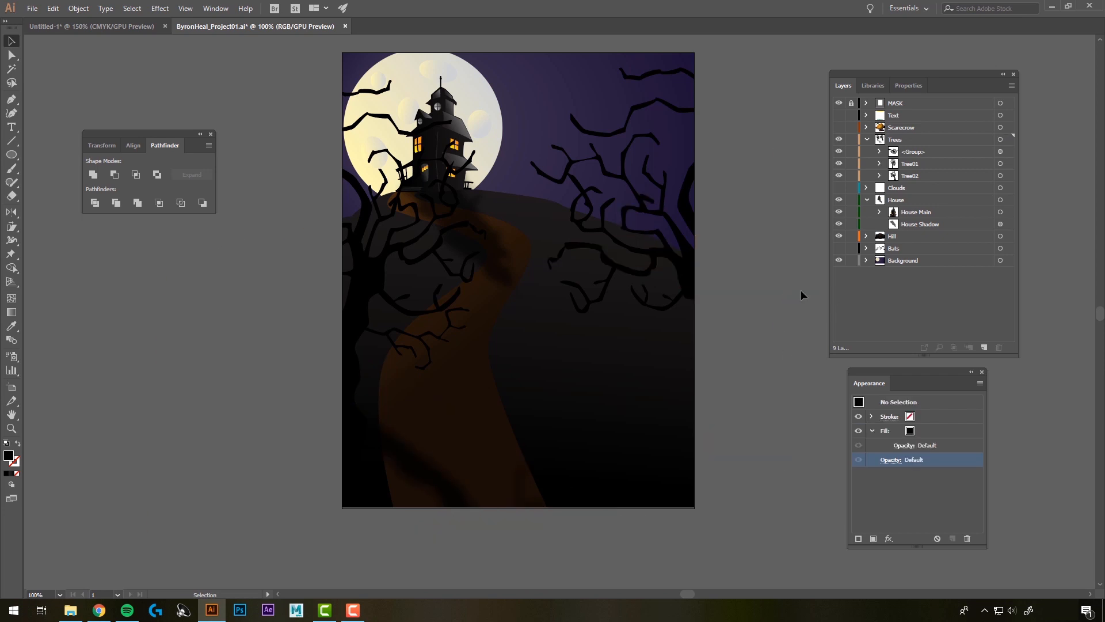
left_click(839, 128)
left_click(838, 247)
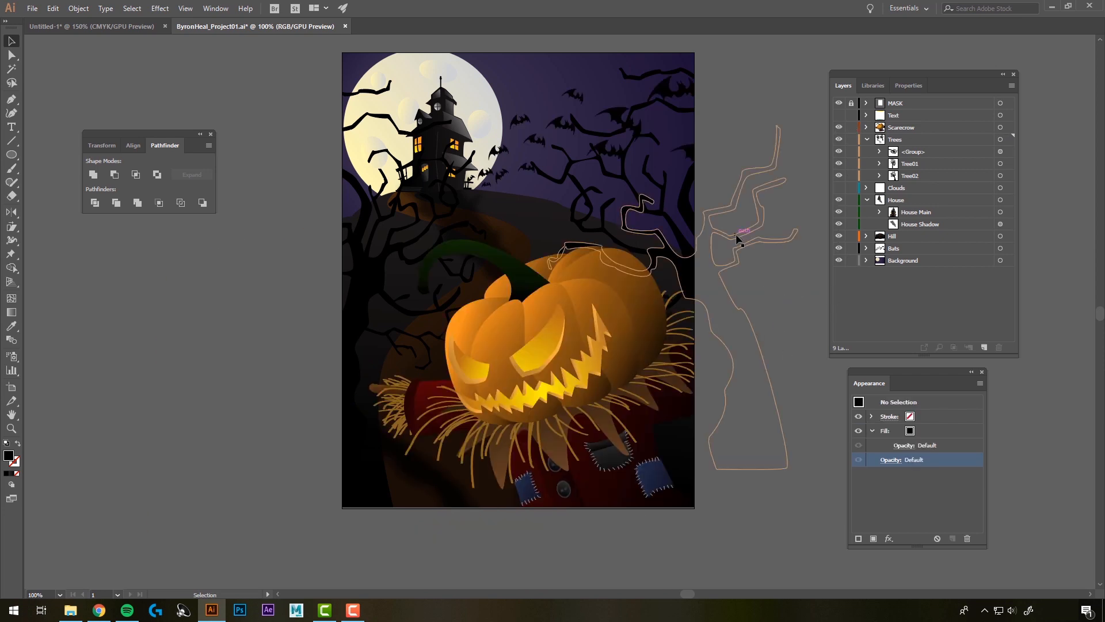
Step: Switch to the Untitled-1 pool ball document and draw a dark green rectangle in the sky's upper left area
left_click(102, 26)
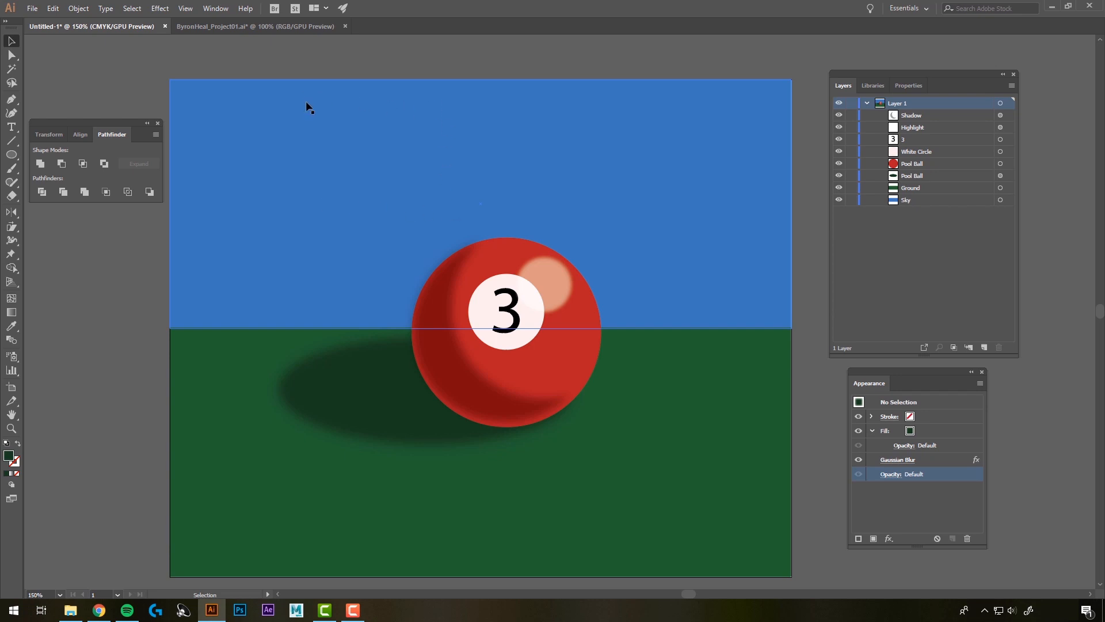
left_click_drag(11, 155, 77, 154)
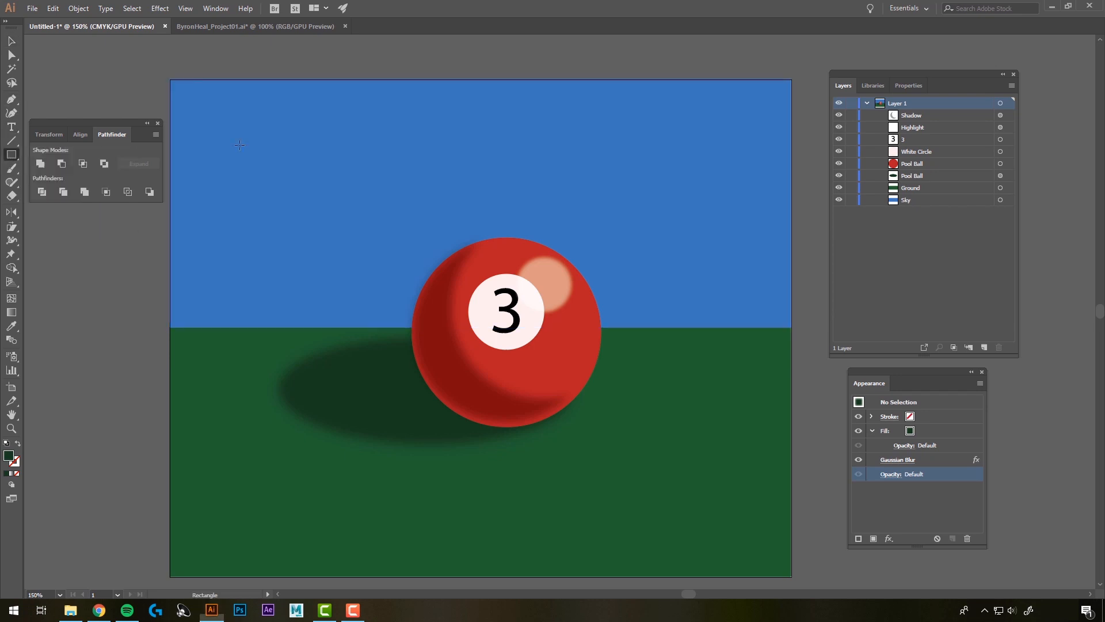
mouse_move(265, 122)
left_mouse_down()
mouse_move(339, 193)
mouse_move(396, 217)
left_mouse_up()
key("v")
left_click(38, 47)
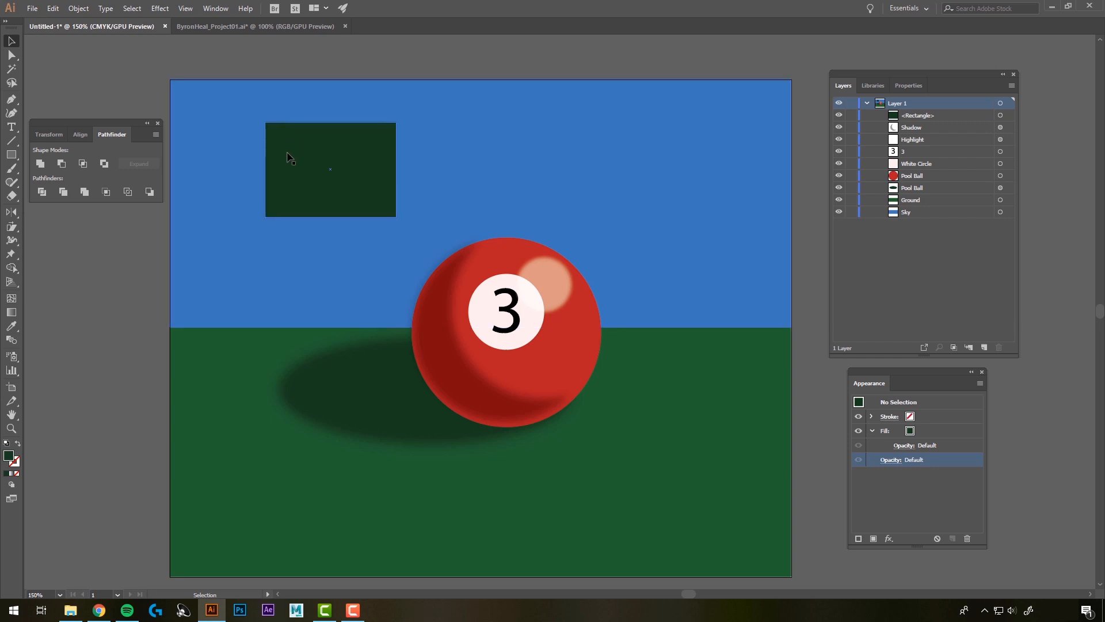
Step: Apply a Drop Shadow effect to the green rectangle with Multiply mode, 75% opacity, 0.1 in X and Y offsets and 0.07 in blur
left_click(326, 145)
left_click(161, 8)
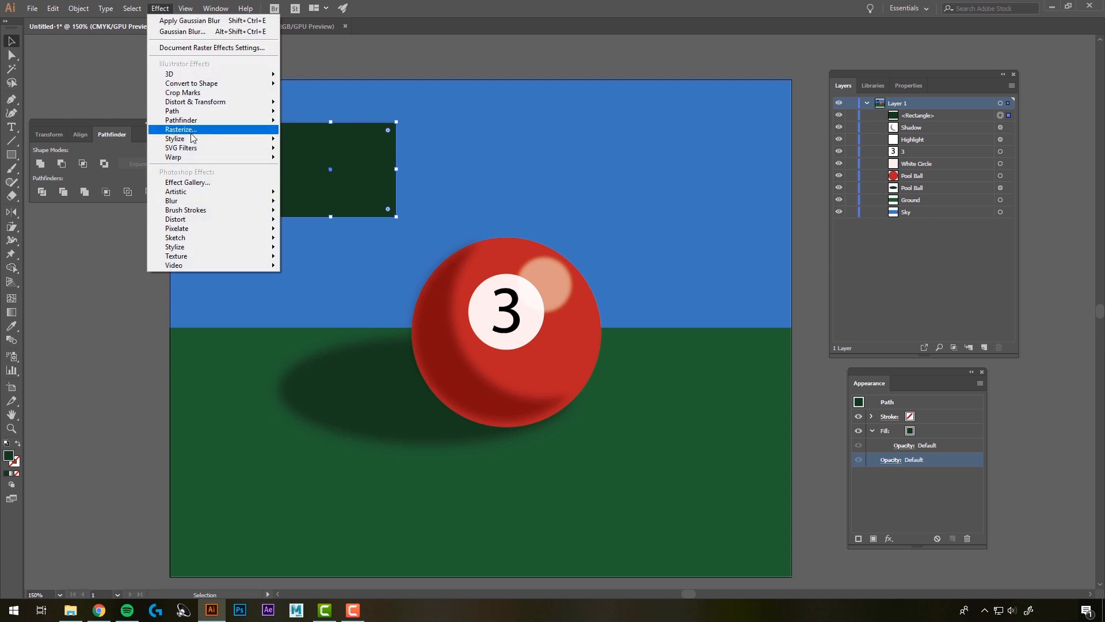
mouse_move(193, 139)
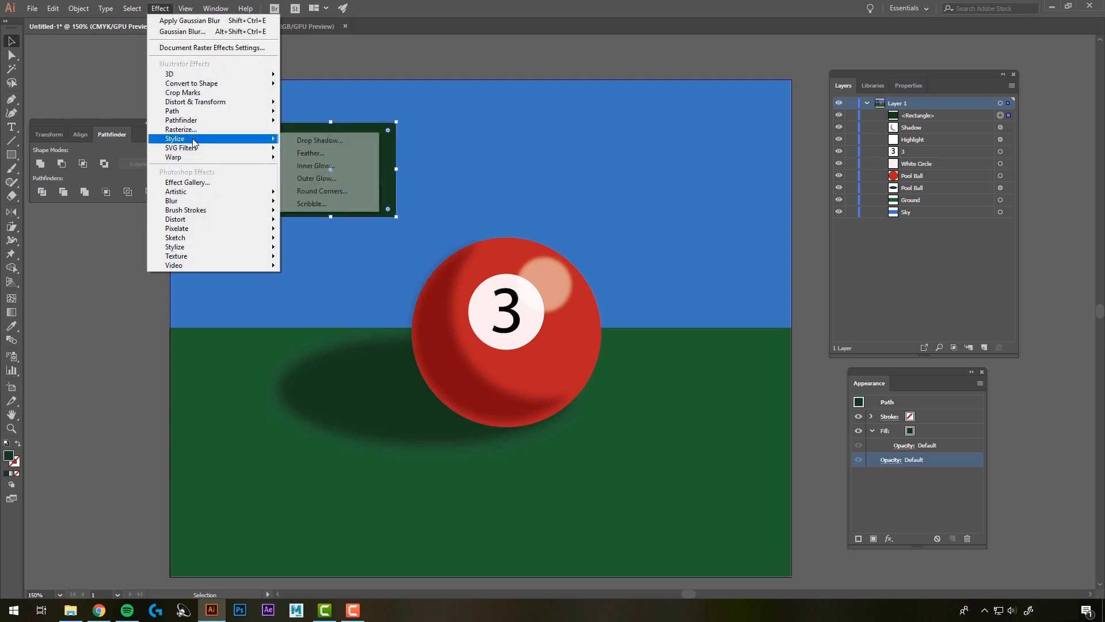
left_click(318, 141)
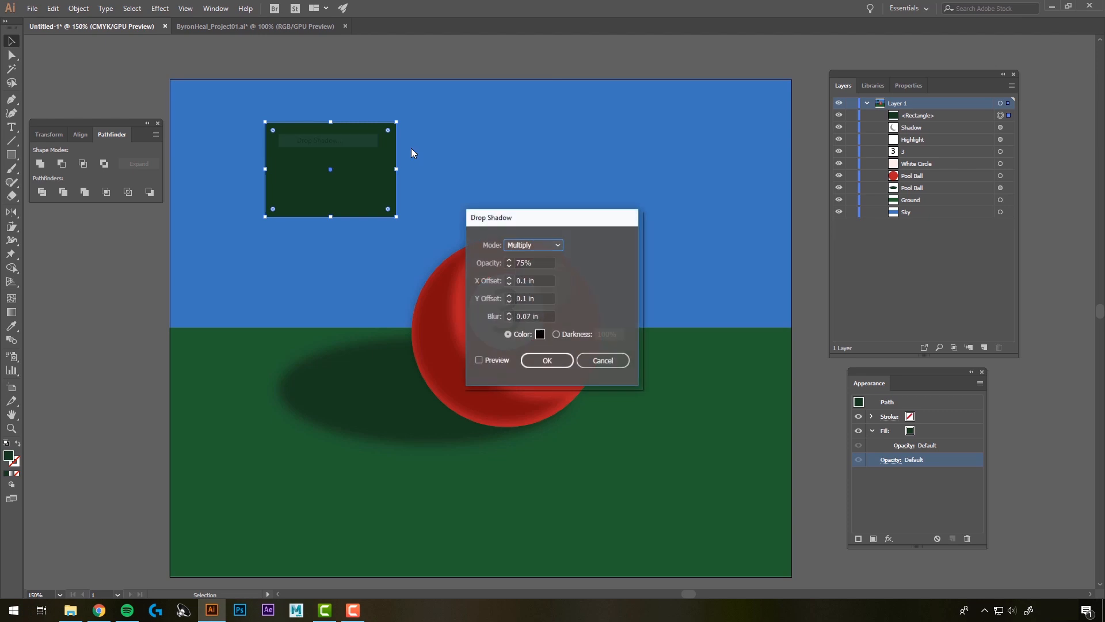
left_click(478, 360)
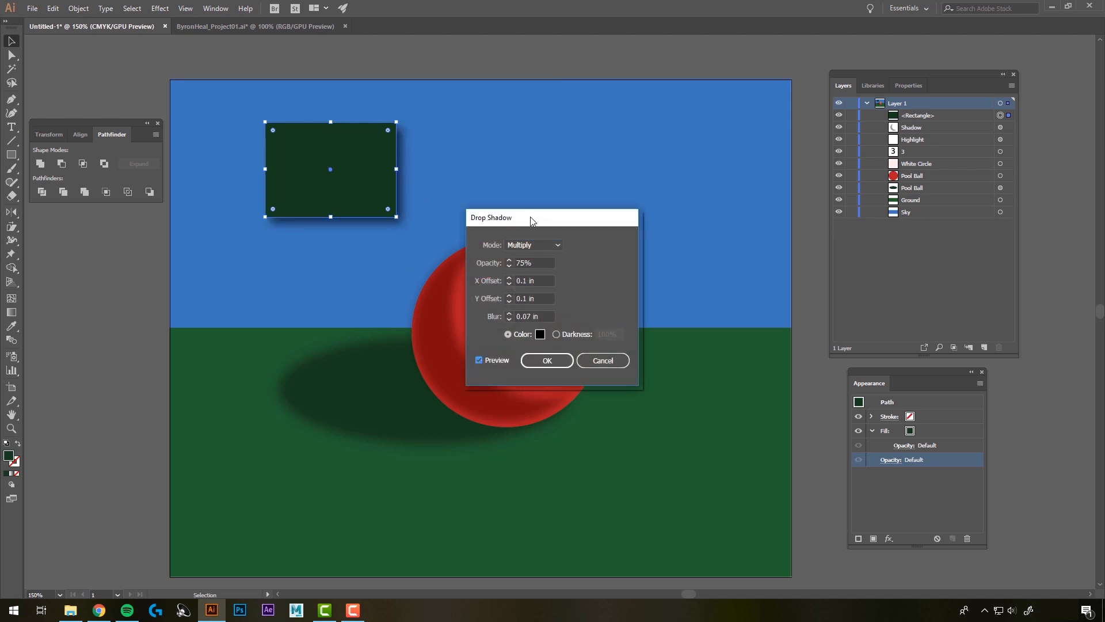
left_click_drag(531, 220, 106, 288)
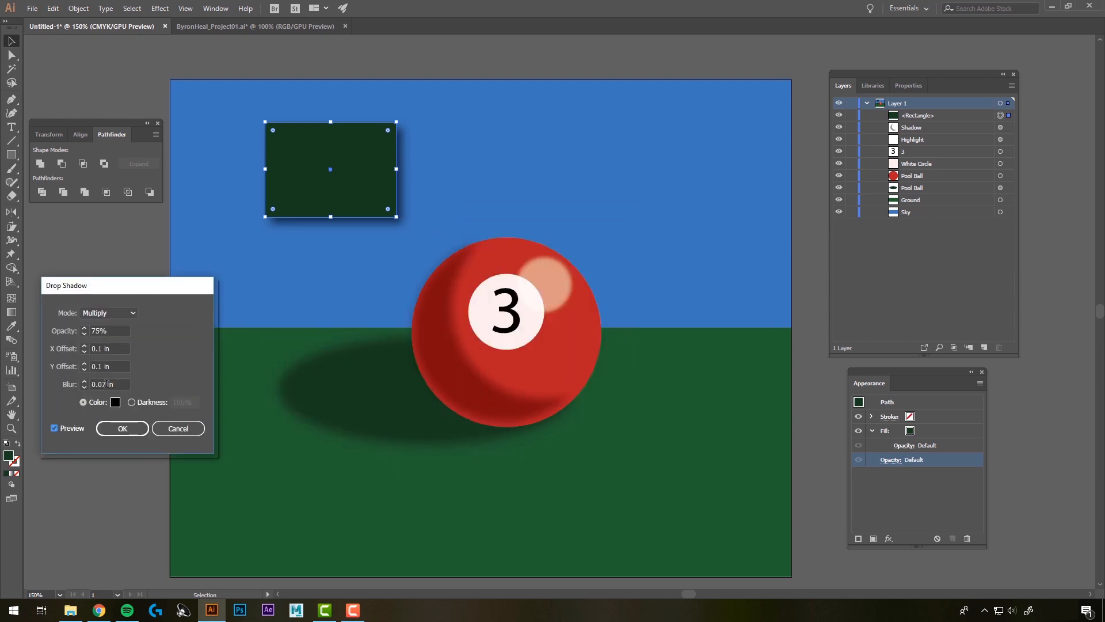
left_click(122, 428)
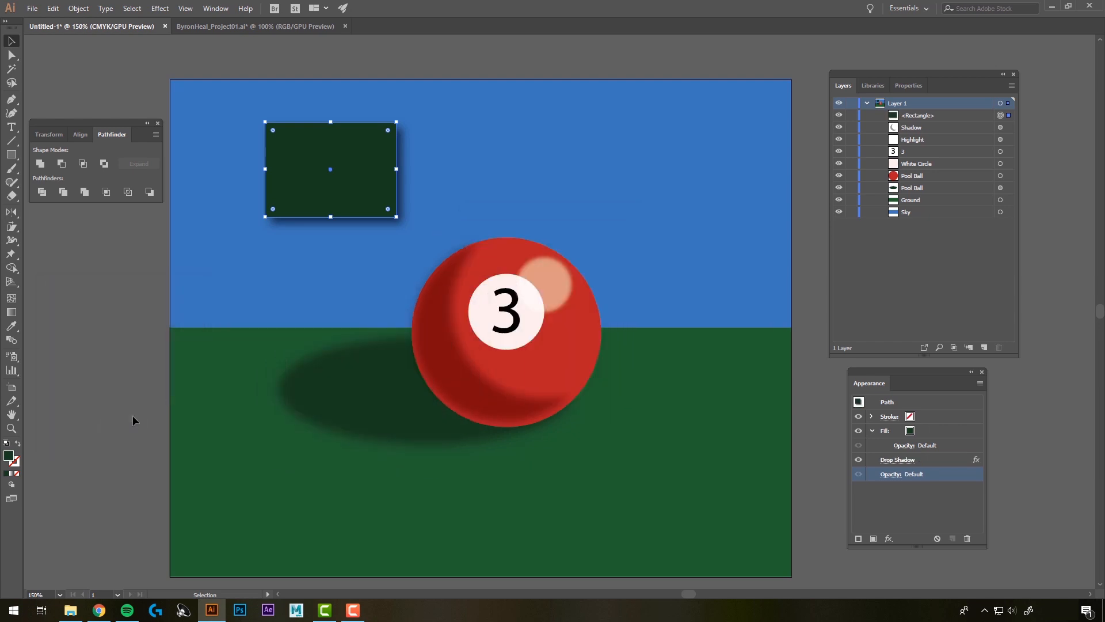
Step: Reopen the rectangle's Drop Shadow settings, reduce the opacity to 67% and turn on the preview
left_click(903, 460)
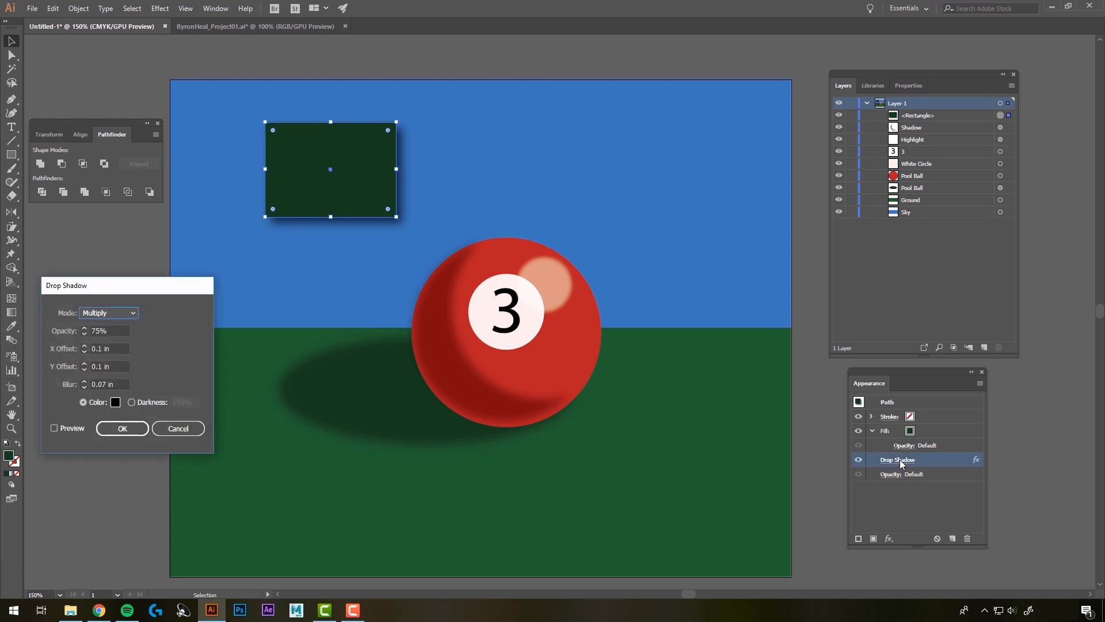
left_click_drag(121, 288, 124, 248)
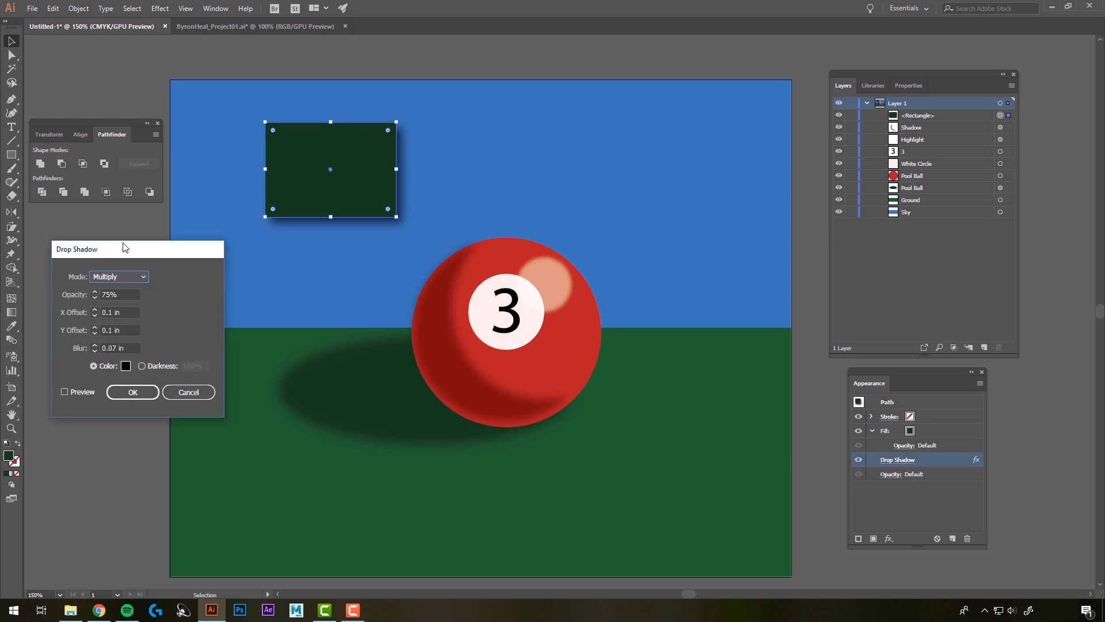
left_click(95, 298)
left_click(95, 298)
left_click(95, 298)
left_click(95, 298)
left_click(95, 298)
left_click(95, 298)
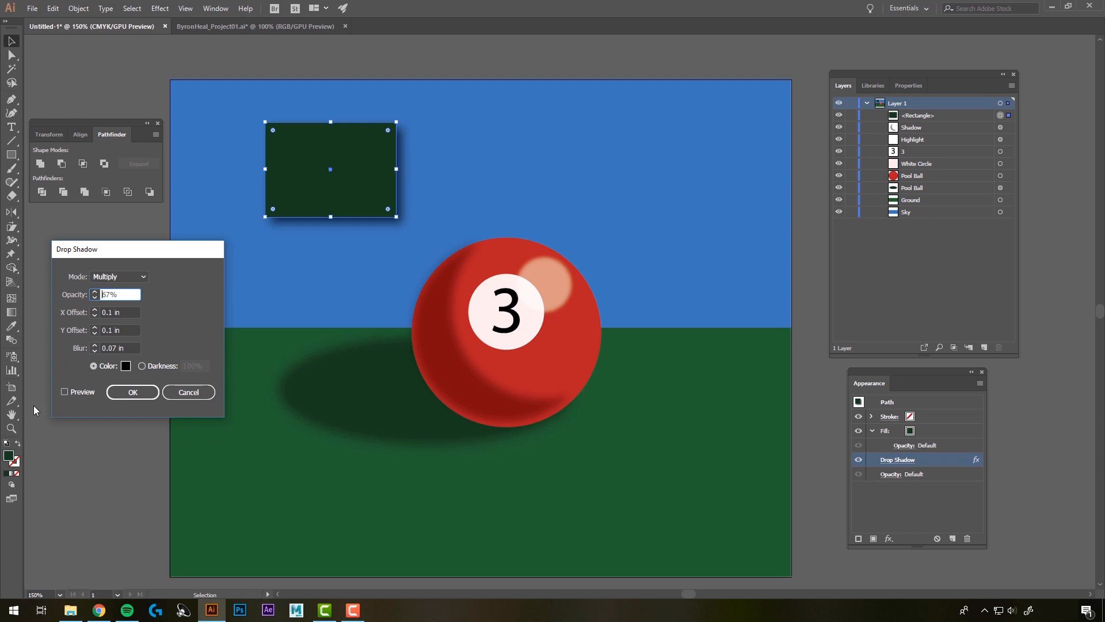
left_click(65, 392)
Step: Try a drop shadow X offset of 0.4 in and set it back to 0.1 in
left_click(80, 311)
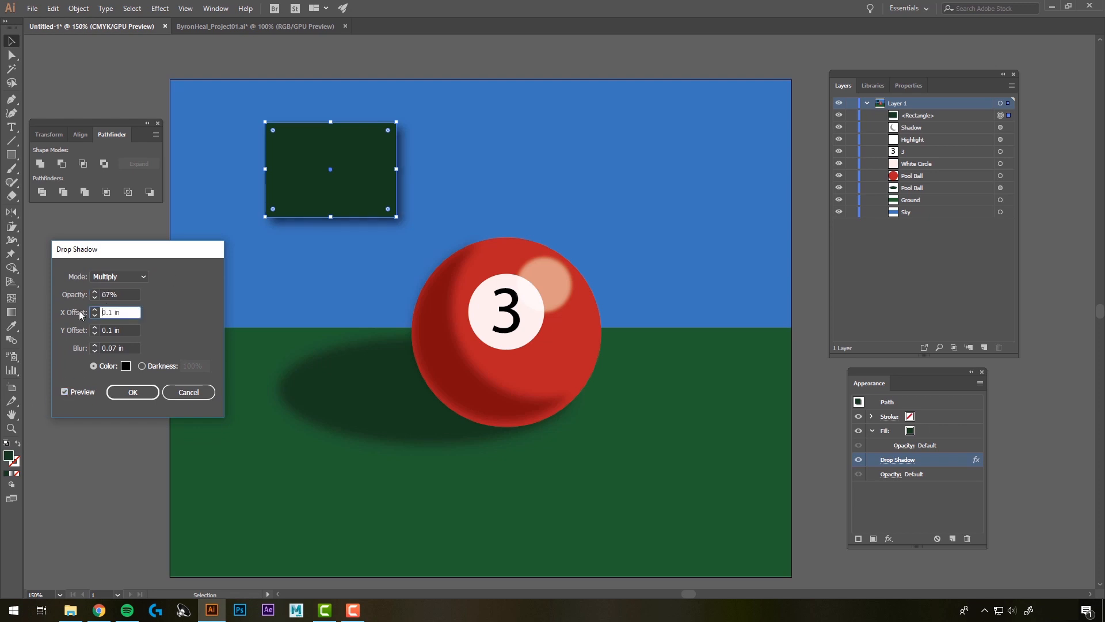
left_click(95, 310)
left_click(95, 309)
left_click(95, 310)
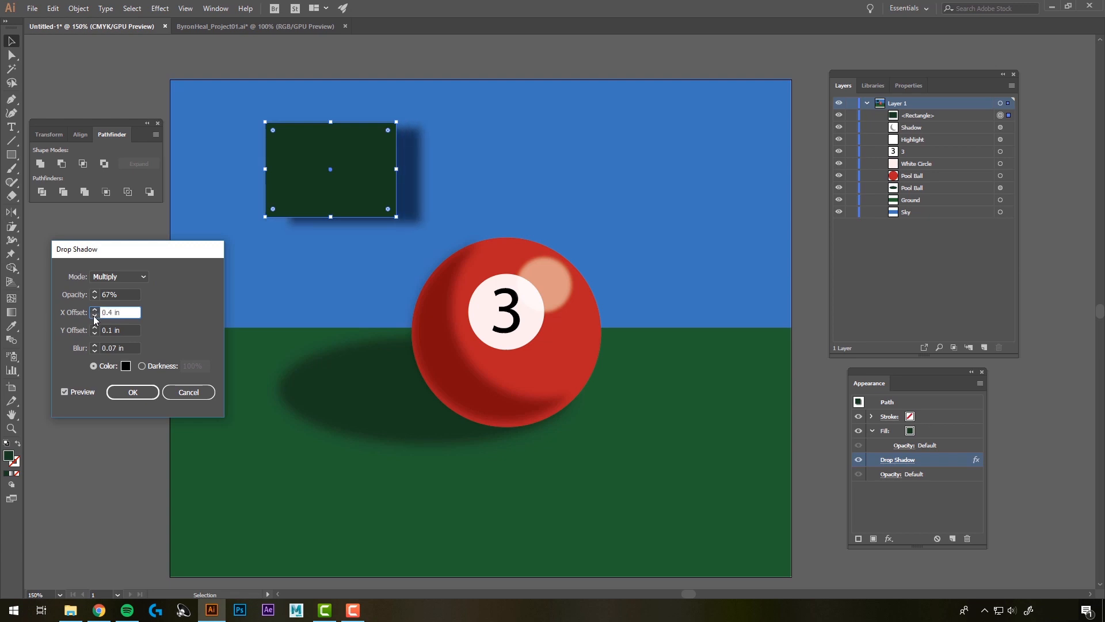
left_click(95, 315)
left_click(95, 316)
left_click(95, 315)
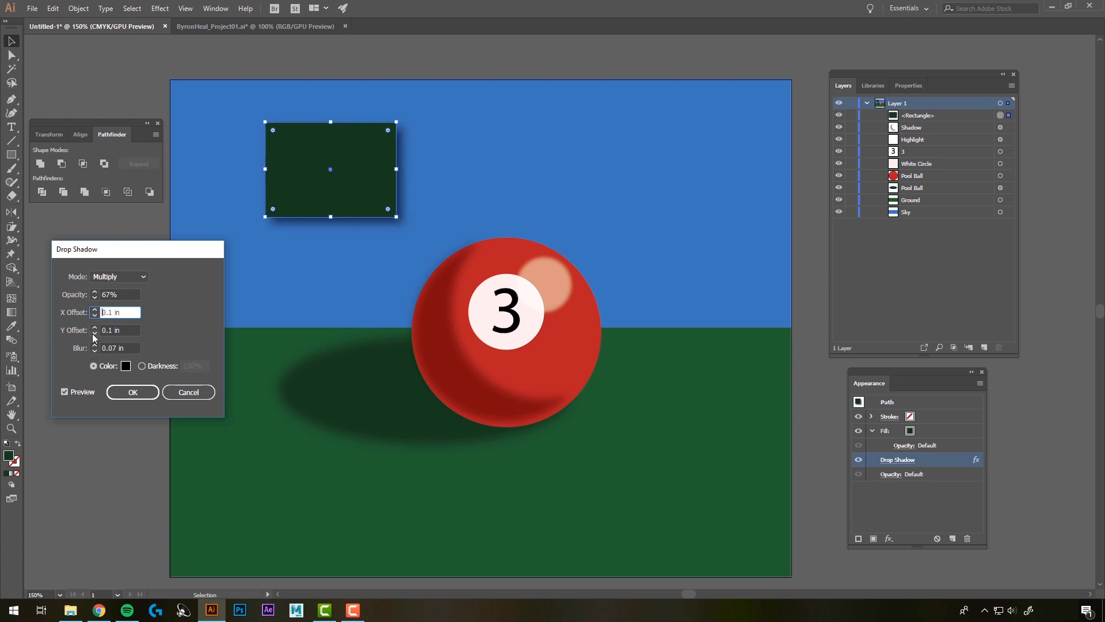
Step: Try drop shadow Y offsets of 0.2 in and 0 in, and adjust the shadow's blur
left_click(94, 334)
left_click(94, 334)
left_click(94, 333)
left_click(95, 327)
left_click(95, 328)
left_click(95, 327)
left_click(95, 328)
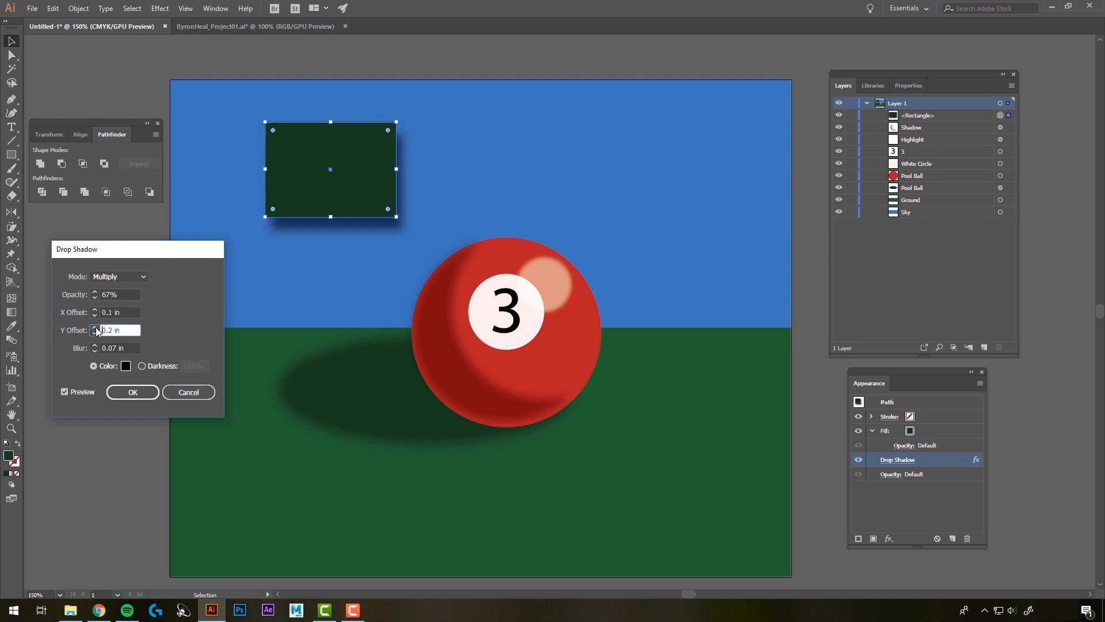
left_click(94, 333)
left_click(94, 333)
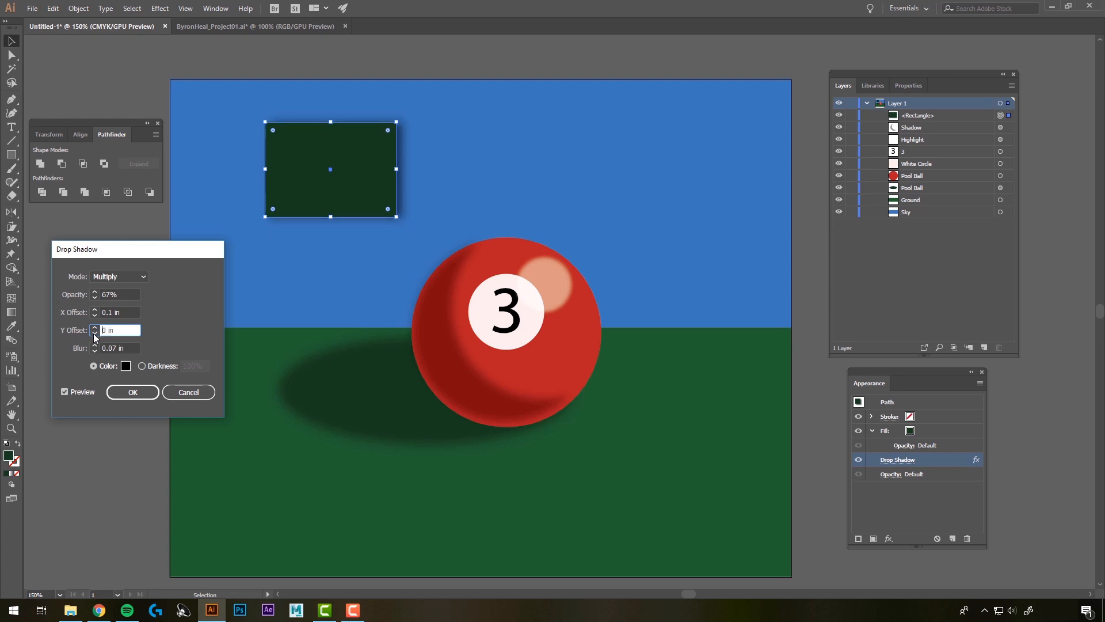
left_click(95, 329)
left_click(95, 351)
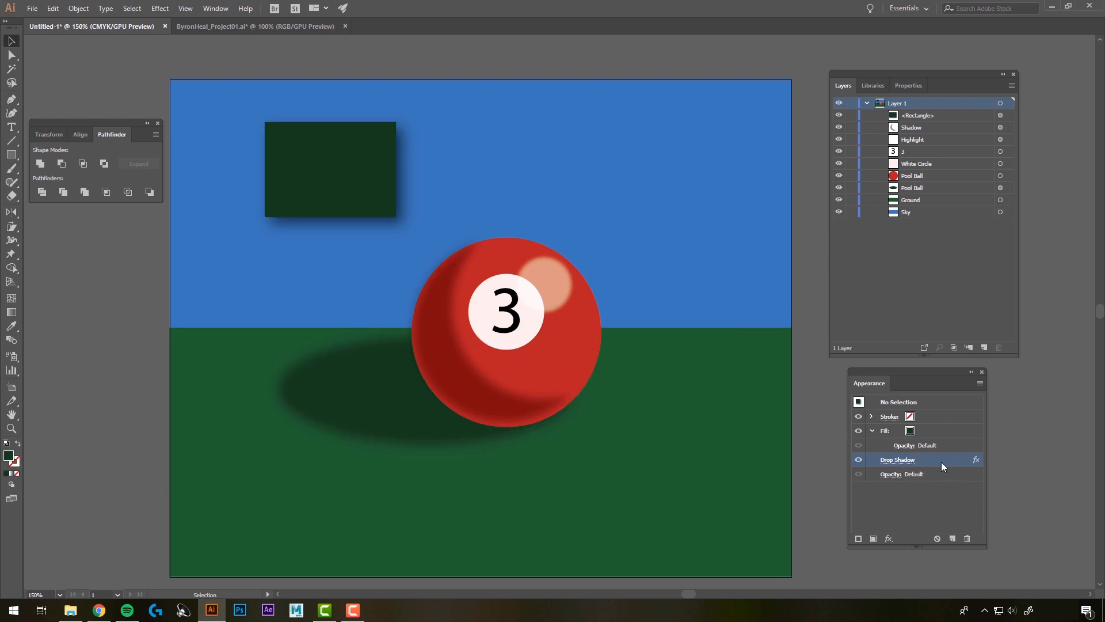
Step: Remove the Drop Shadow effect from the green rectangle
left_click(356, 152)
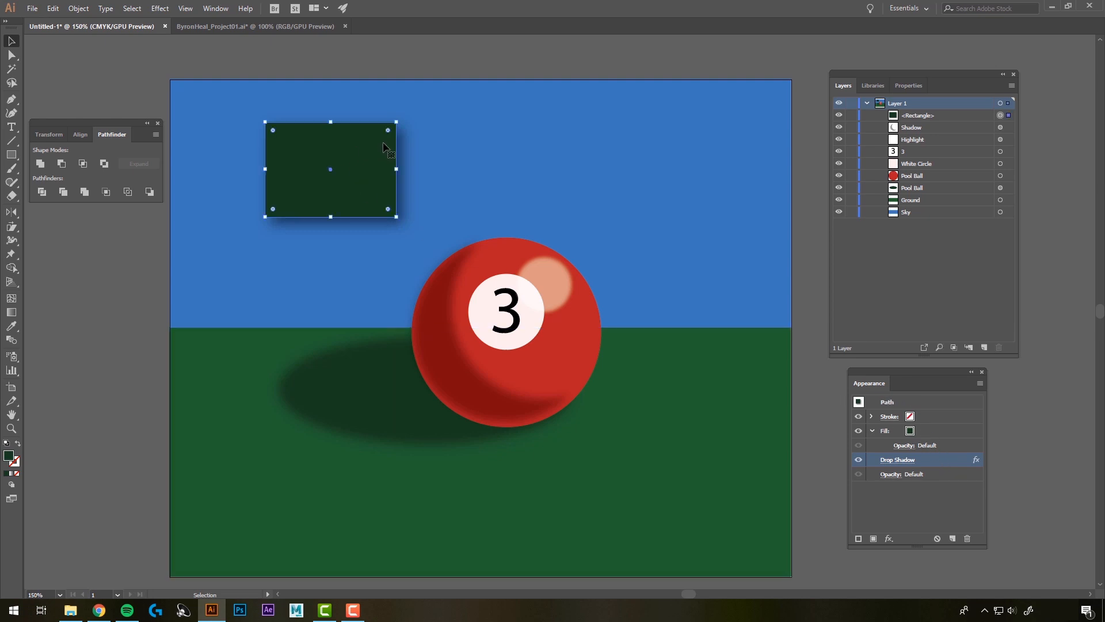
left_click(969, 540)
left_click(409, 64)
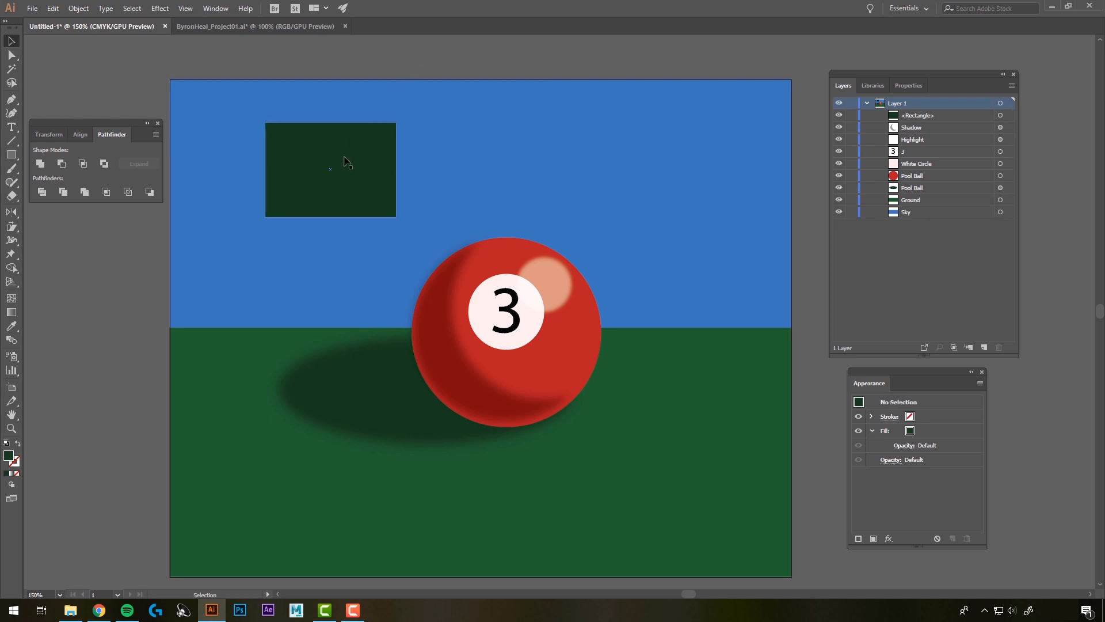
Step: Duplicate the green rectangle, place the copy slightly up and left over the original, and select the original behind it
left_click(347, 163)
key("a")
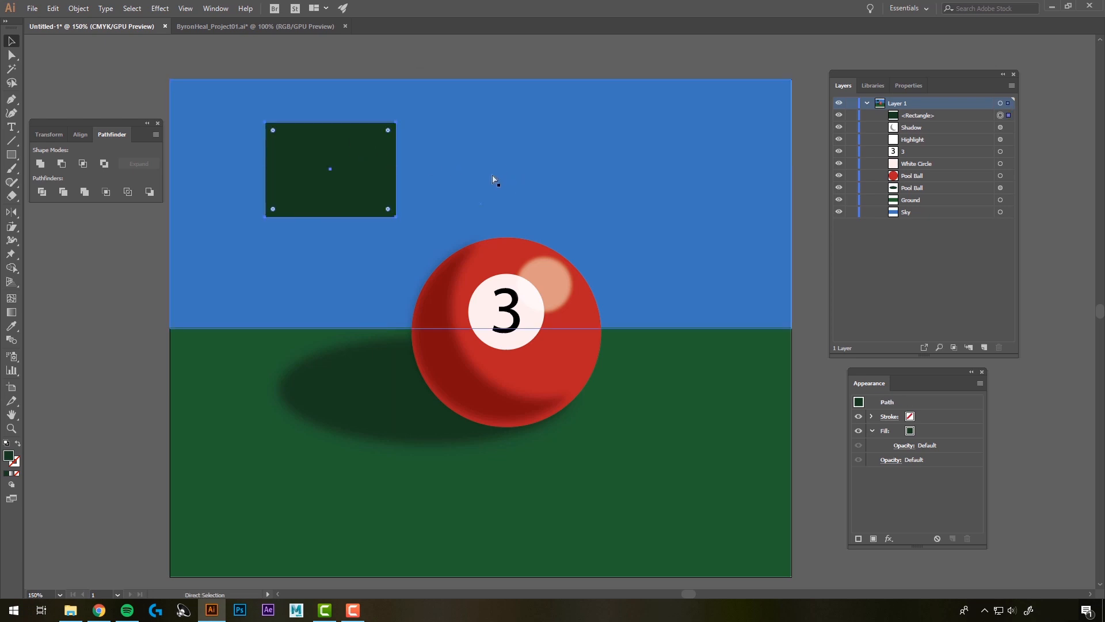
key("ctrl+c")
key("ctrl+v")
left_click_drag(603, 307, 371, 157)
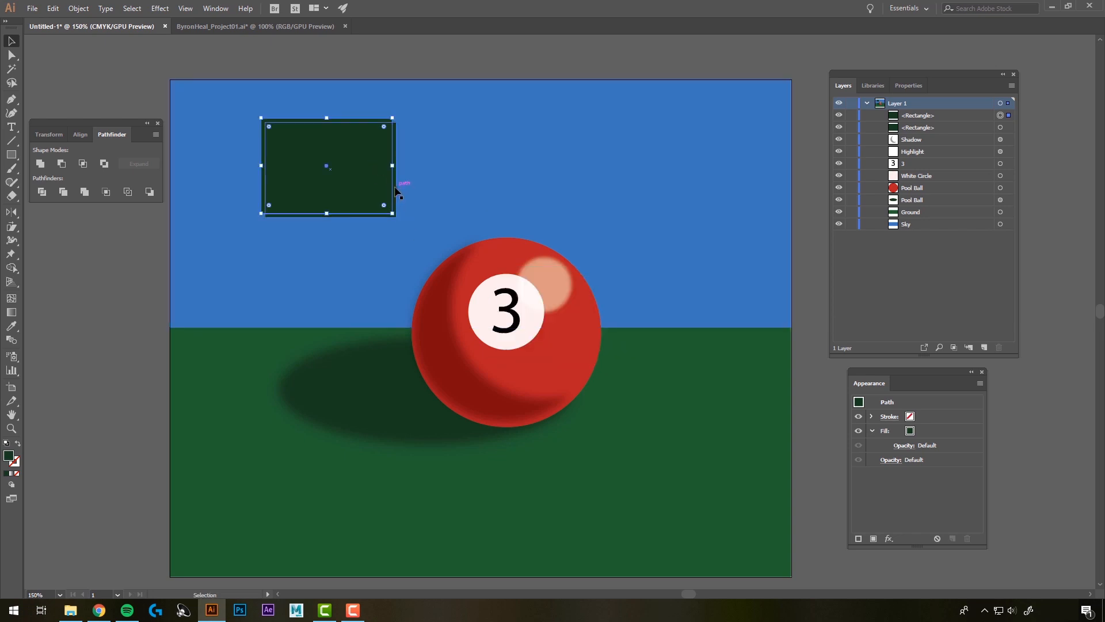
left_click(396, 192)
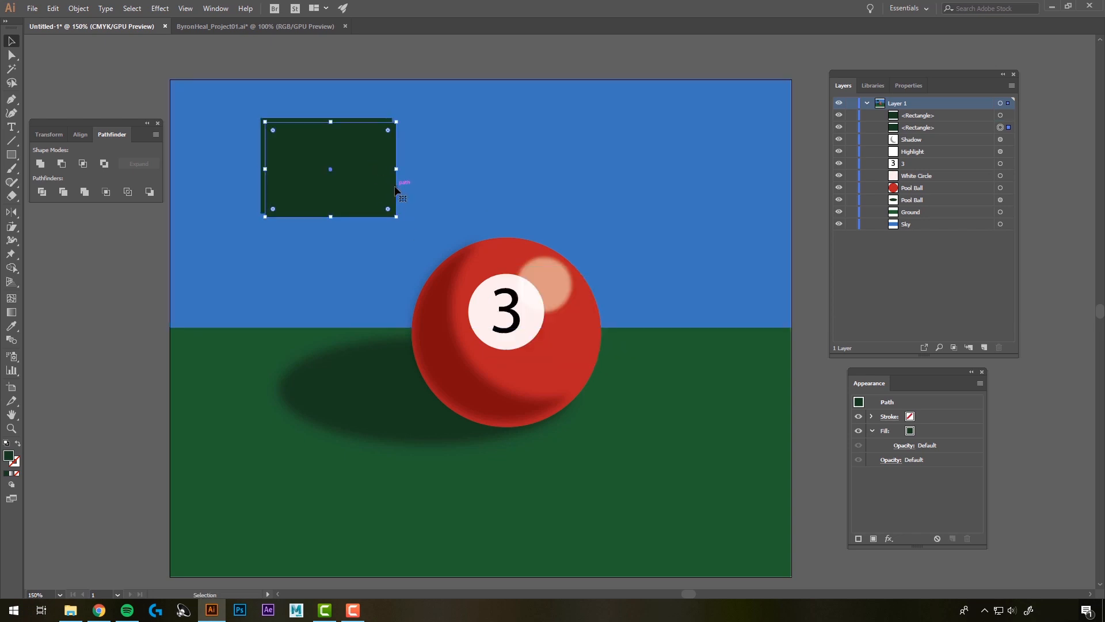
Step: Fill the rear rectangle with black (000000) and deselect it
double_click(10, 458)
left_click(710, 403)
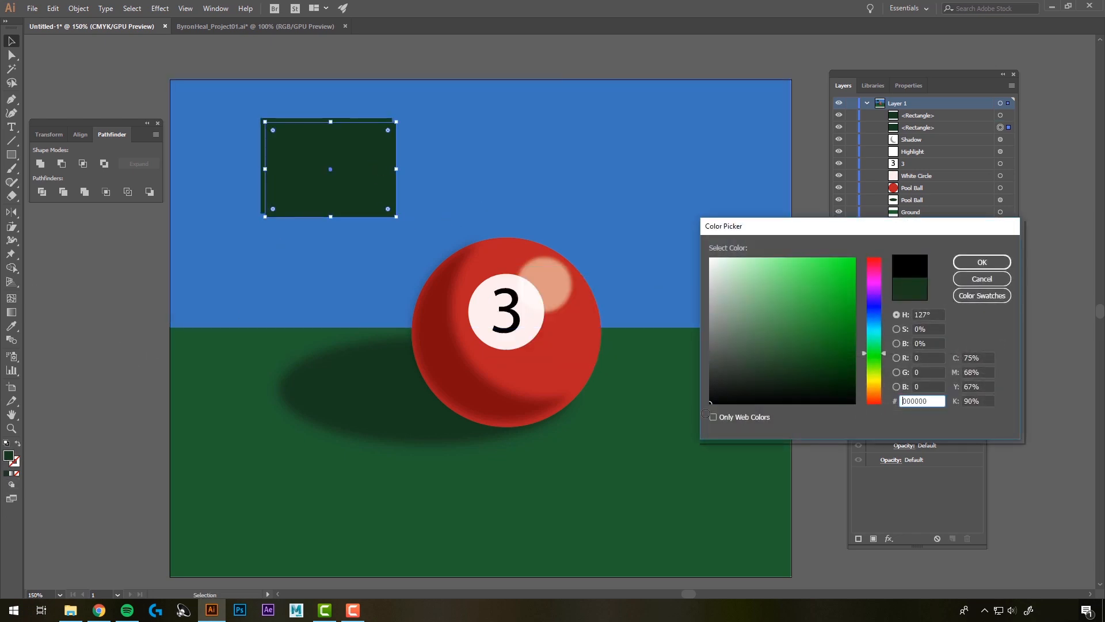
left_click(986, 262)
left_click(1069, 262)
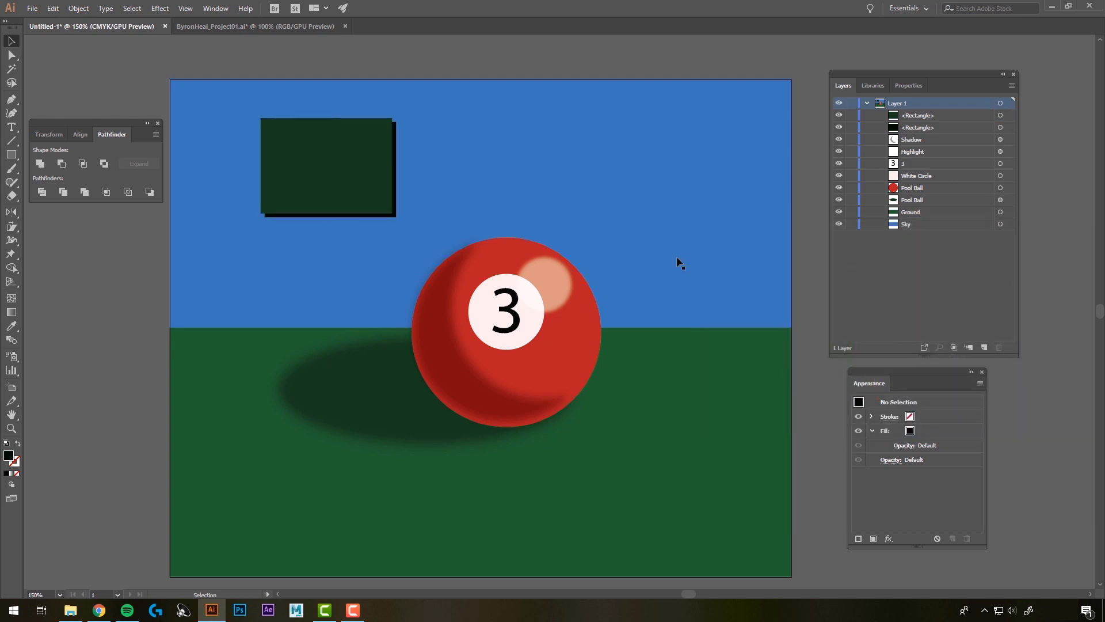
Step: Apply a Gaussian Blur with a slightly reduced radius to the black rectangle behind the green one, and deselect it
left_click(394, 217)
left_click(160, 8)
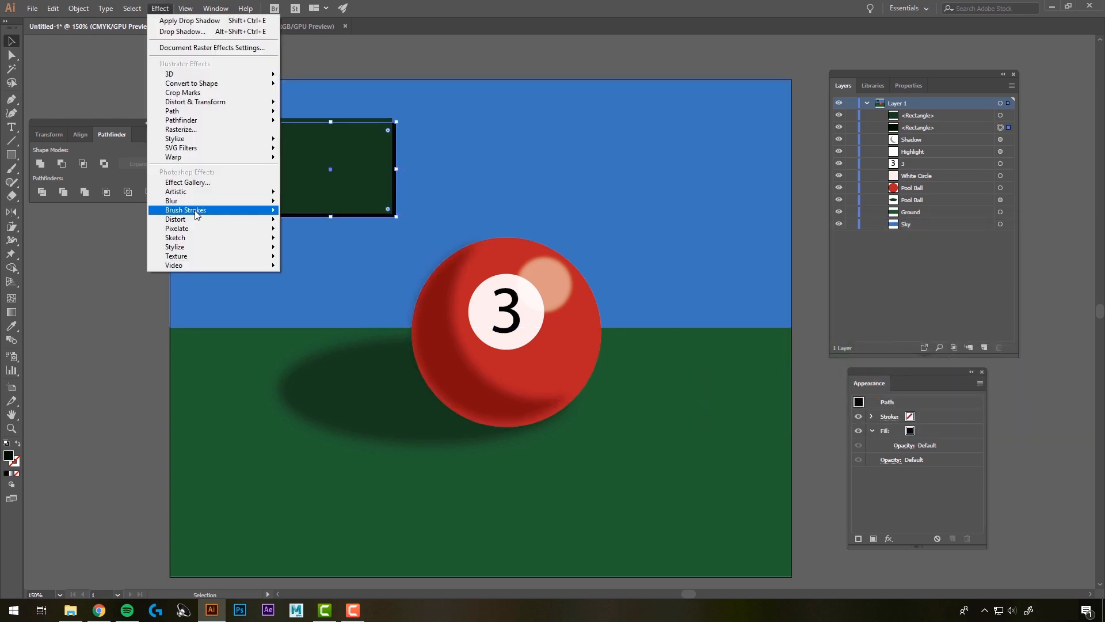
mouse_move(198, 206)
left_click(305, 200)
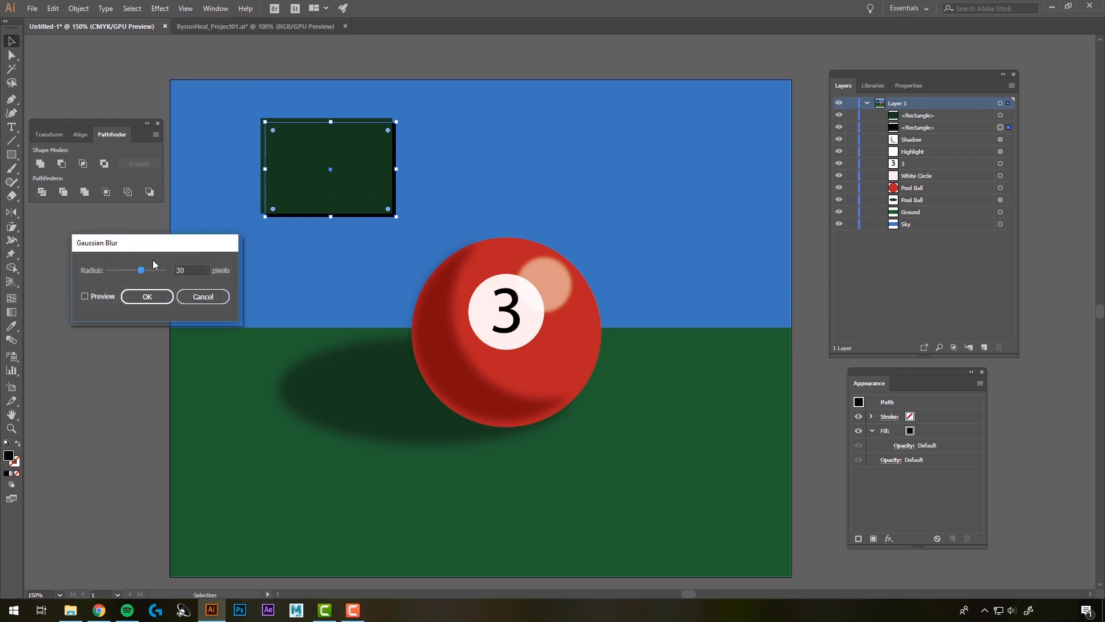
left_click(86, 296)
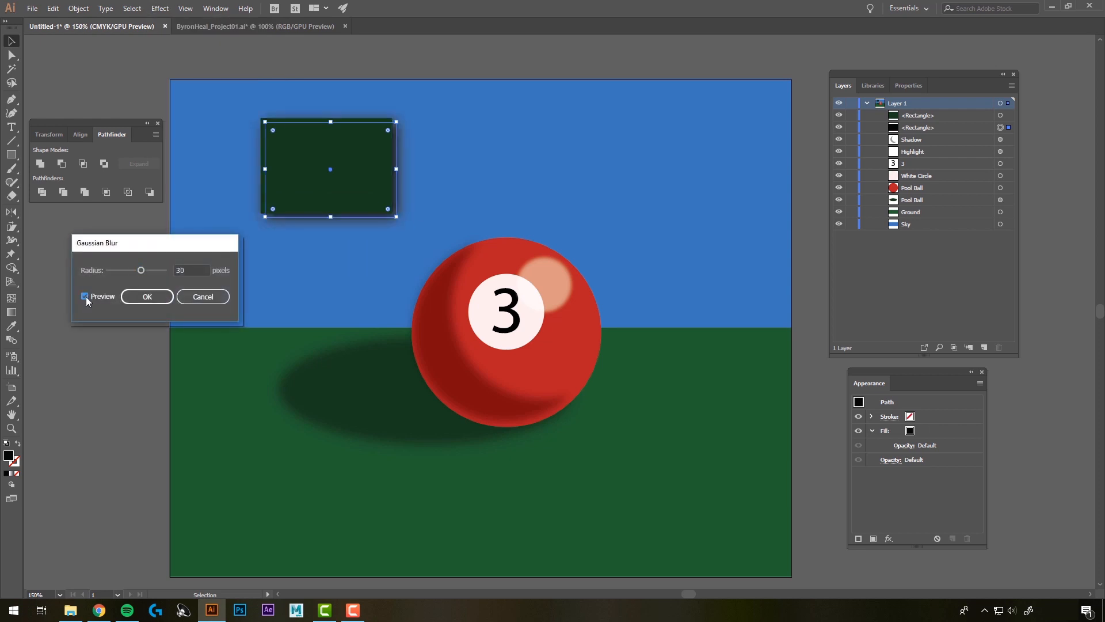
mouse_move(141, 269)
left_mouse_down()
mouse_move(126, 272)
mouse_move(136, 275)
left_mouse_up()
left_click(164, 295)
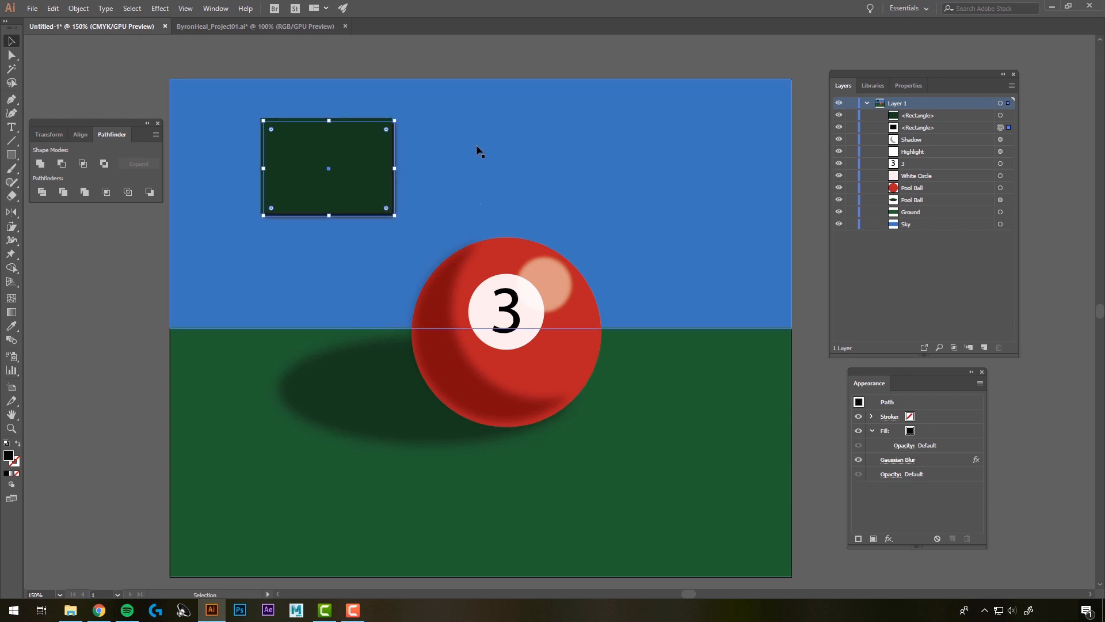
left_click(374, 55)
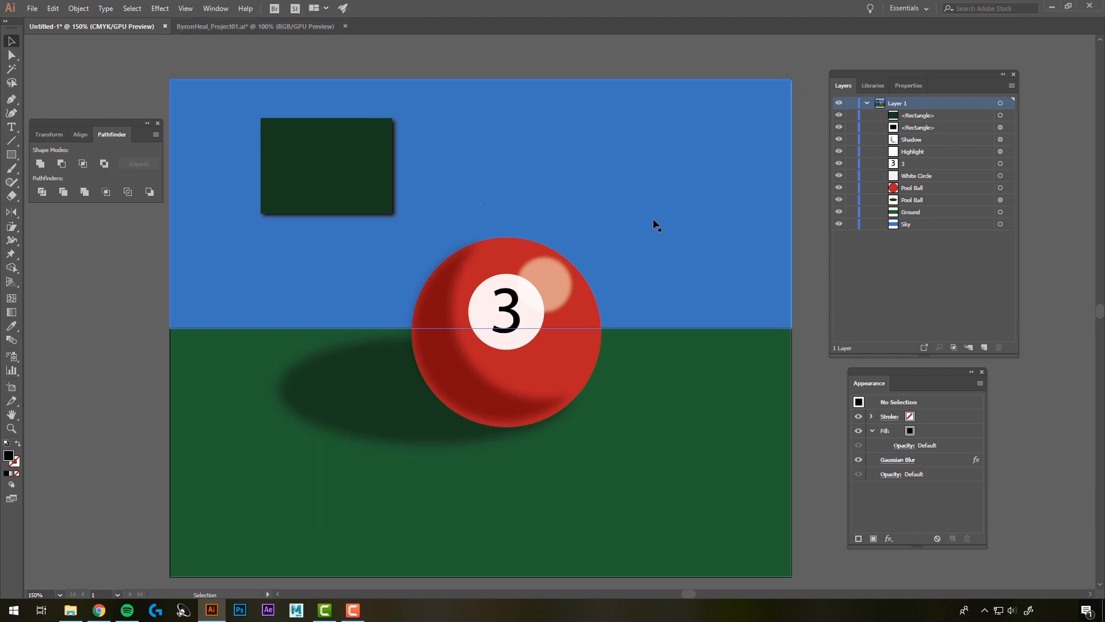
Step: Switch to the Scarecrow cover document, show and expand the Text layer, and select The Scarecrow title
left_click(259, 27)
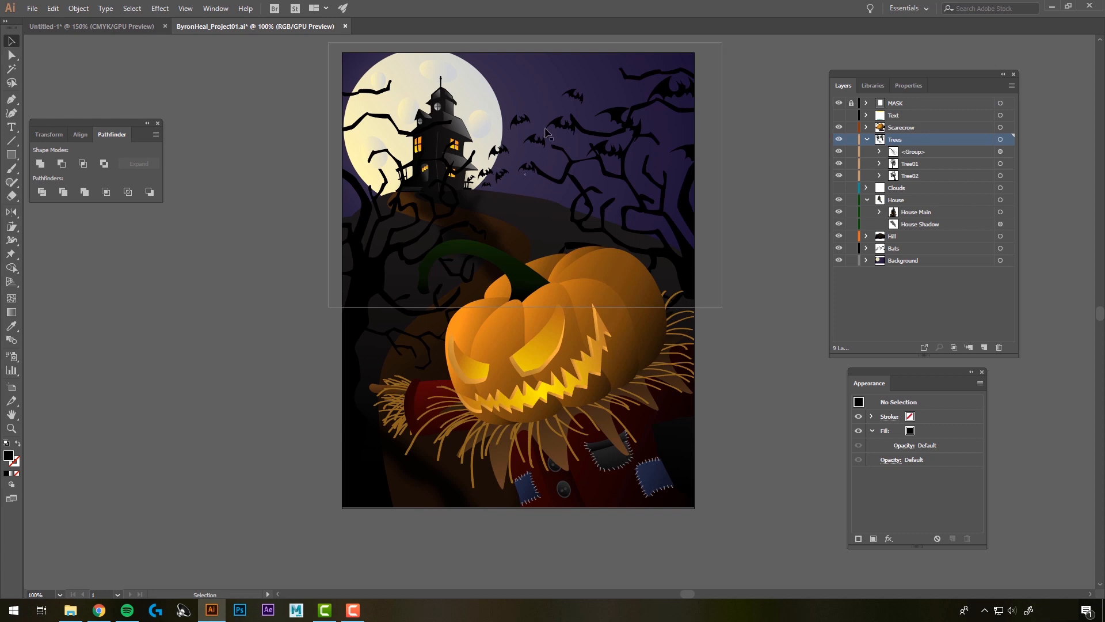
left_click(839, 115)
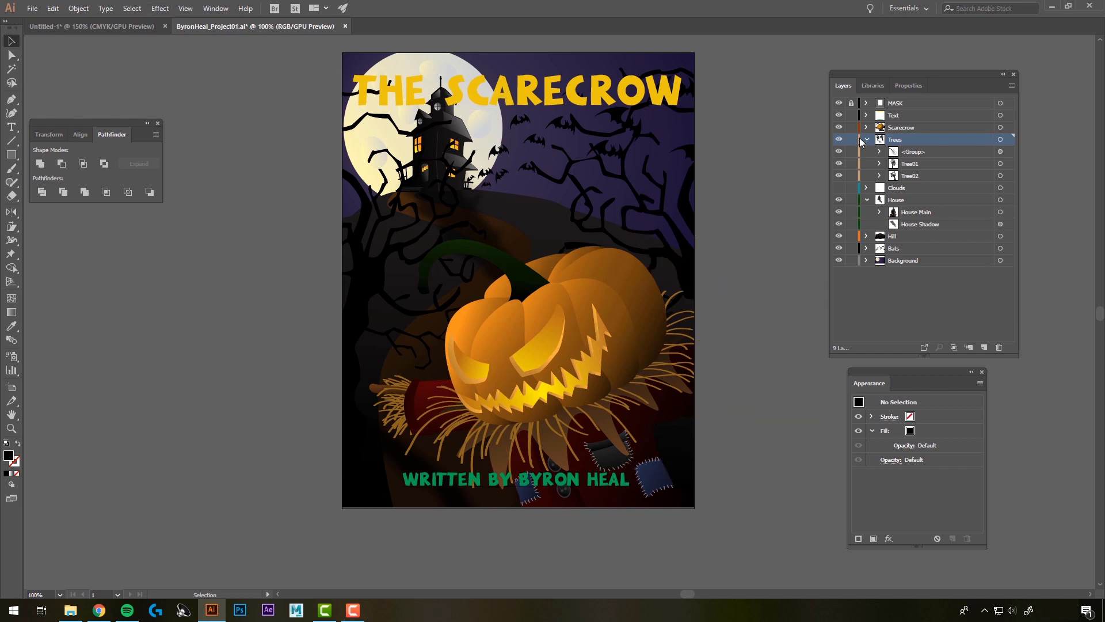
left_click(866, 115)
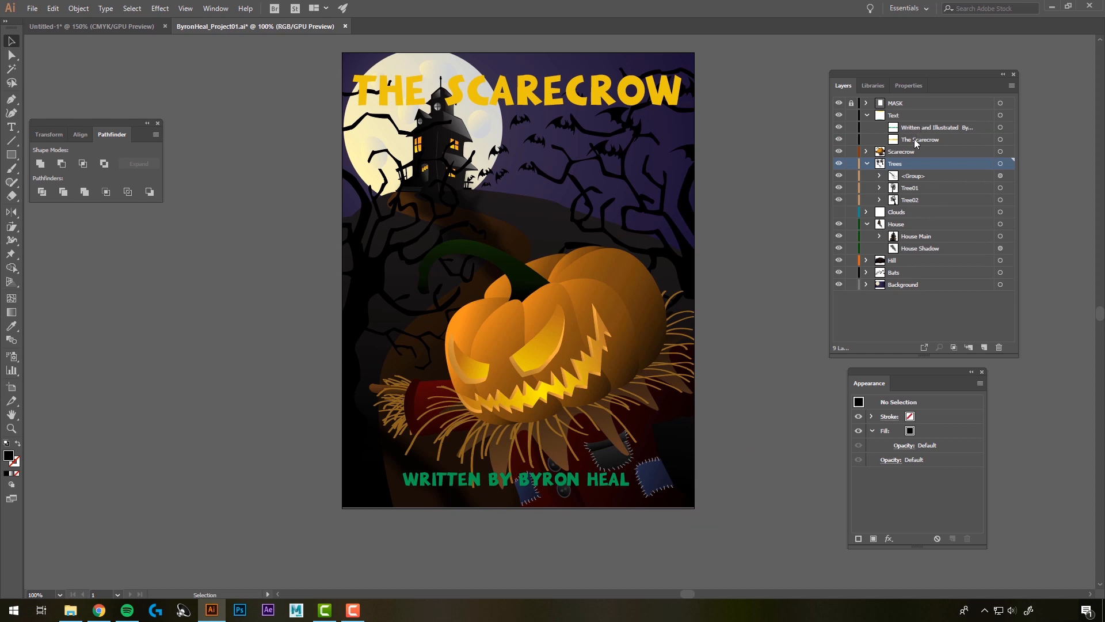
left_click(915, 139)
left_click(1000, 140)
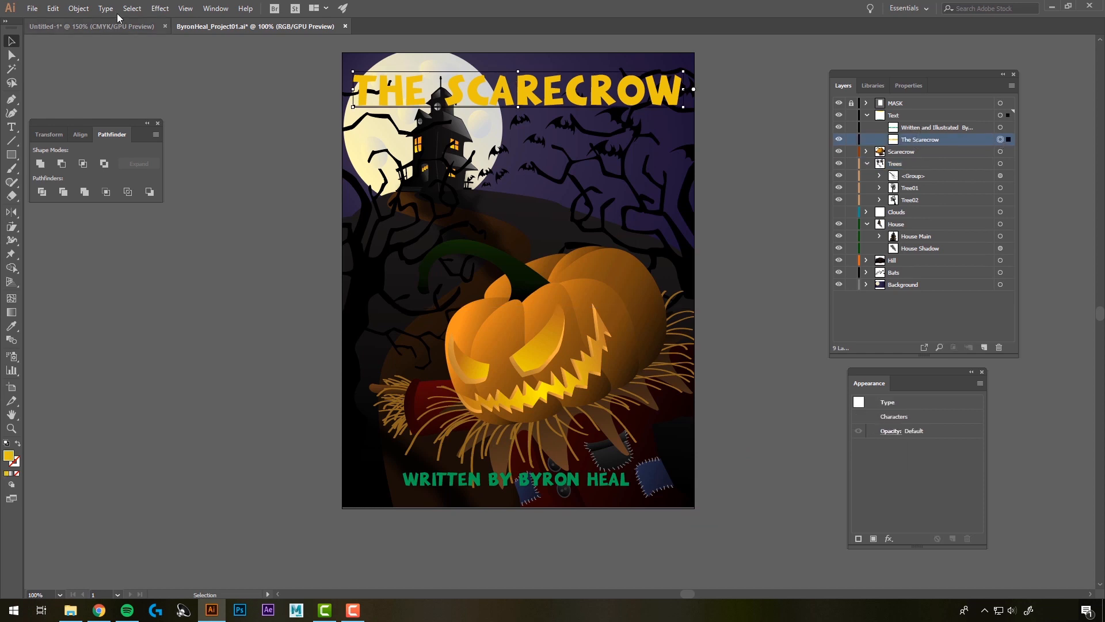
Step: Add a previewed Drop Shadow effect to the title with a 4 px X offset and a 3 px blur
left_click(161, 9)
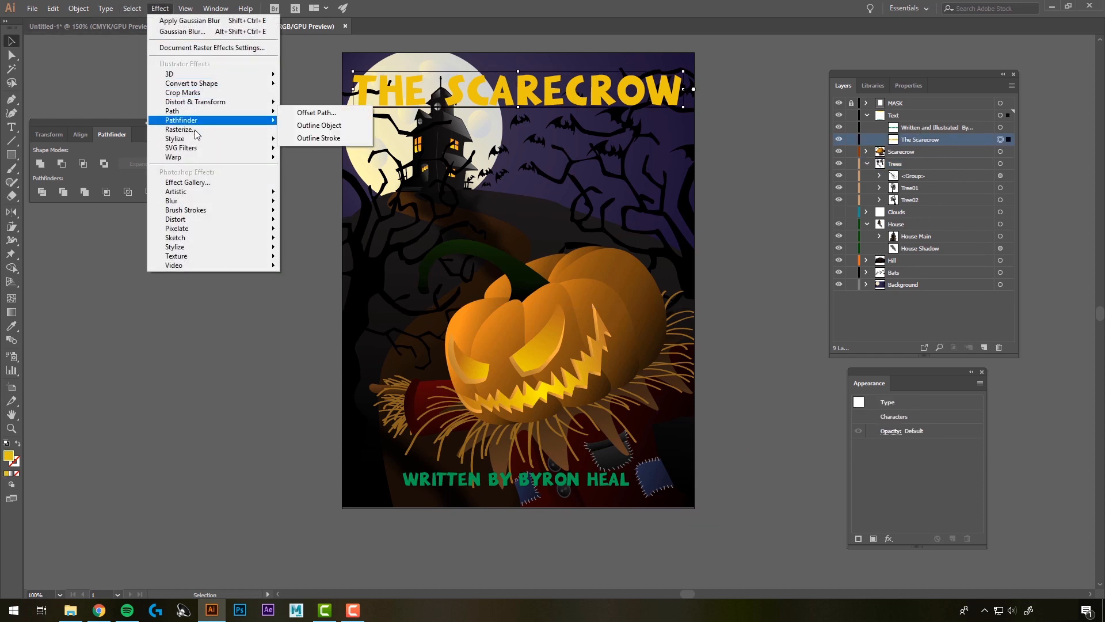
mouse_move(196, 144)
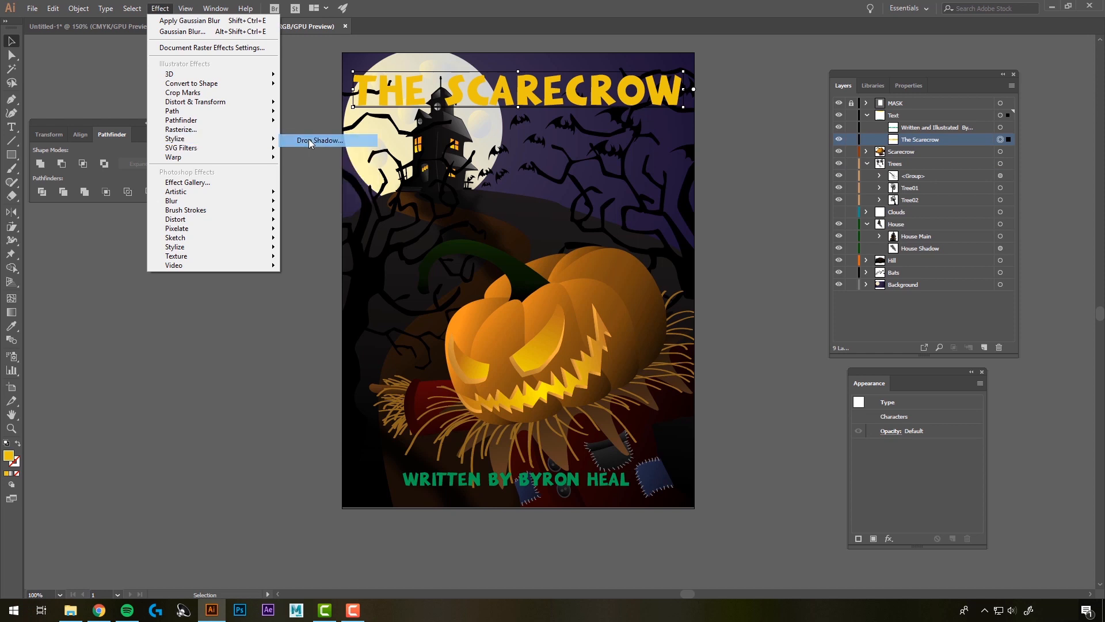
left_click(308, 140)
left_click(65, 392)
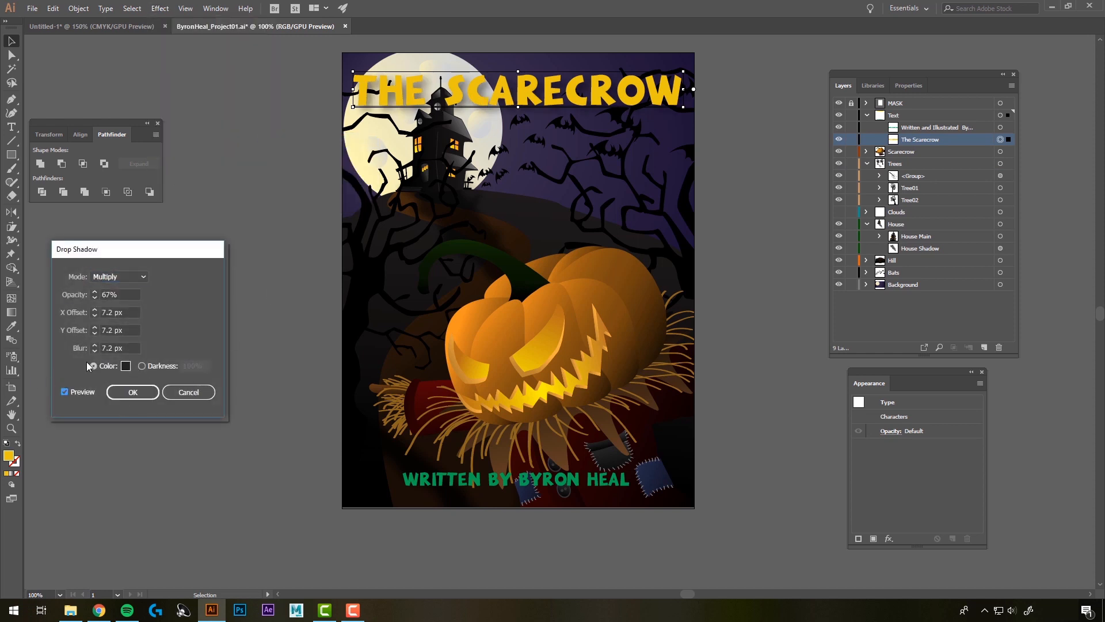
double_click(96, 316)
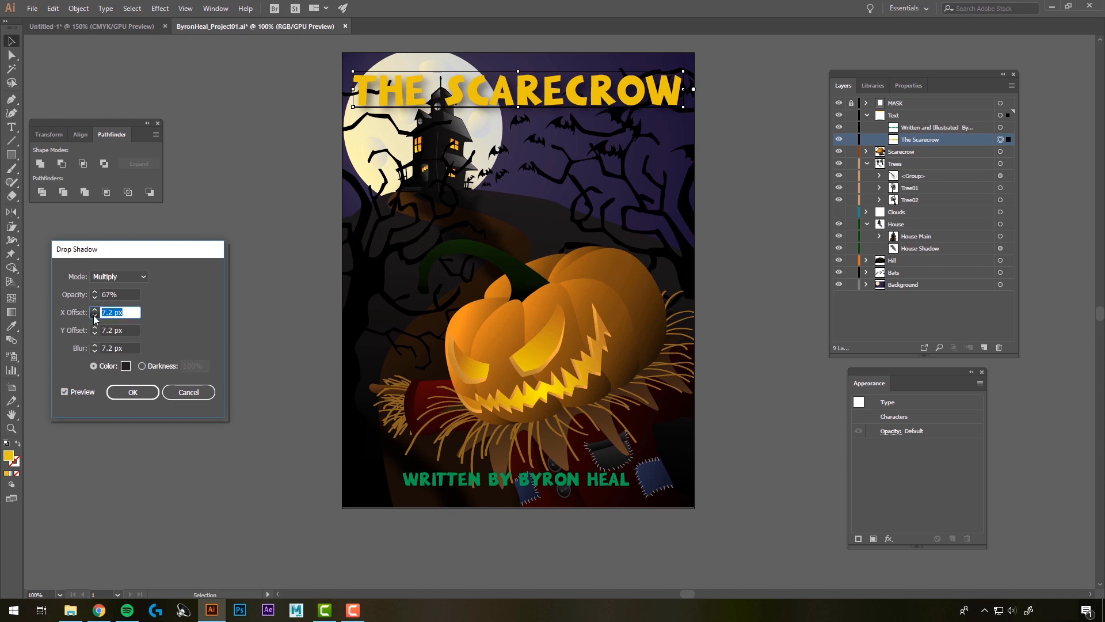
type("4")
left_click(94, 350)
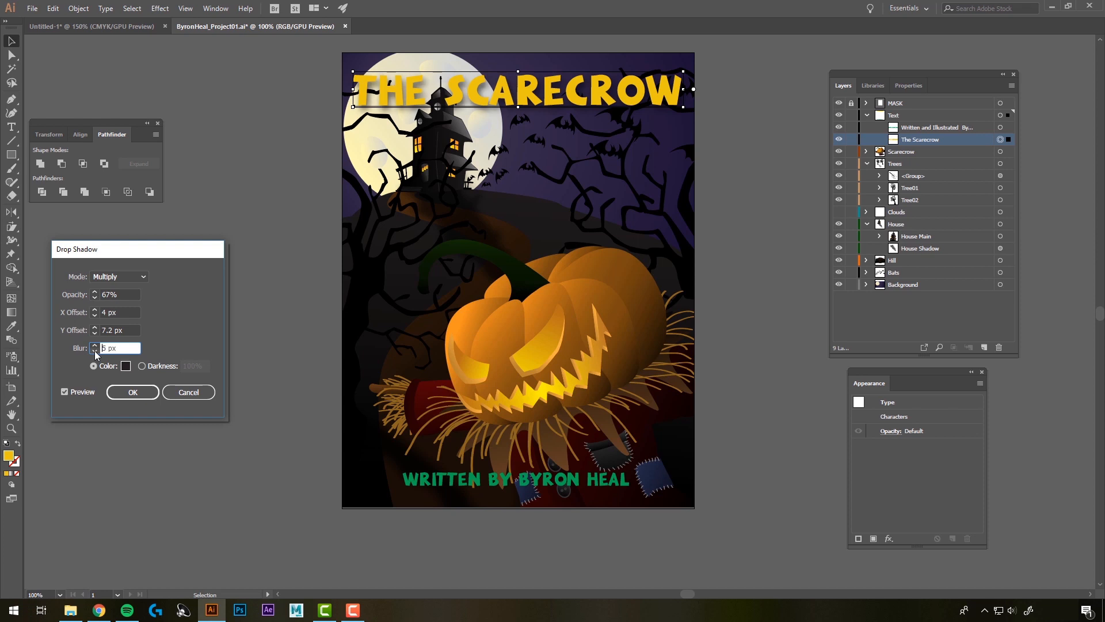
left_click(94, 351)
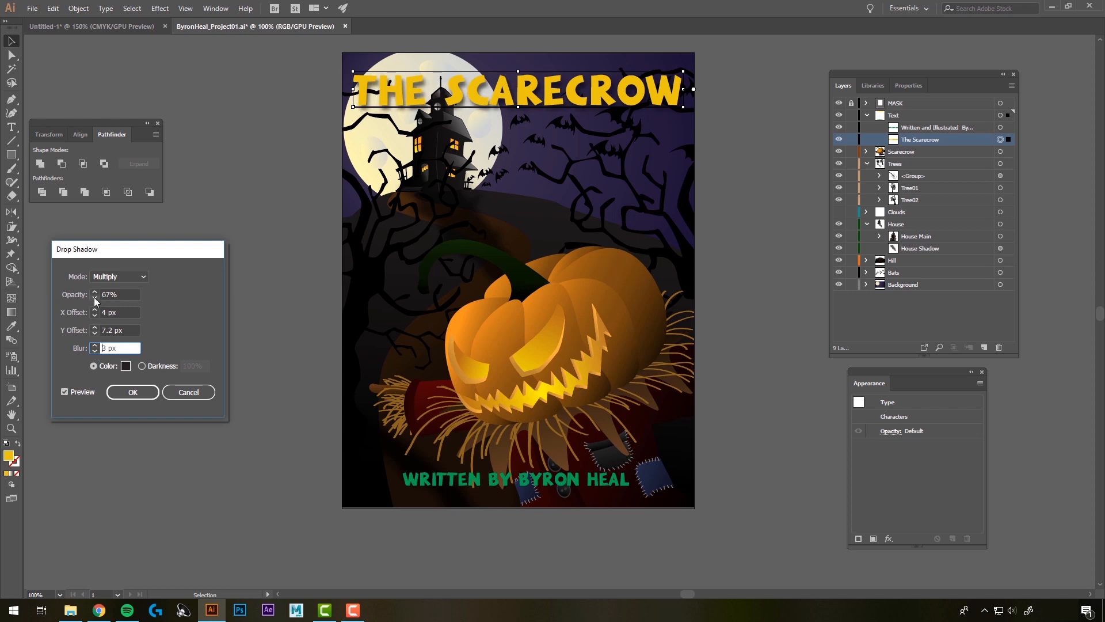
Step: Set the title shadow's X offset to 3 px and Y offset to 6 px, apply the effect, and deselect the title
left_click(95, 314)
left_click(95, 315)
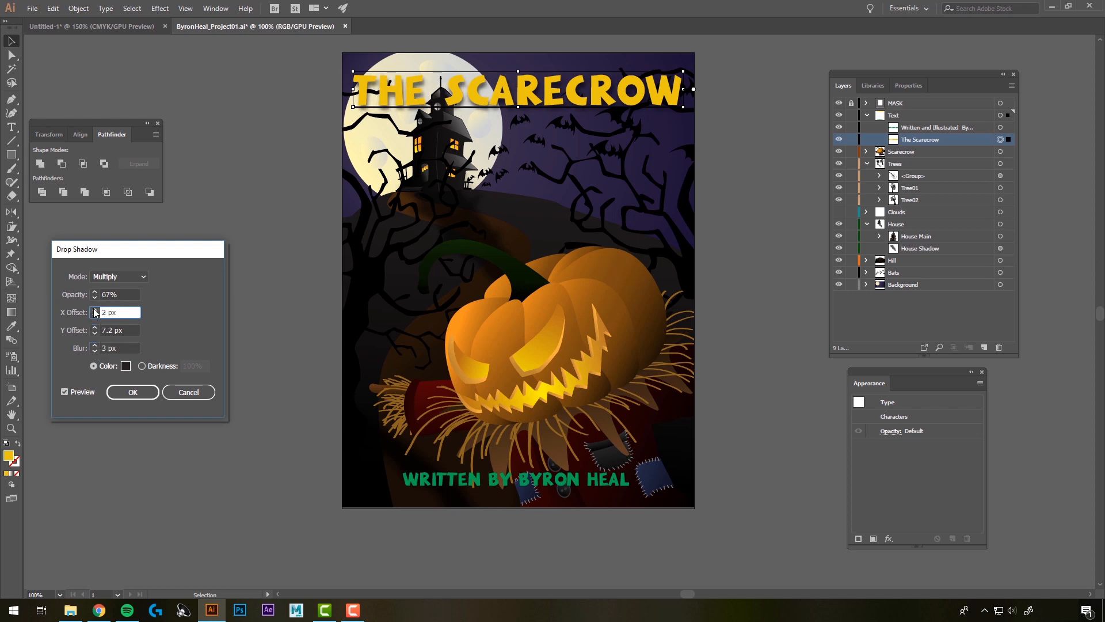
left_click(95, 309)
left_click(94, 333)
left_click(94, 333)
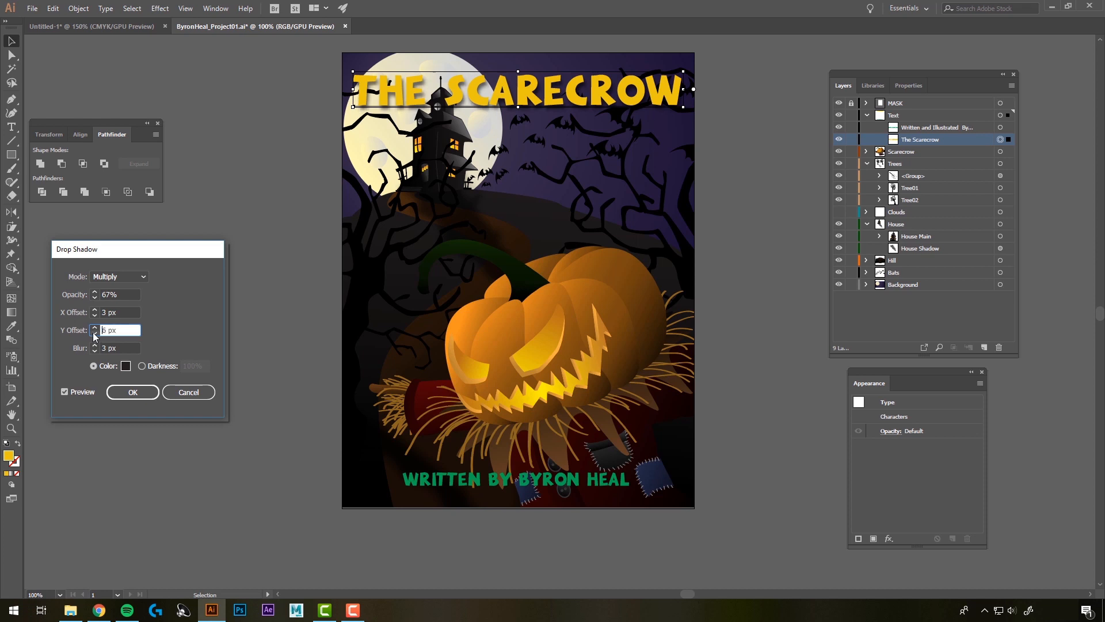
left_click(132, 392)
left_click(233, 129)
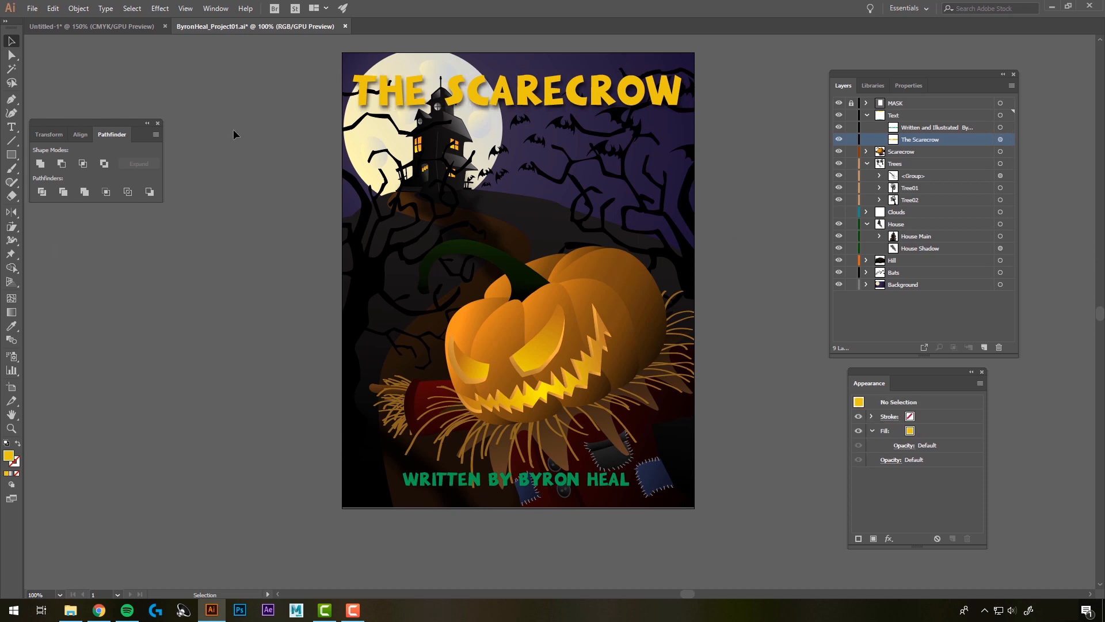